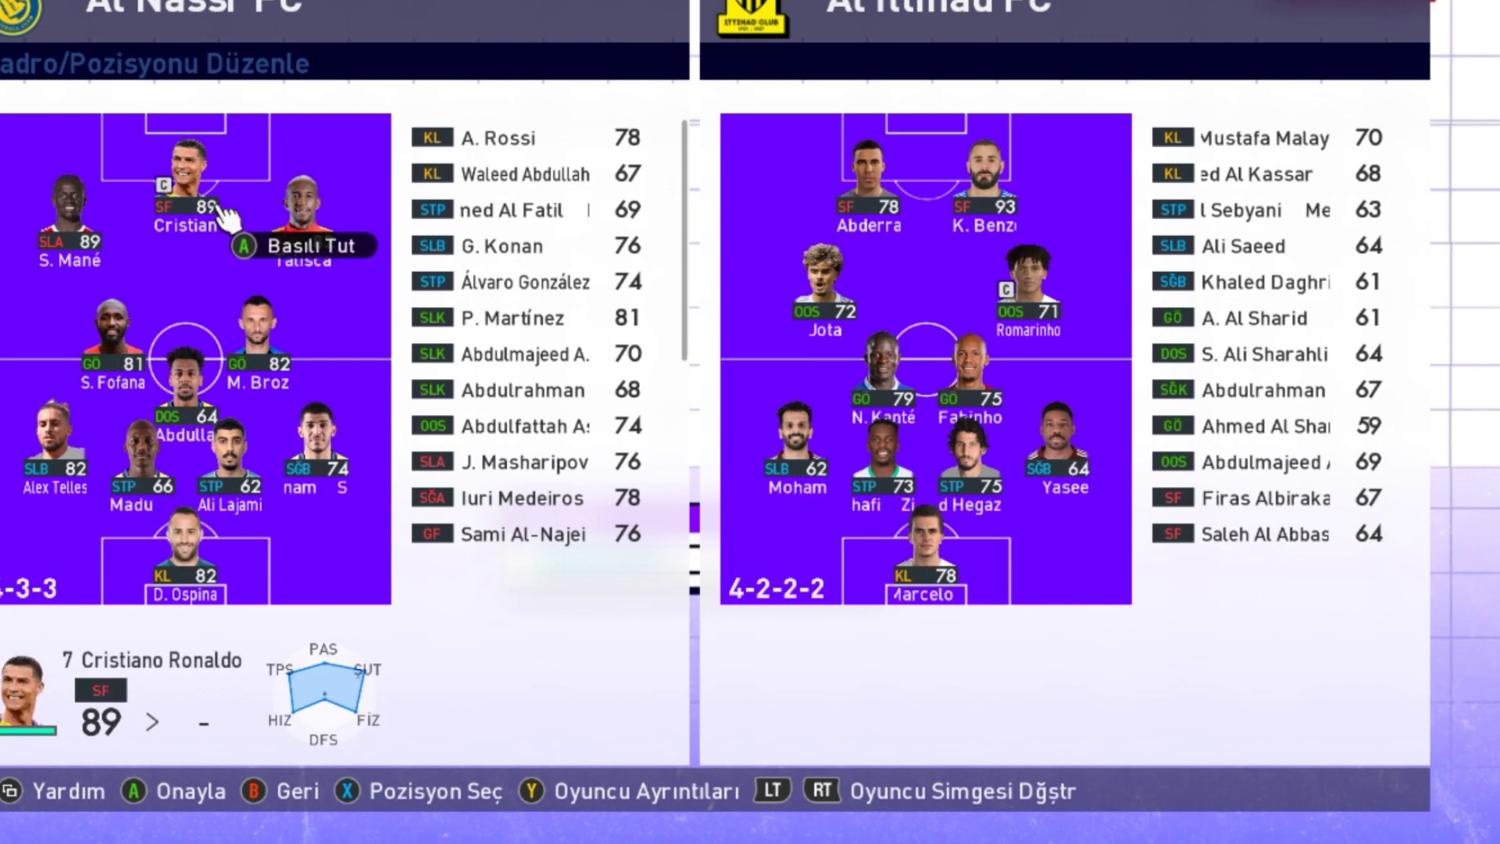
Step: Review the Al Nassr FC substitutes in the game plan and go back to the home team selection
scroll(397, 536, down, 9)
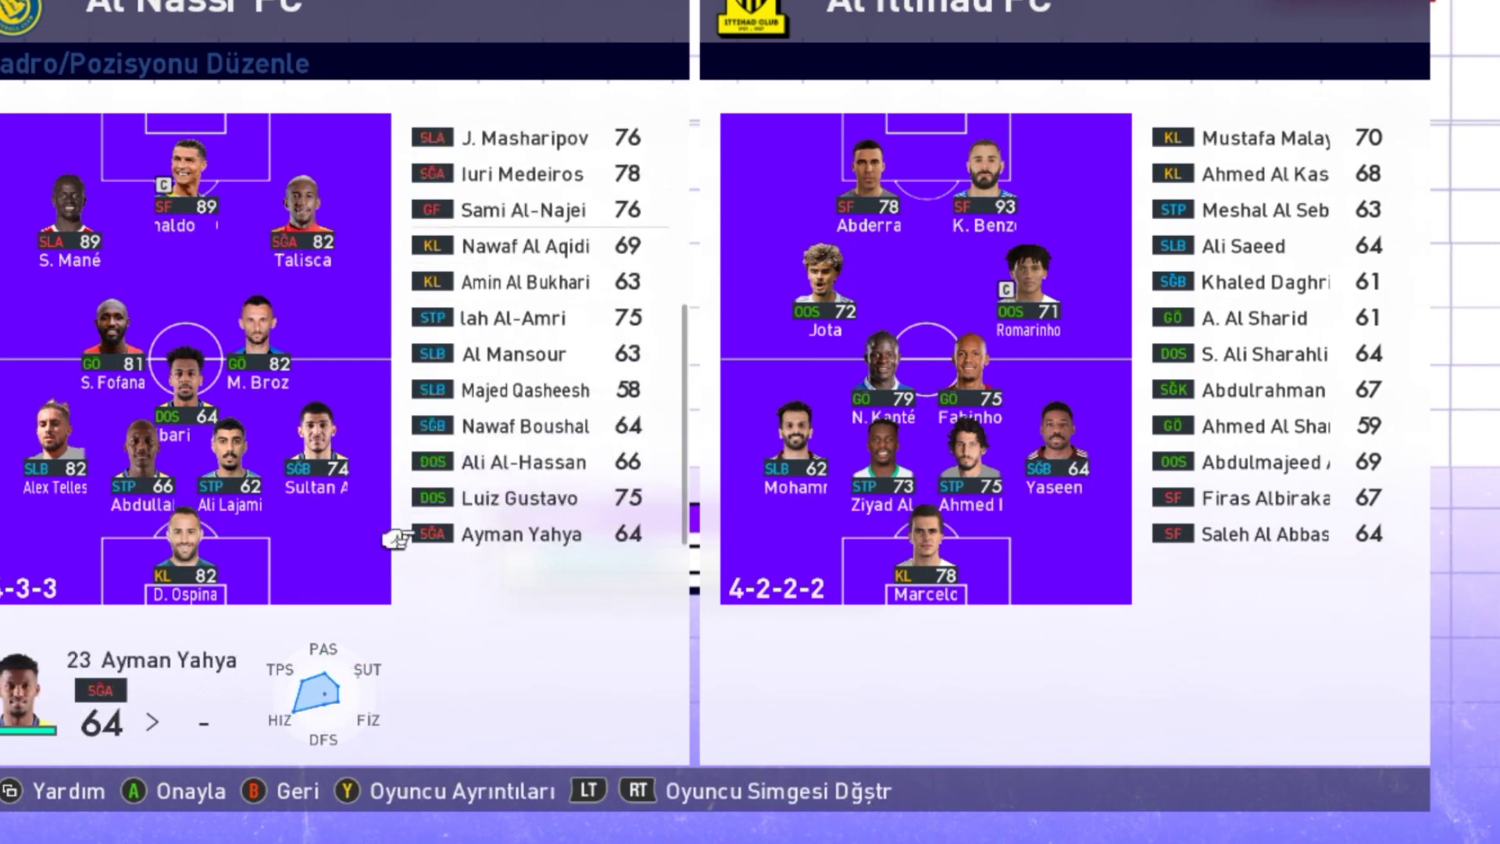
key(Escape)
key(Escape)
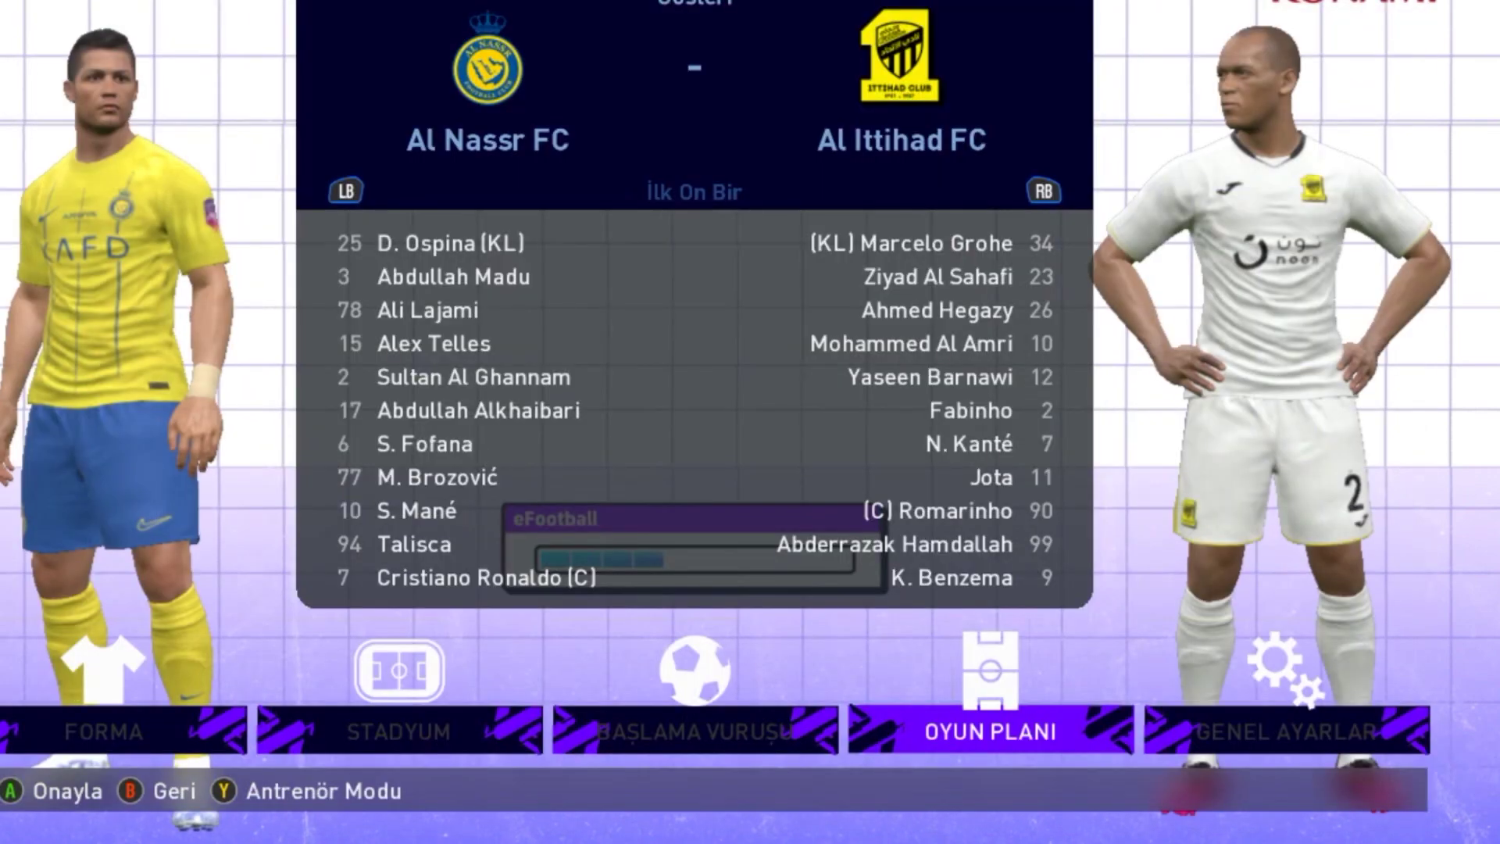
key(Escape)
key(Escape)
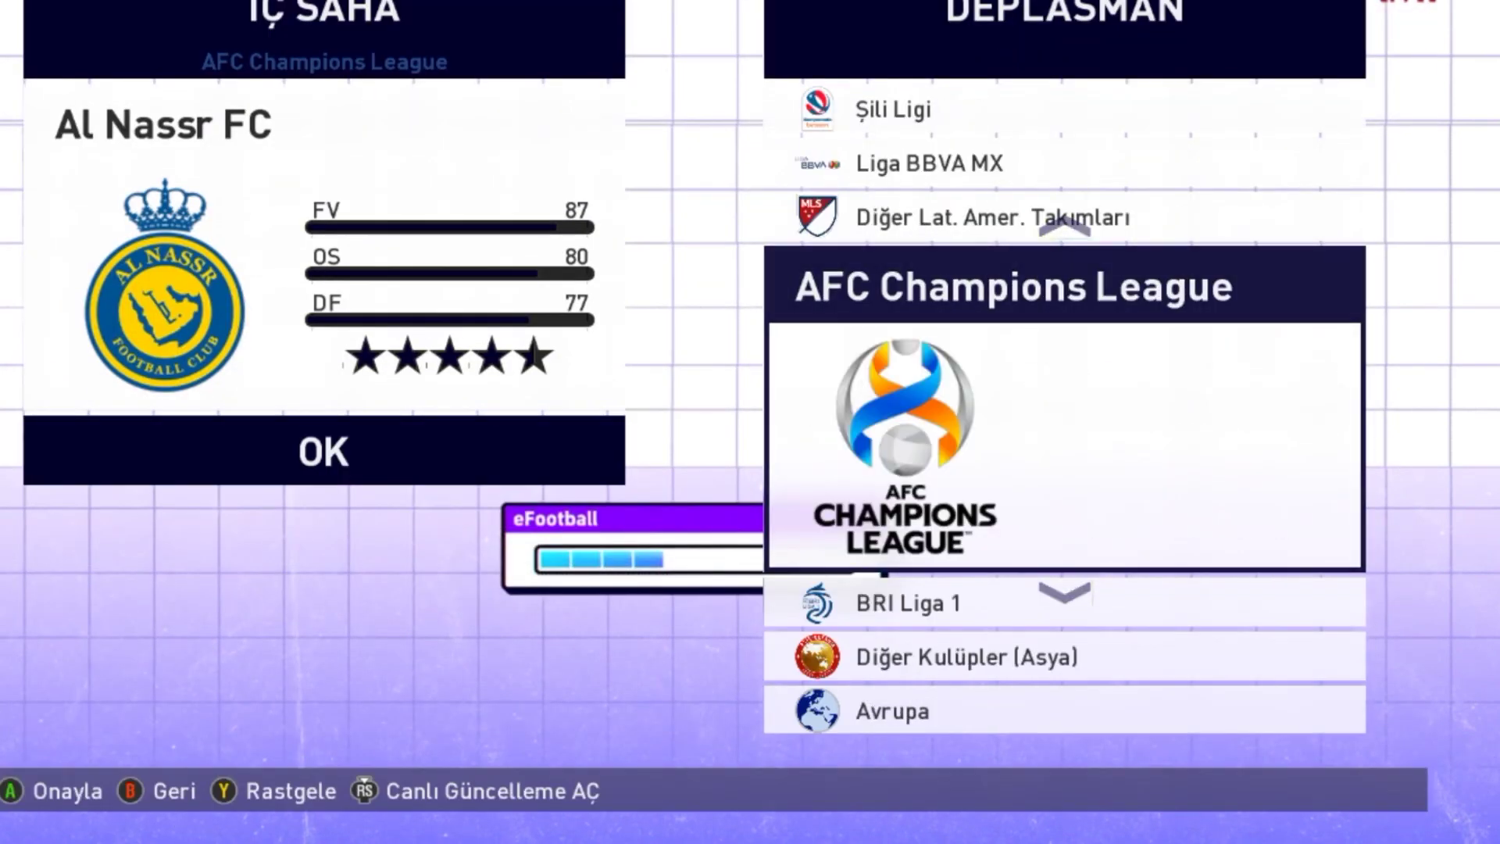
key(Escape)
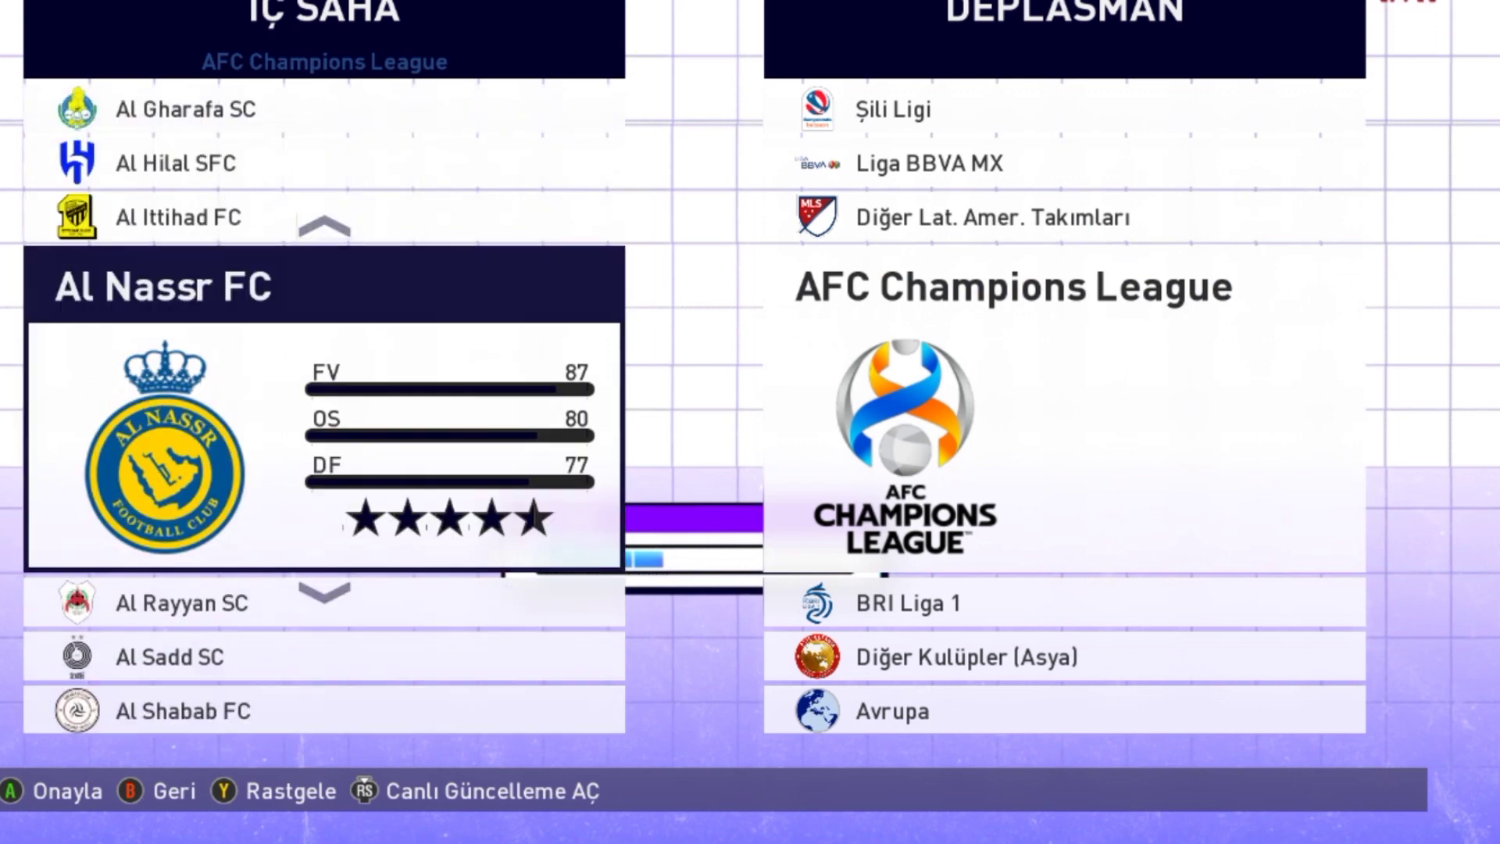
Step: Look at the BRI Liga 1 clubs in the home team selection and return to the league list
key(Down)
key(Escape)
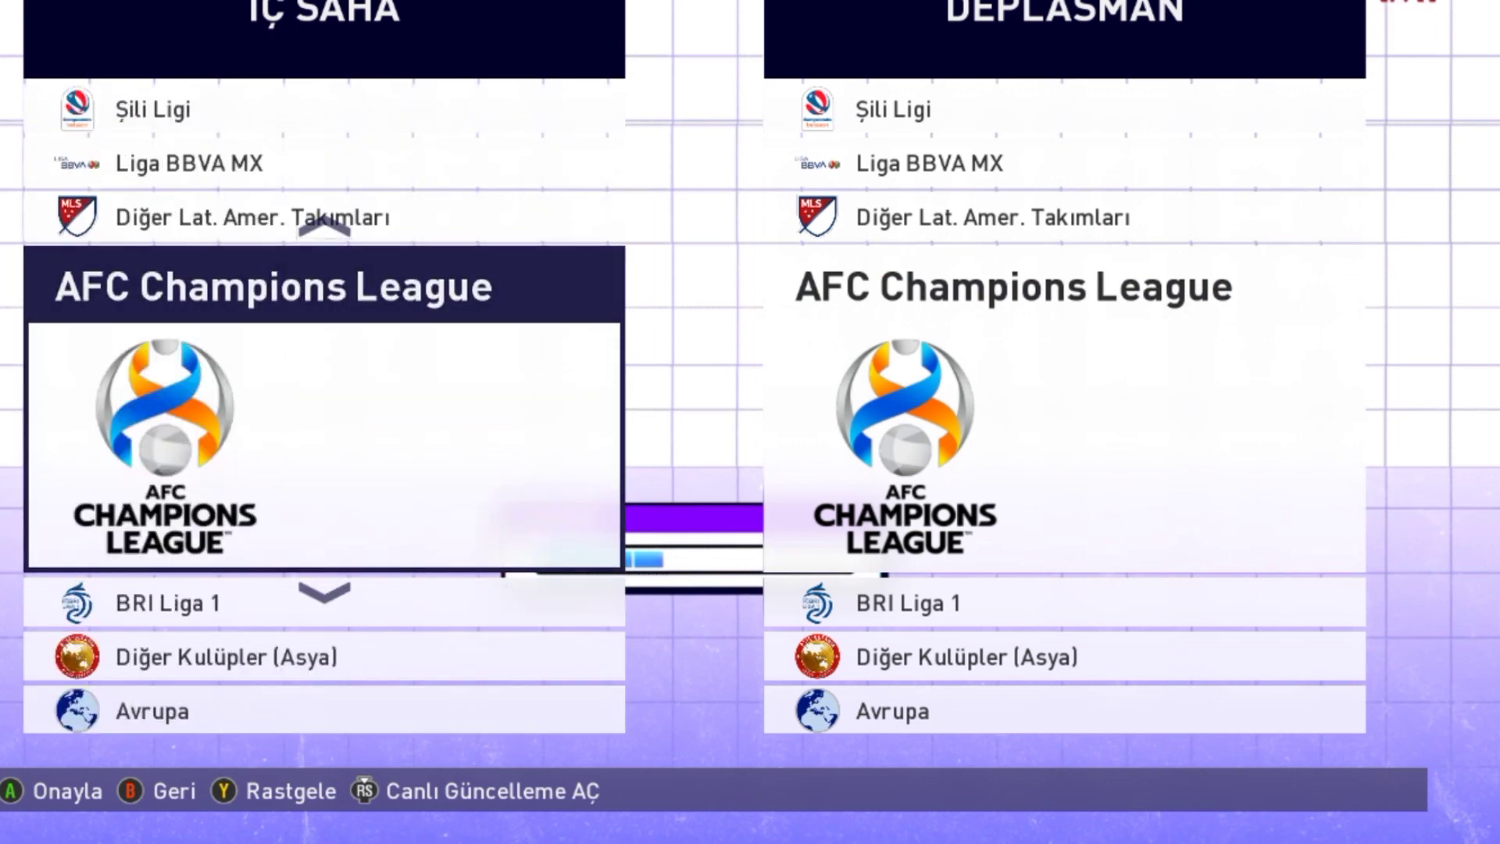
key(Down)
key(Return)
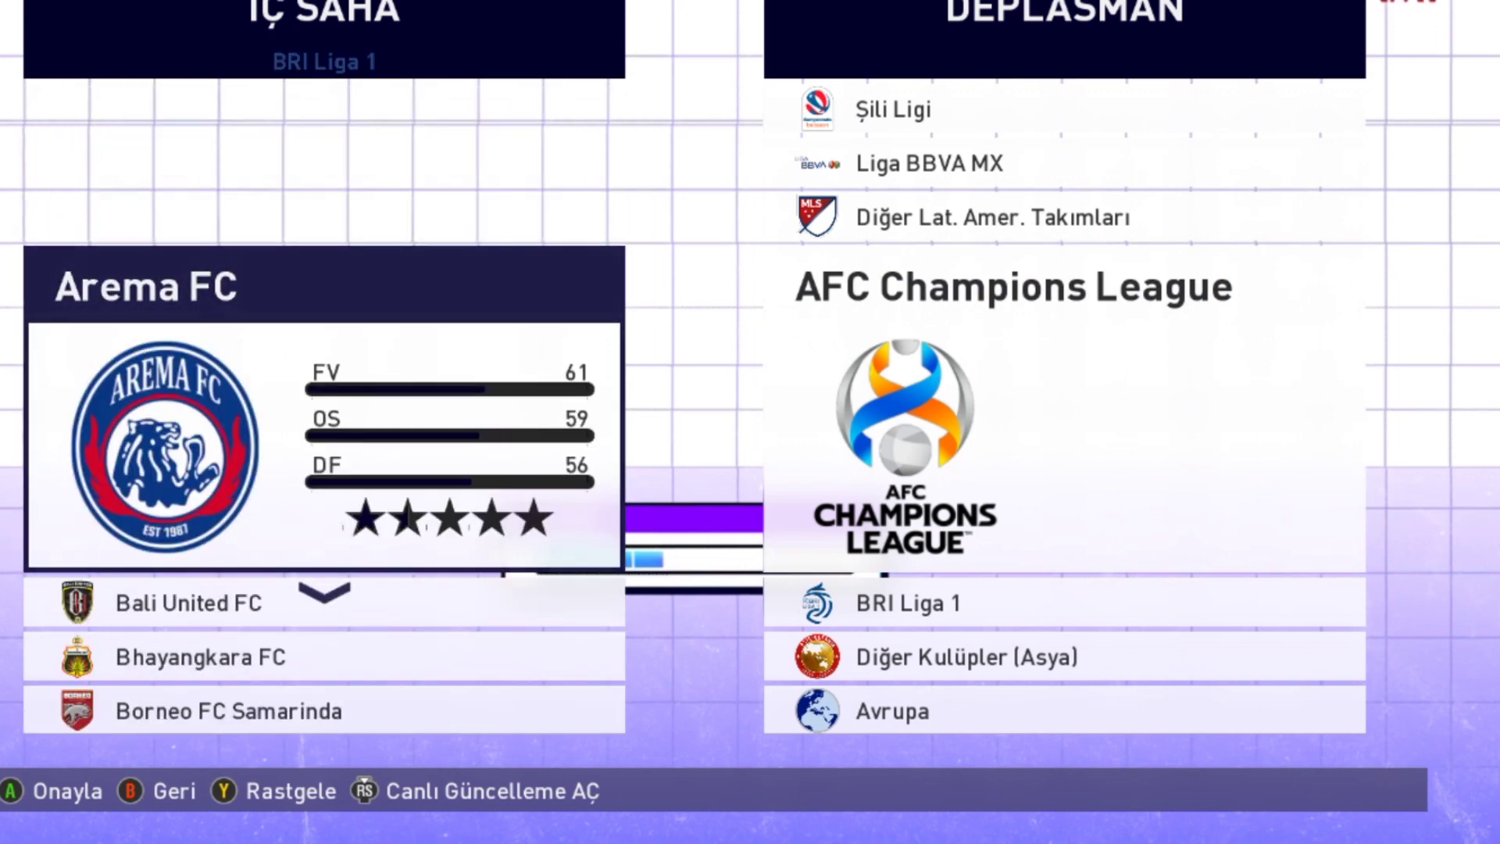
key(Down)
key(Escape)
key(Up)
key(Up)
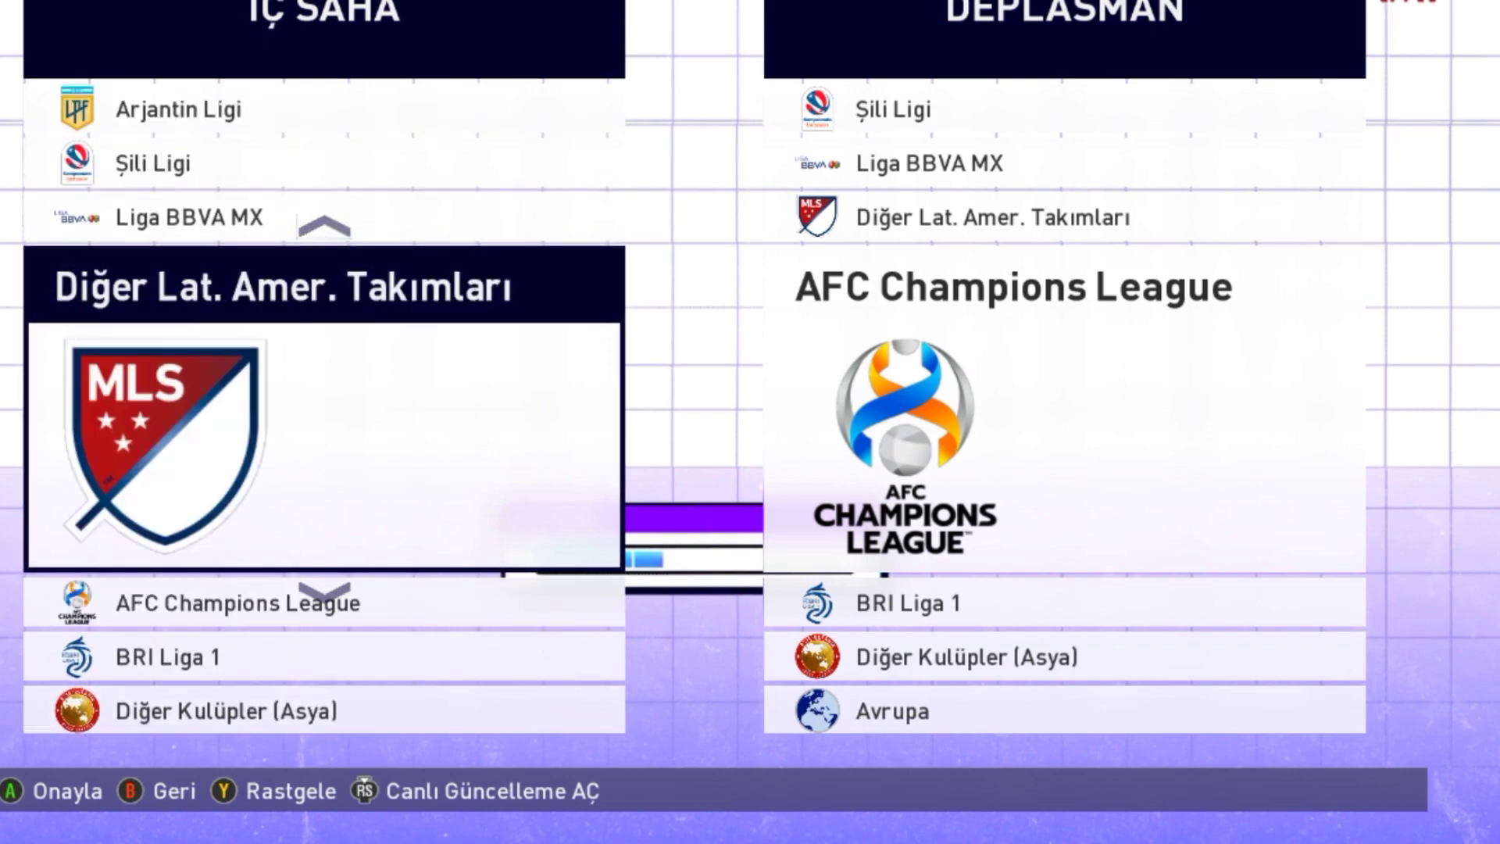
Step: Browse the Liga BBVA MX clubs in the home team selection and return to the league list
key(Up)
key(Return)
key(Down)
key(Down)
key(Down)
key(Down)
key(Down)
key(Down)
key(Down)
key(Down)
key(Down)
key(Down)
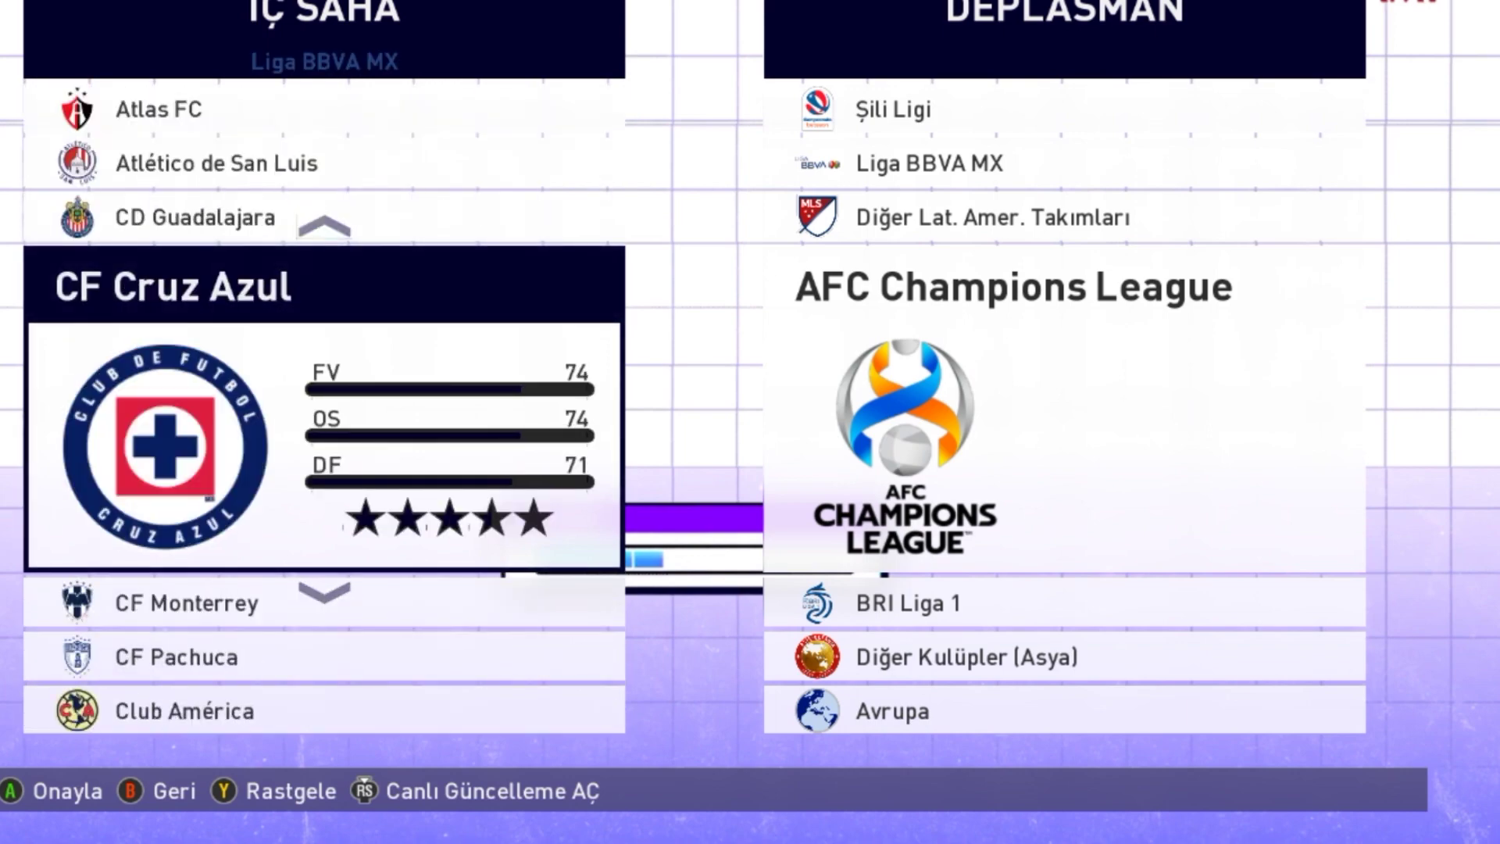
key(Down)
key(Down)
key(Down)
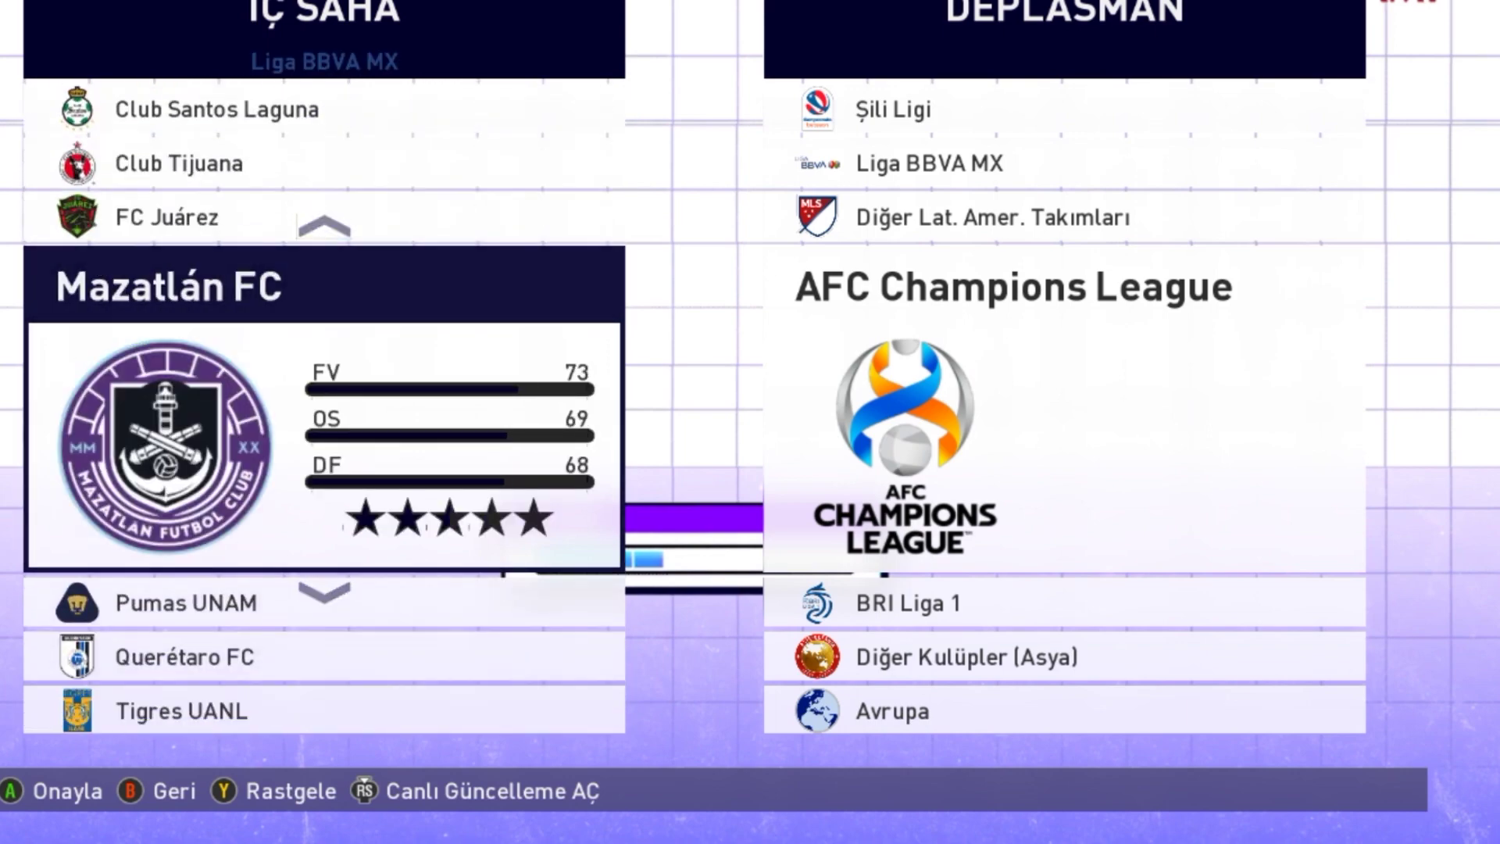
key(Down)
key(Down)
key(Down)
key(Down)
key(Up)
key(Up)
key(Up)
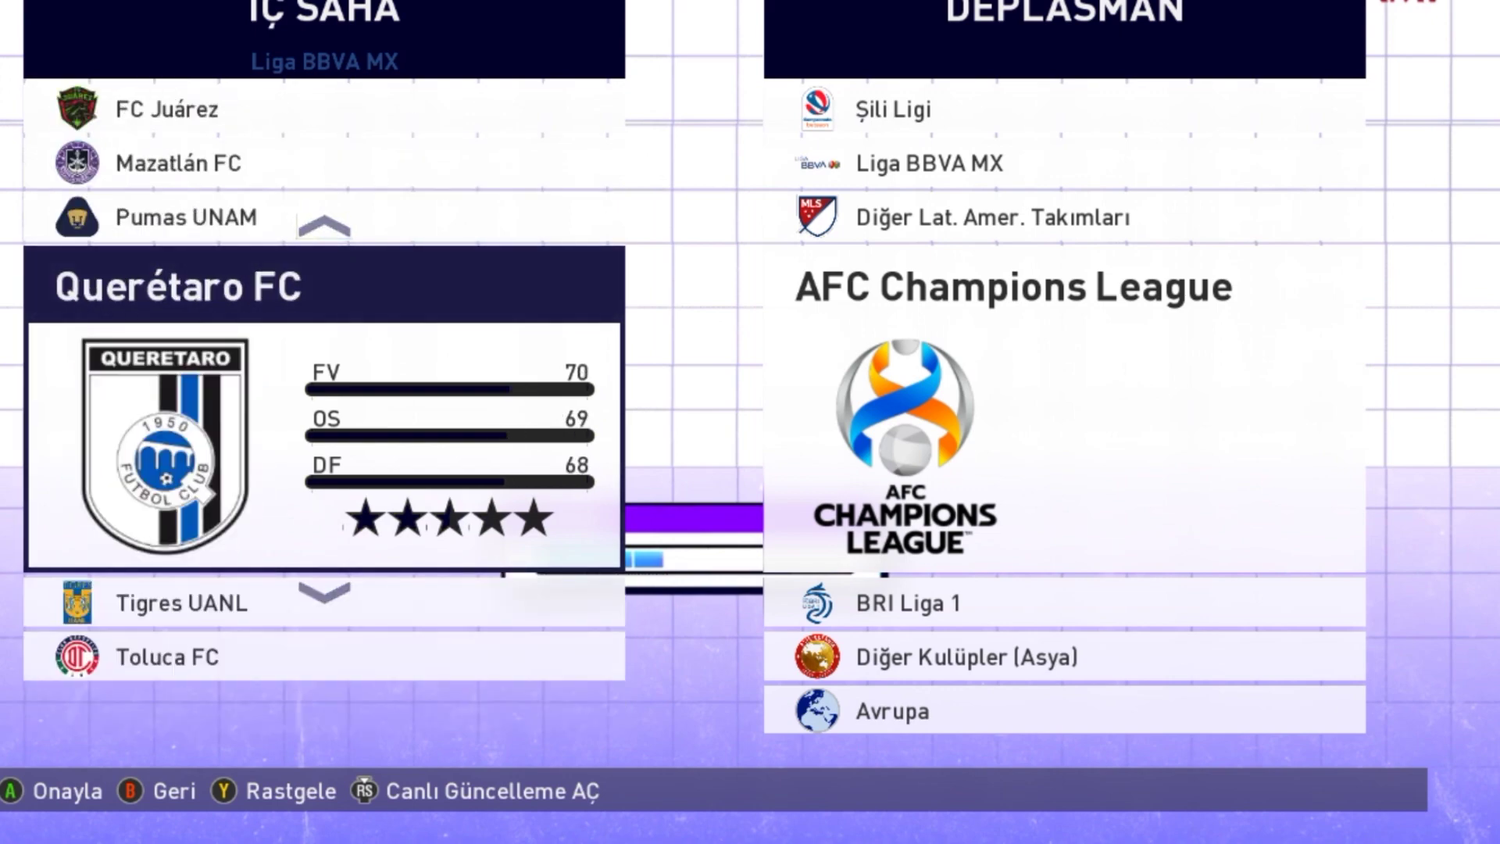
key(Escape)
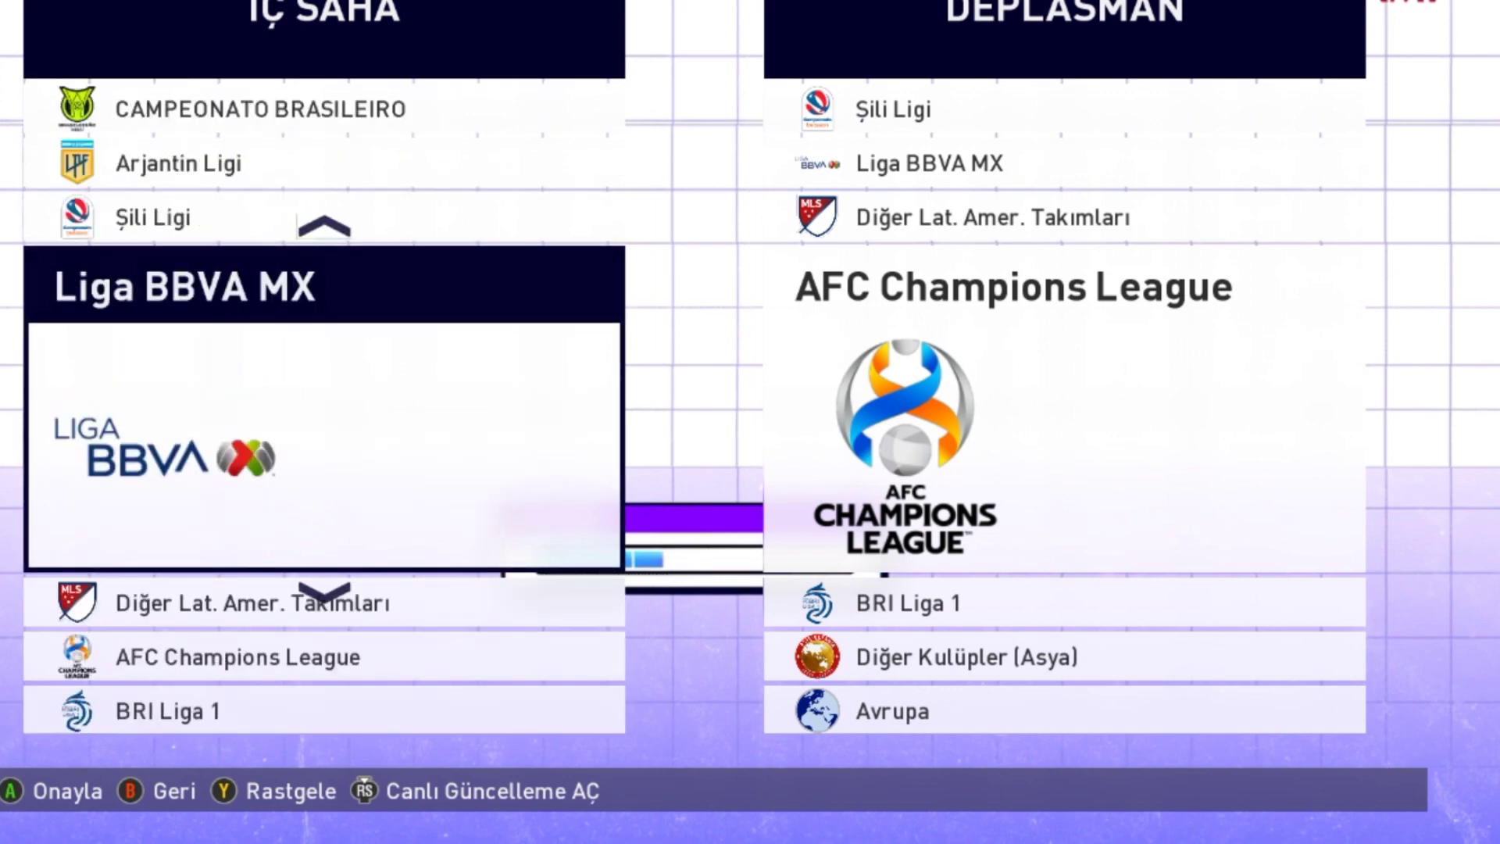
Step: Browse the Şili Ligi clubs in the home team selection and return to the league list
key(Up)
key(Return)
key(Down)
key(Down)
key(Down)
key(Down)
key(Down)
key(Down)
key(Down)
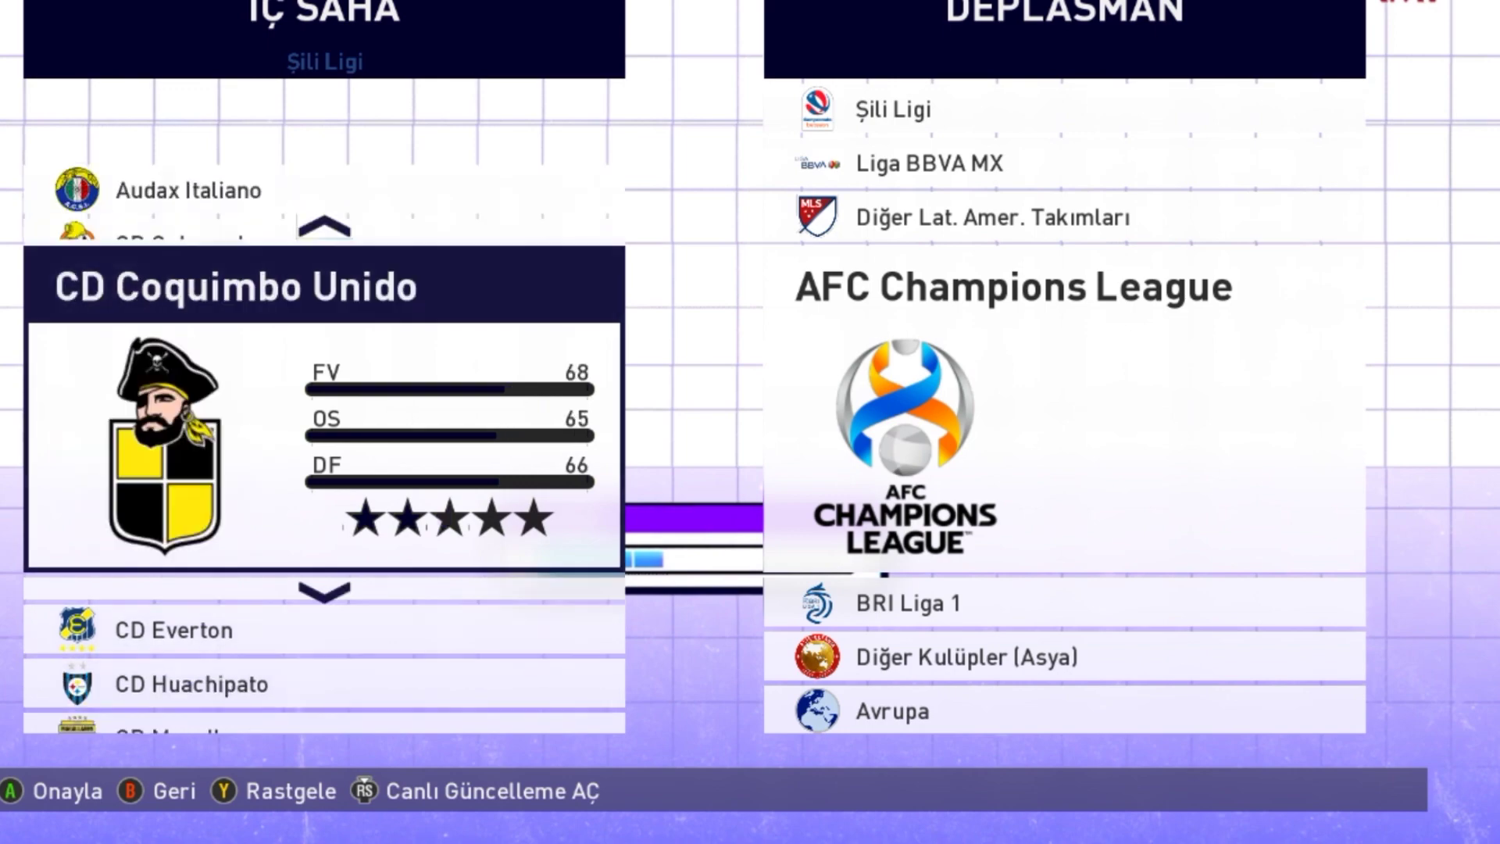
key(Escape)
Step: Browse the clubs under Diğer Avrupa Takımları for the home side and return to the league list
key(Up)
key(Up)
key(Up)
key(Return)
key(Down)
key(Down)
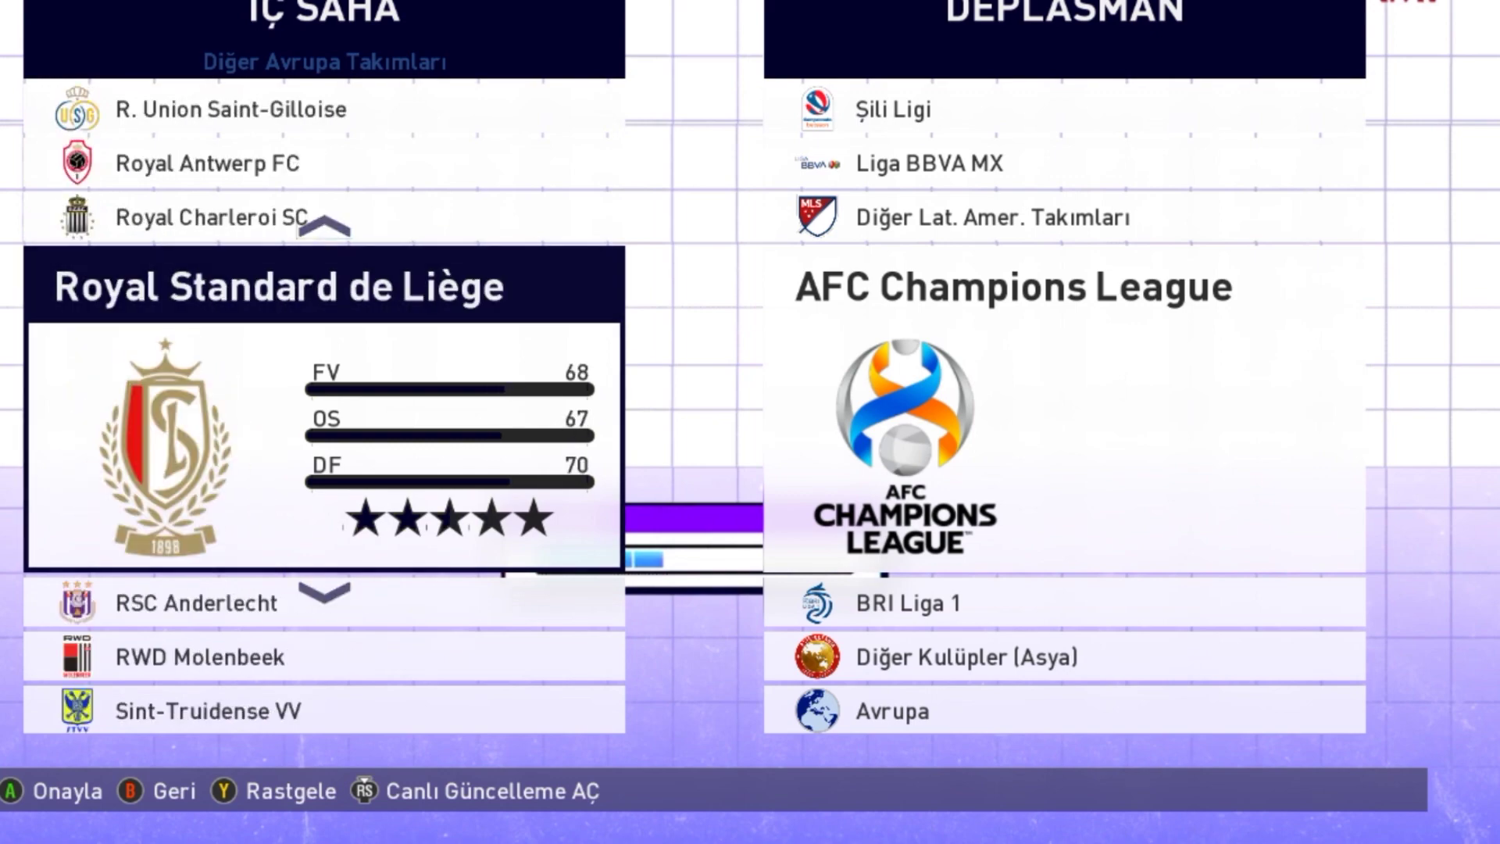
key(Escape)
Step: Browse the 1.Bundesliga clubs in the home team selection and return to the league list
key(Up)
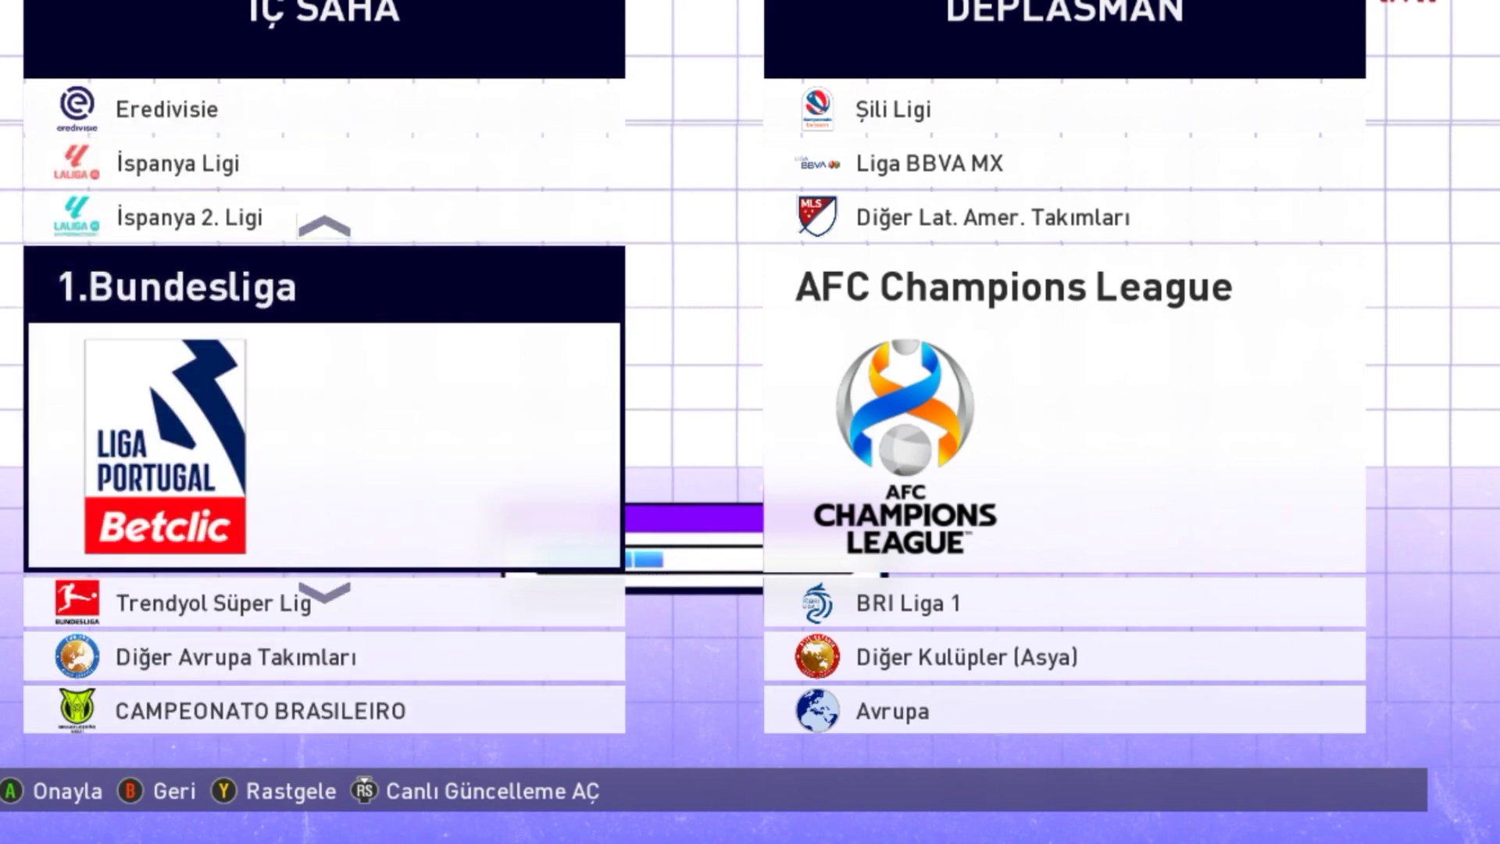
key(Return)
key(Down)
key(Down)
key(Down)
key(Down)
key(Down)
key(Down)
key(Down)
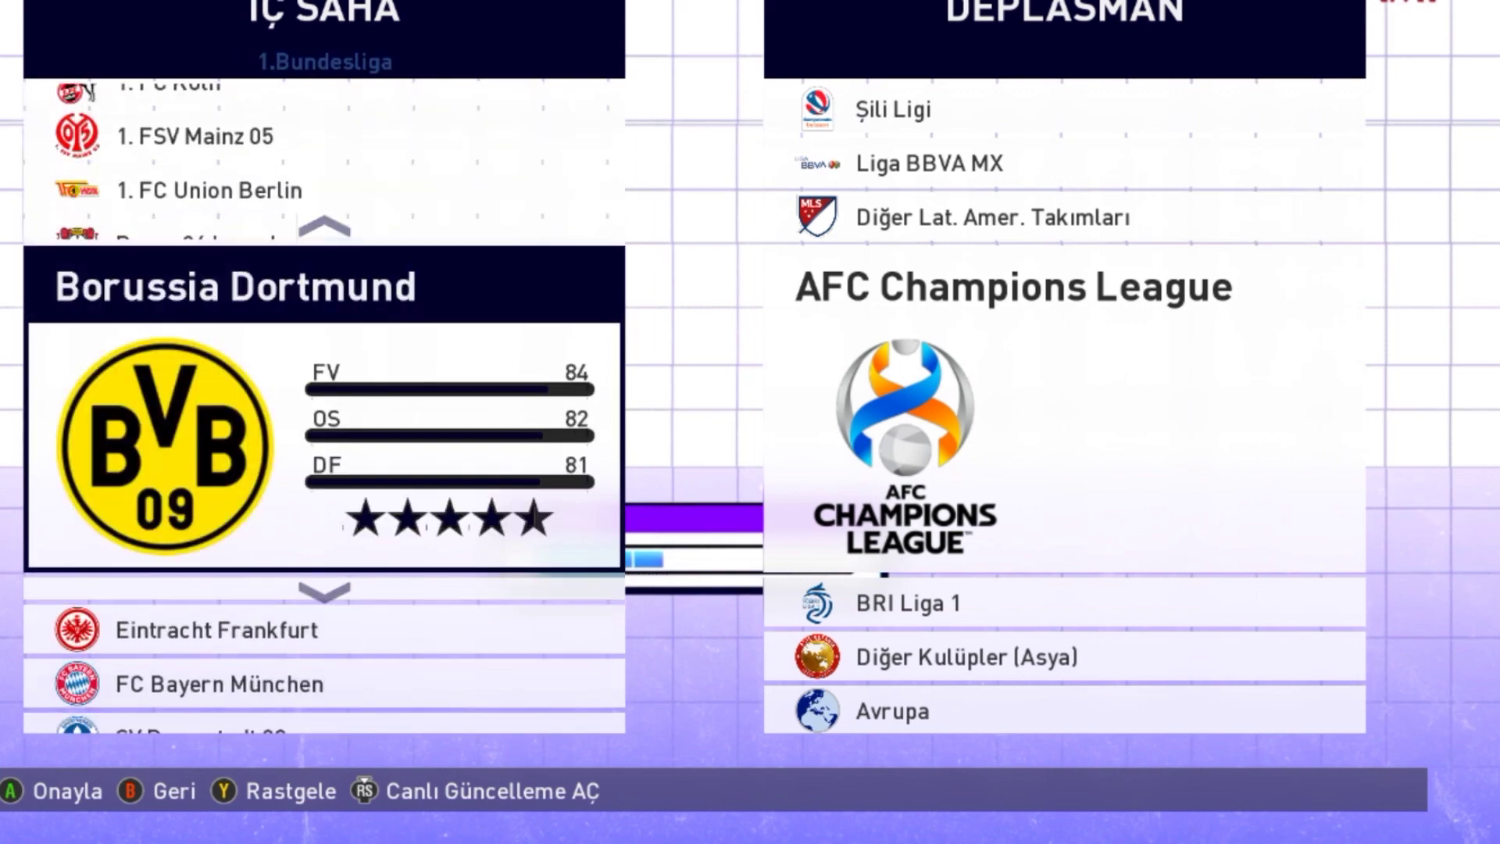
key(Down)
key(Down)
key(Down)
key(Down)
key(Down)
key(Down)
key(Down)
key(Down)
key(Down)
key(Down)
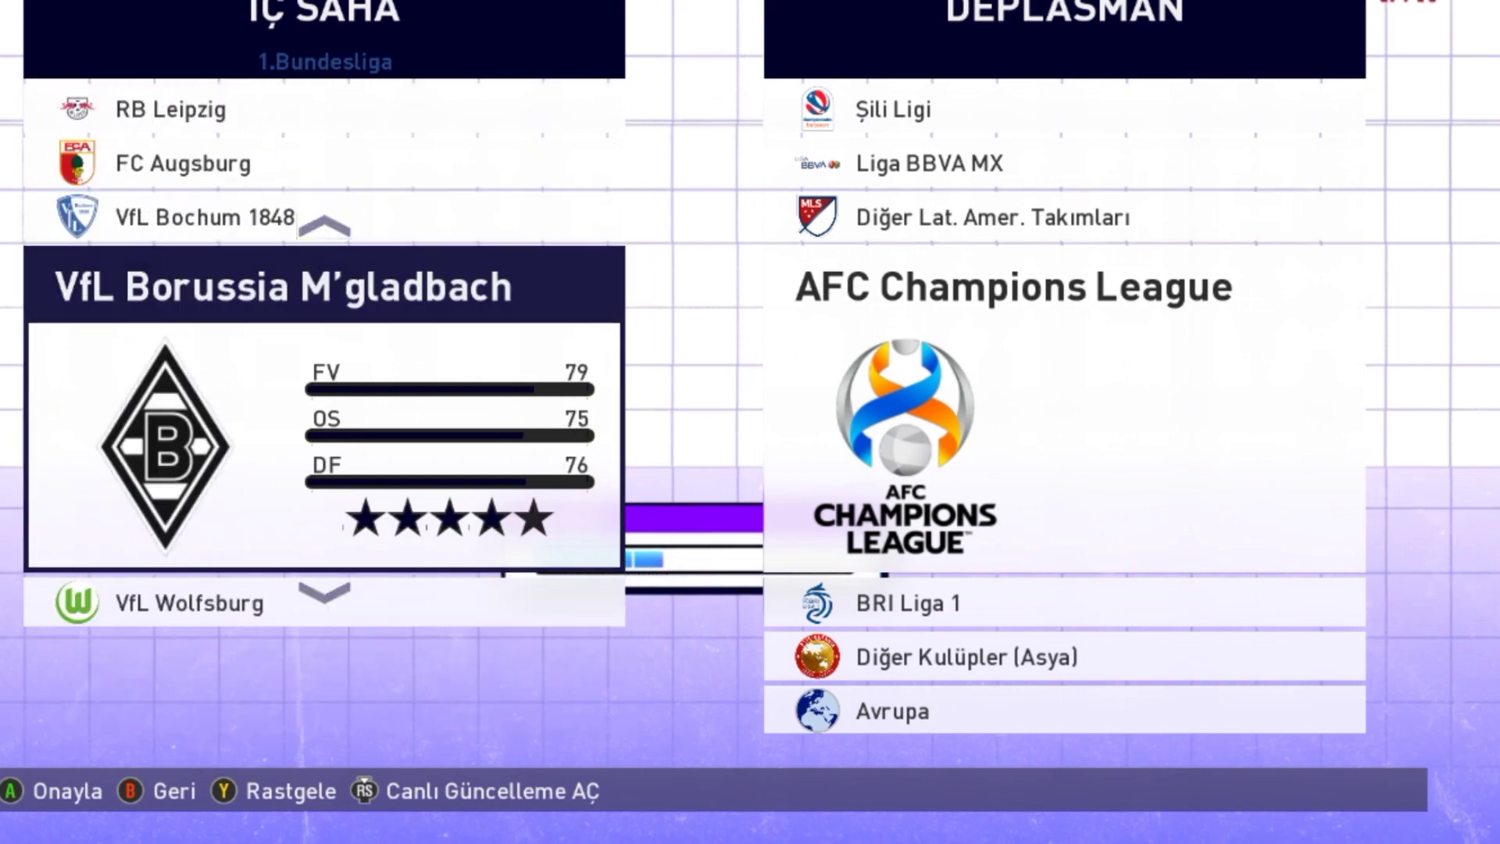
key(Escape)
Step: Look through the home league list from 1.Bundesliga up past İspanya Ligi
key(Up)
key(Up)
key(Up)
key(Up)
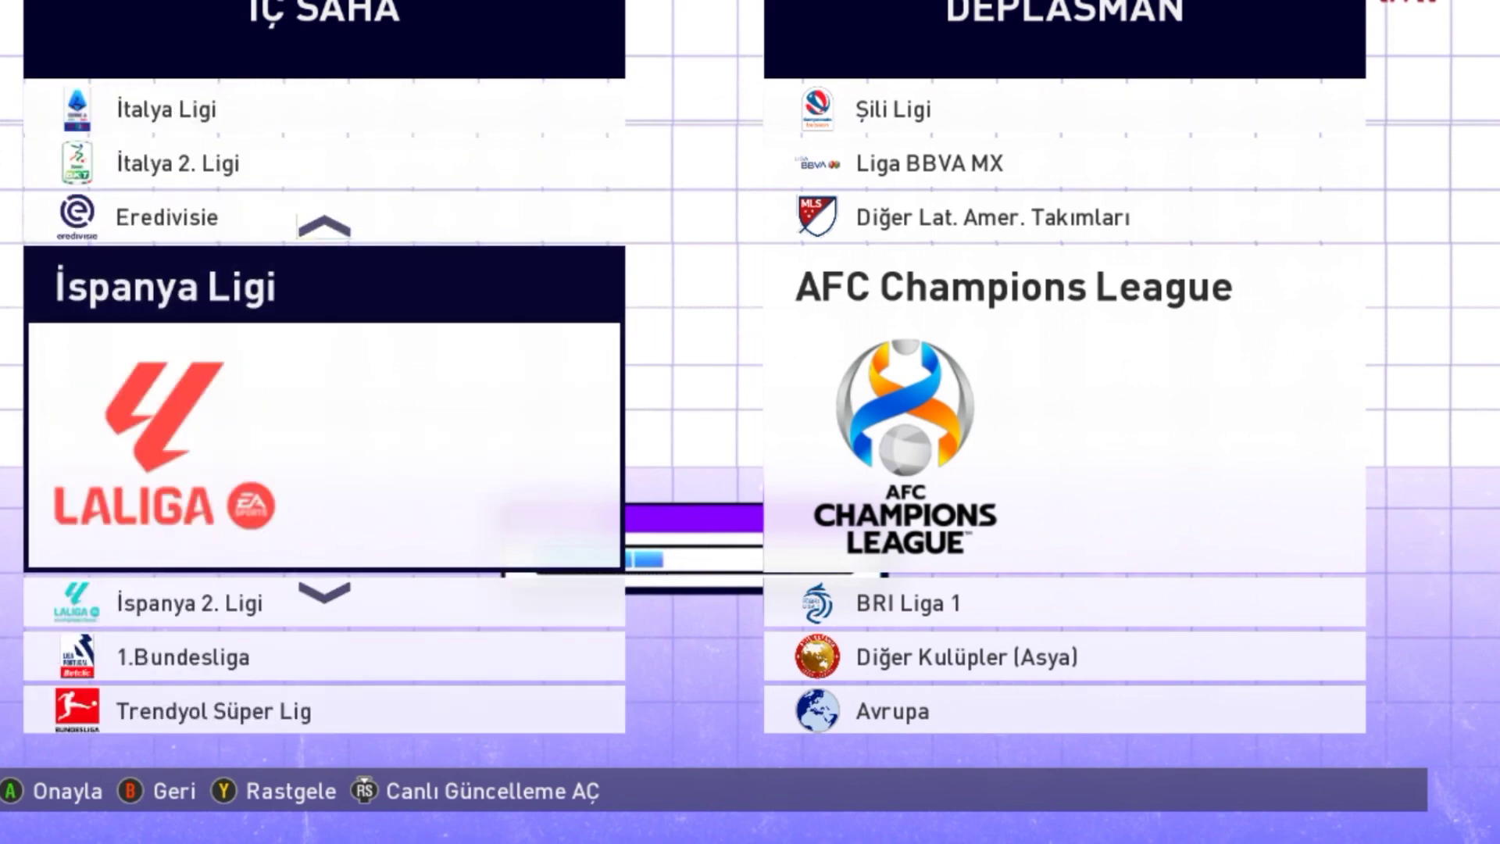
key(Up)
key(Up)
key(Up)
key(Up)
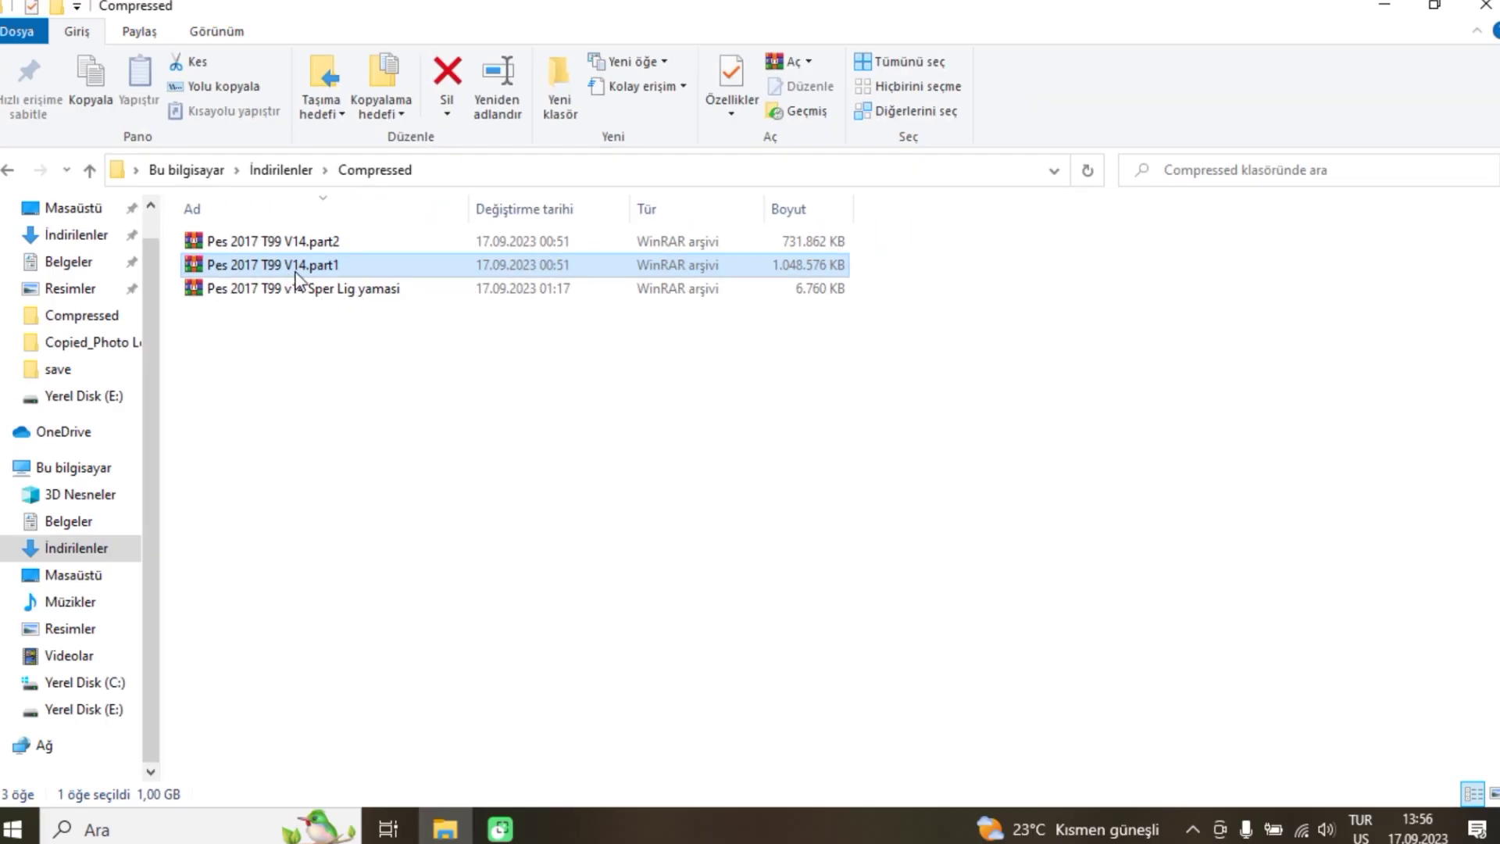
Step: Extract the Pes 2017 T99 V14.part1 archive into its own folder and check the extracted contents
right_click(294, 270)
click(371, 411)
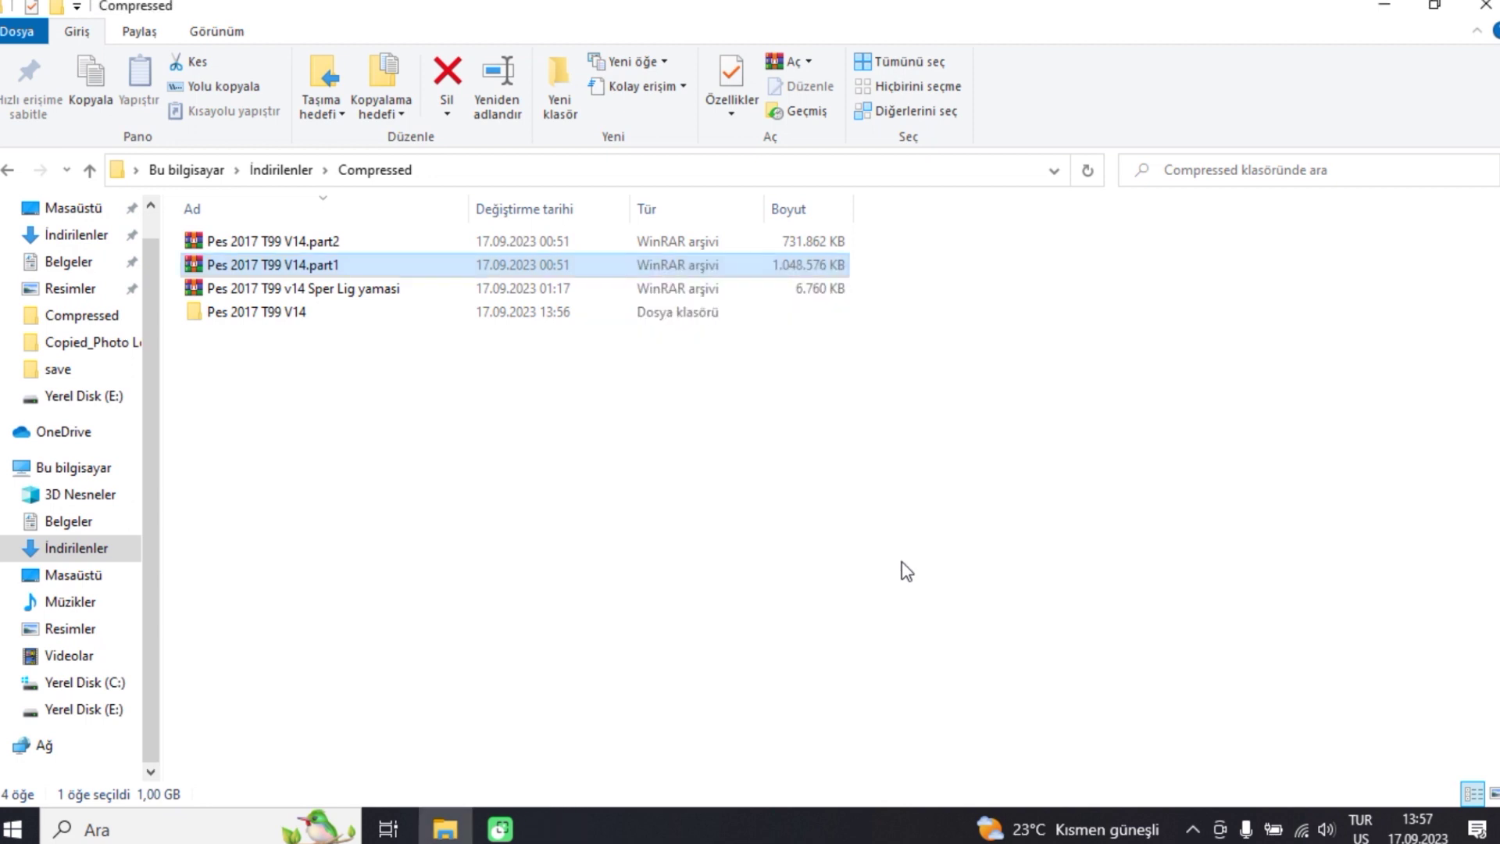
click(266, 241)
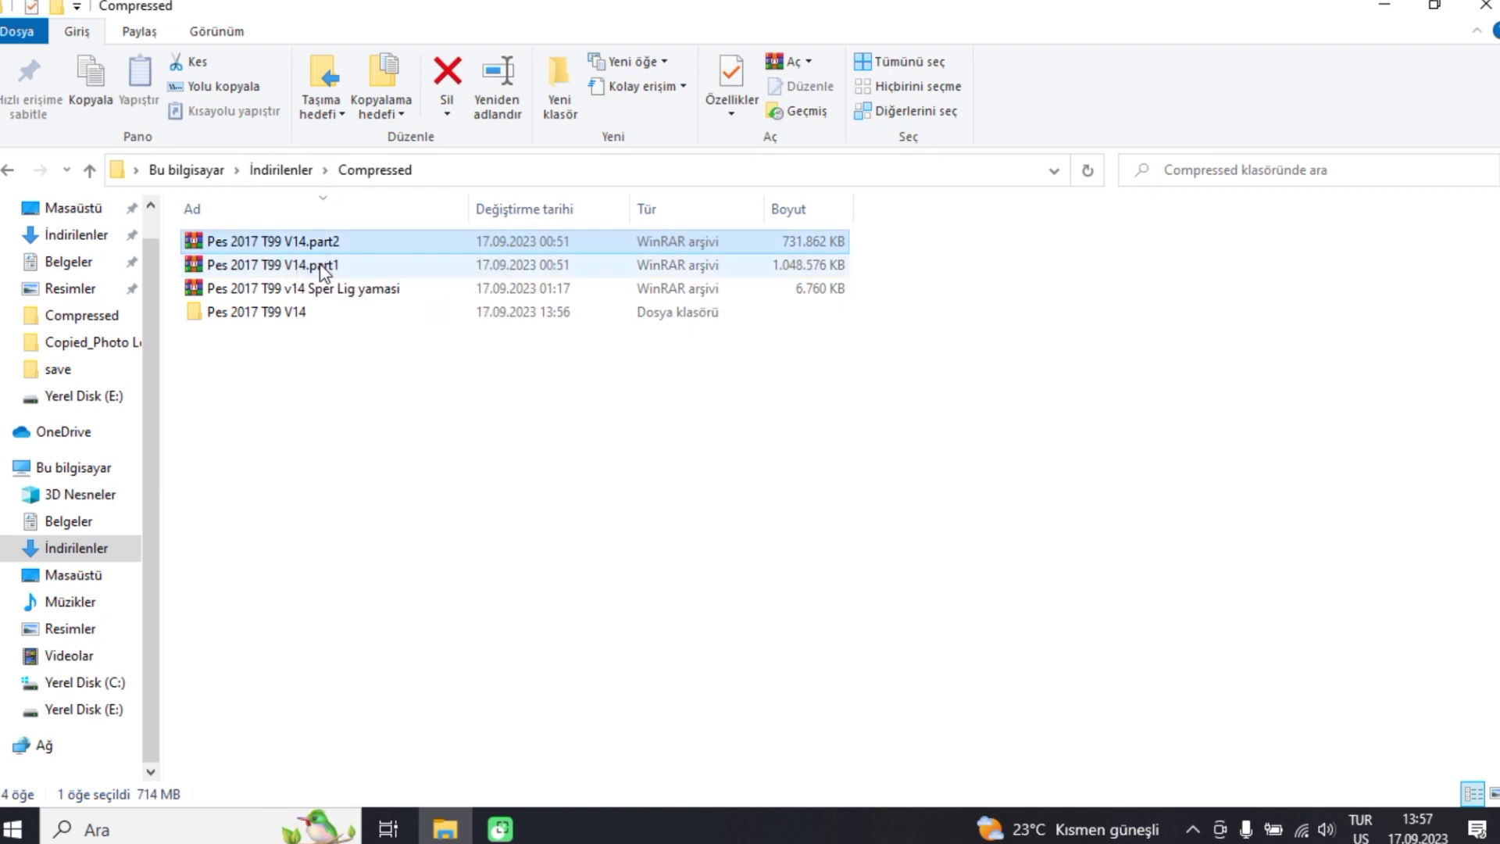
click(295, 266)
double_click(278, 316)
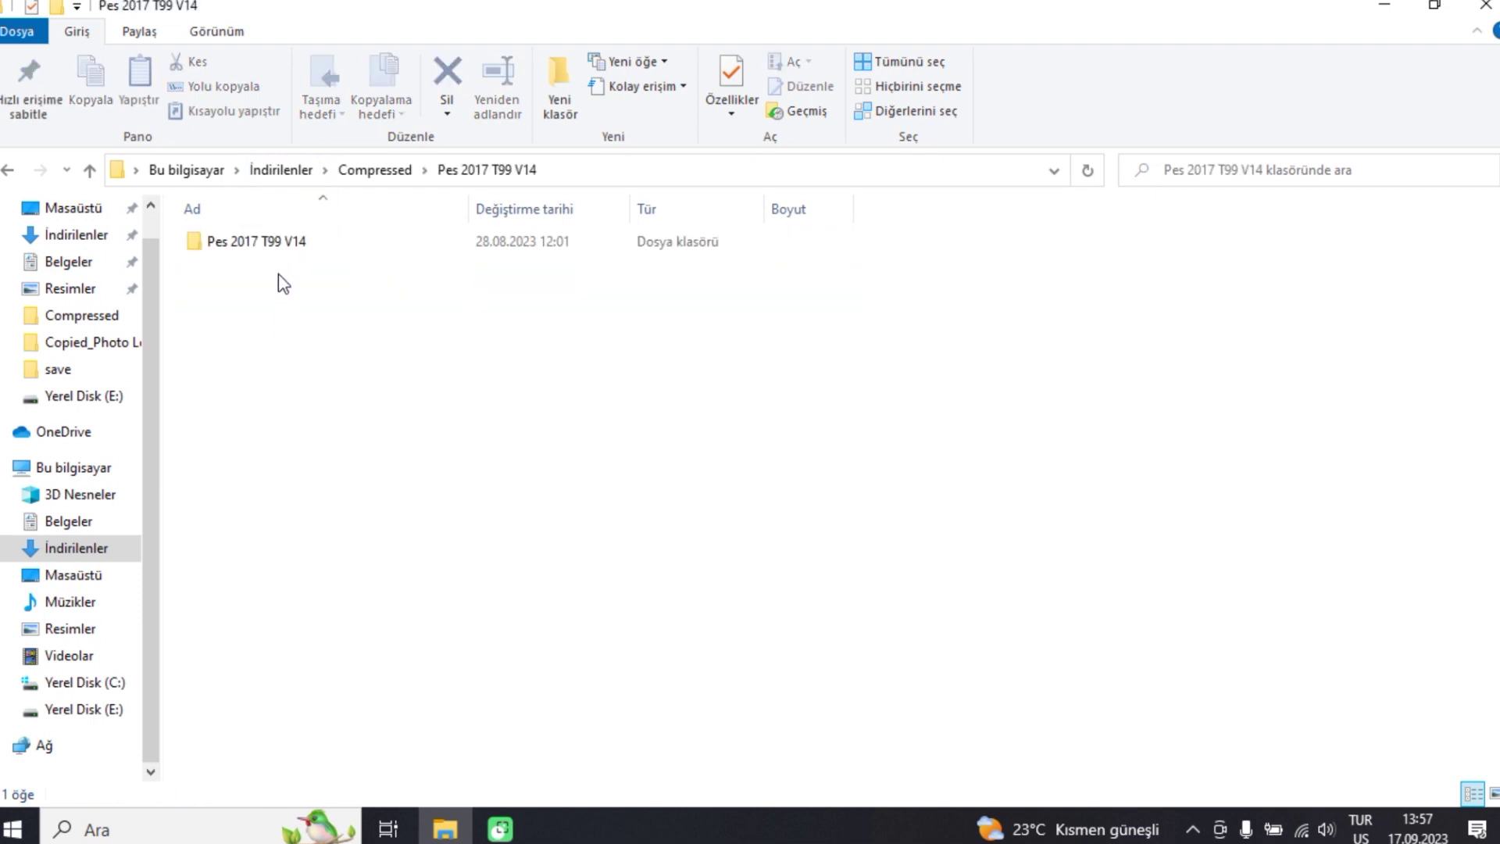
double_click(278, 241)
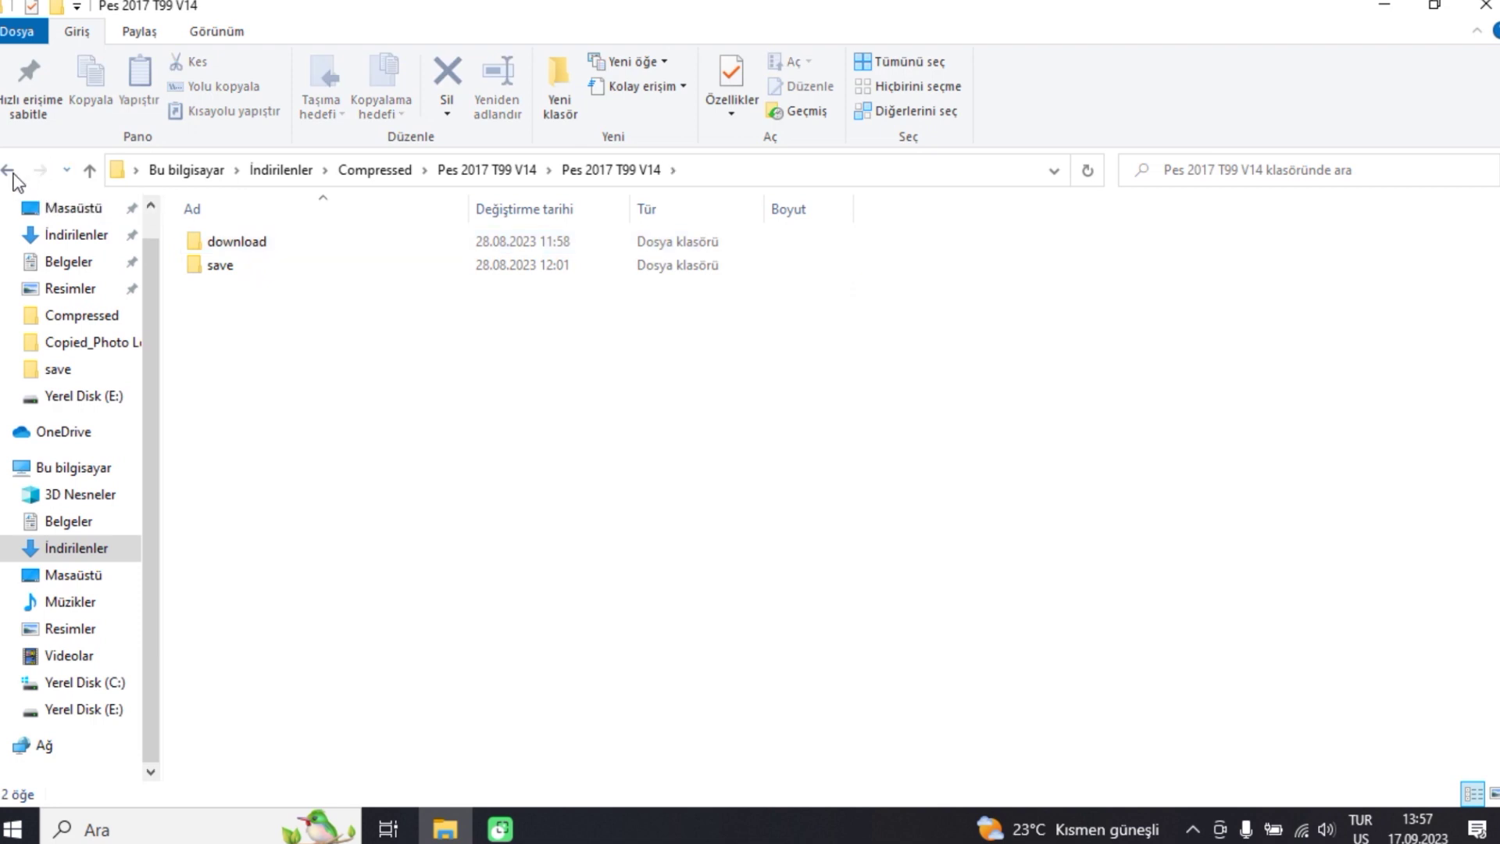
click(11, 171)
click(11, 171)
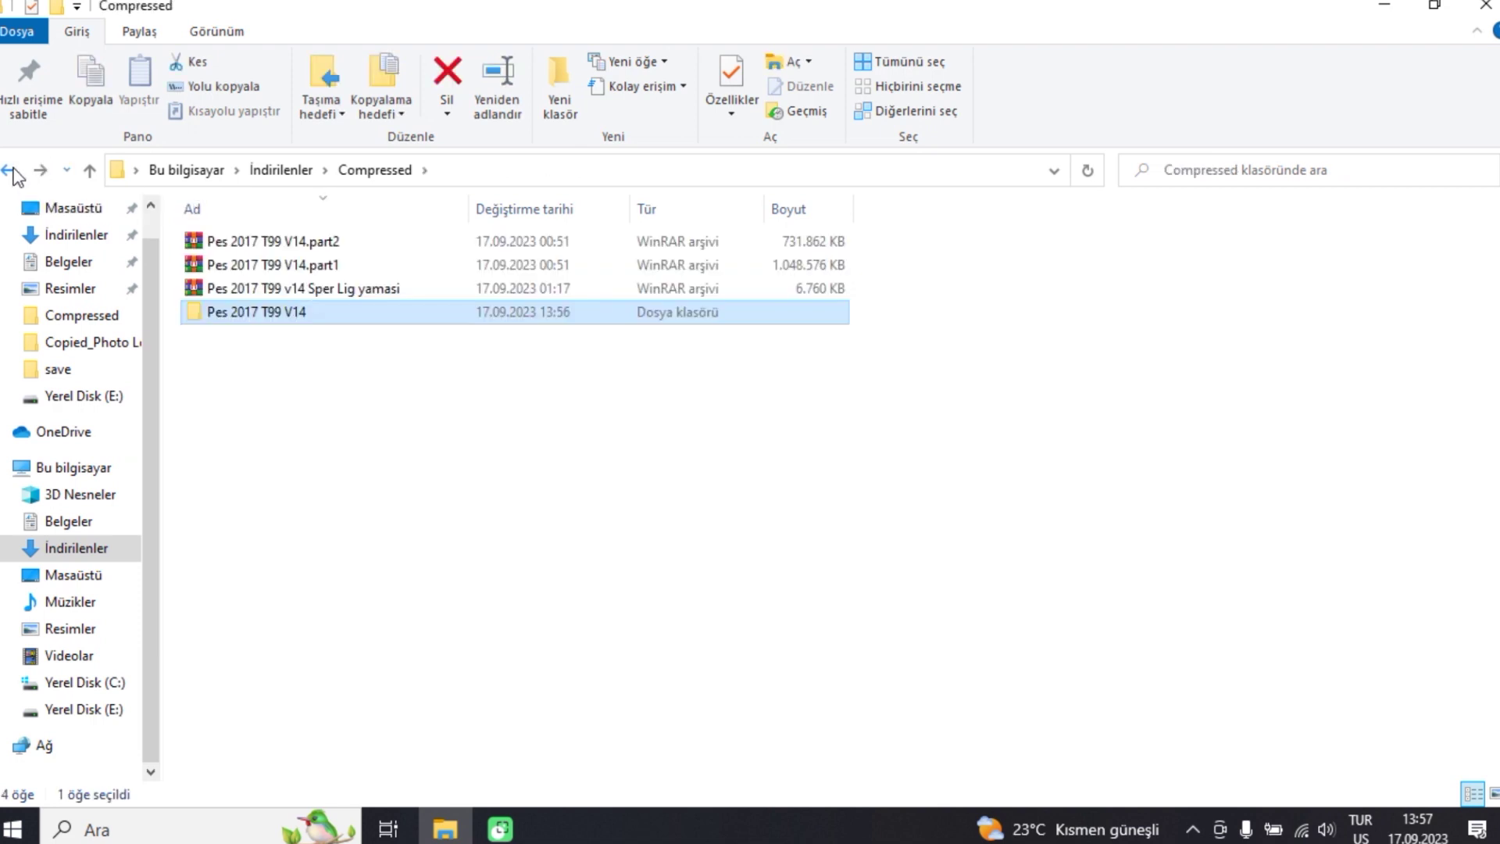
Step: Extract the Pes 2017 T99 v14 Sper Lig yamasi archive into its own folder and look inside it
click(275, 289)
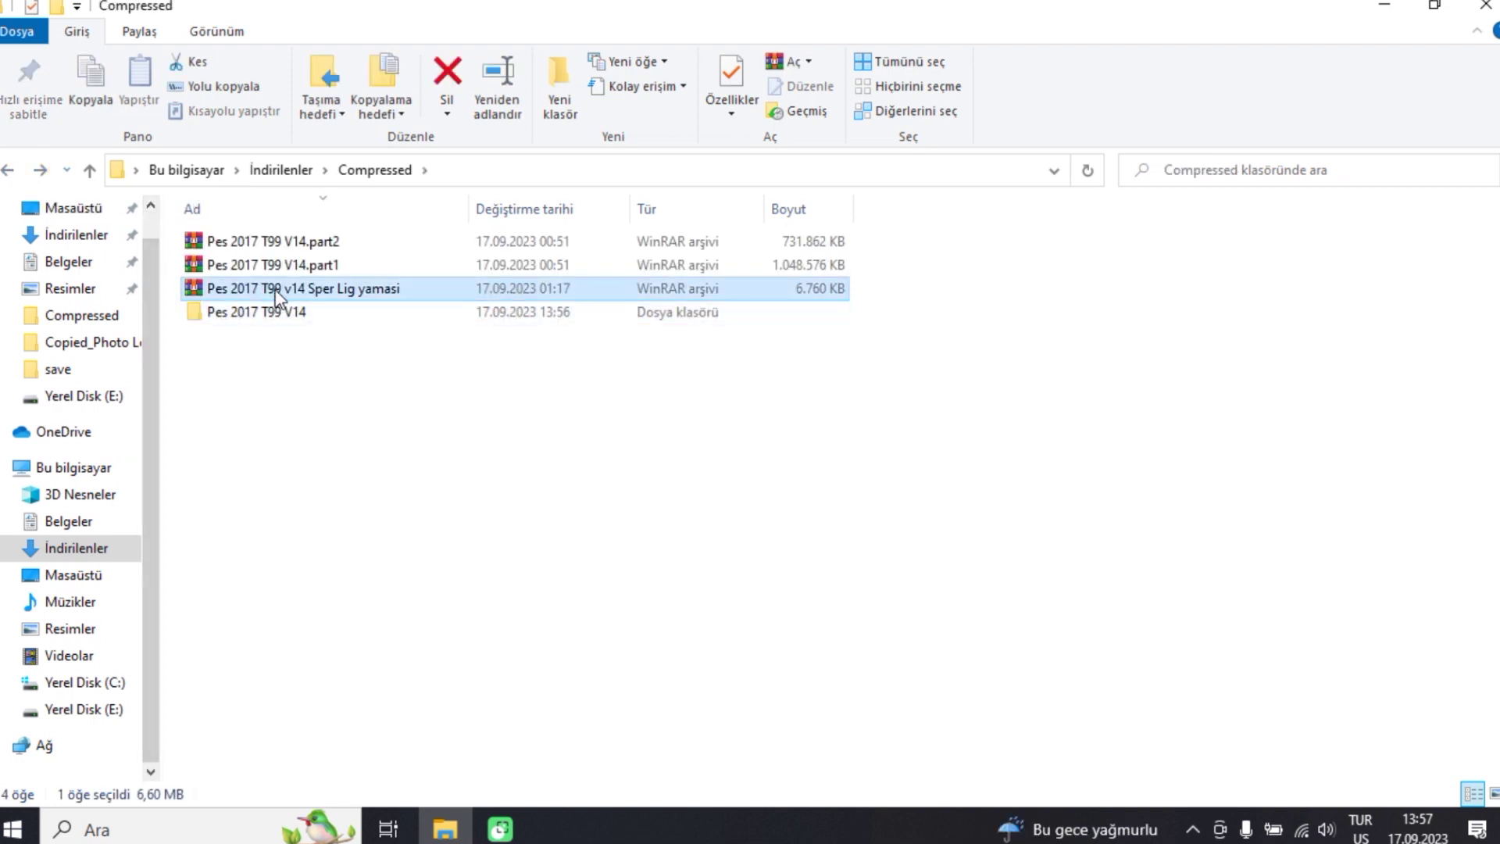
right_click(274, 289)
click(356, 429)
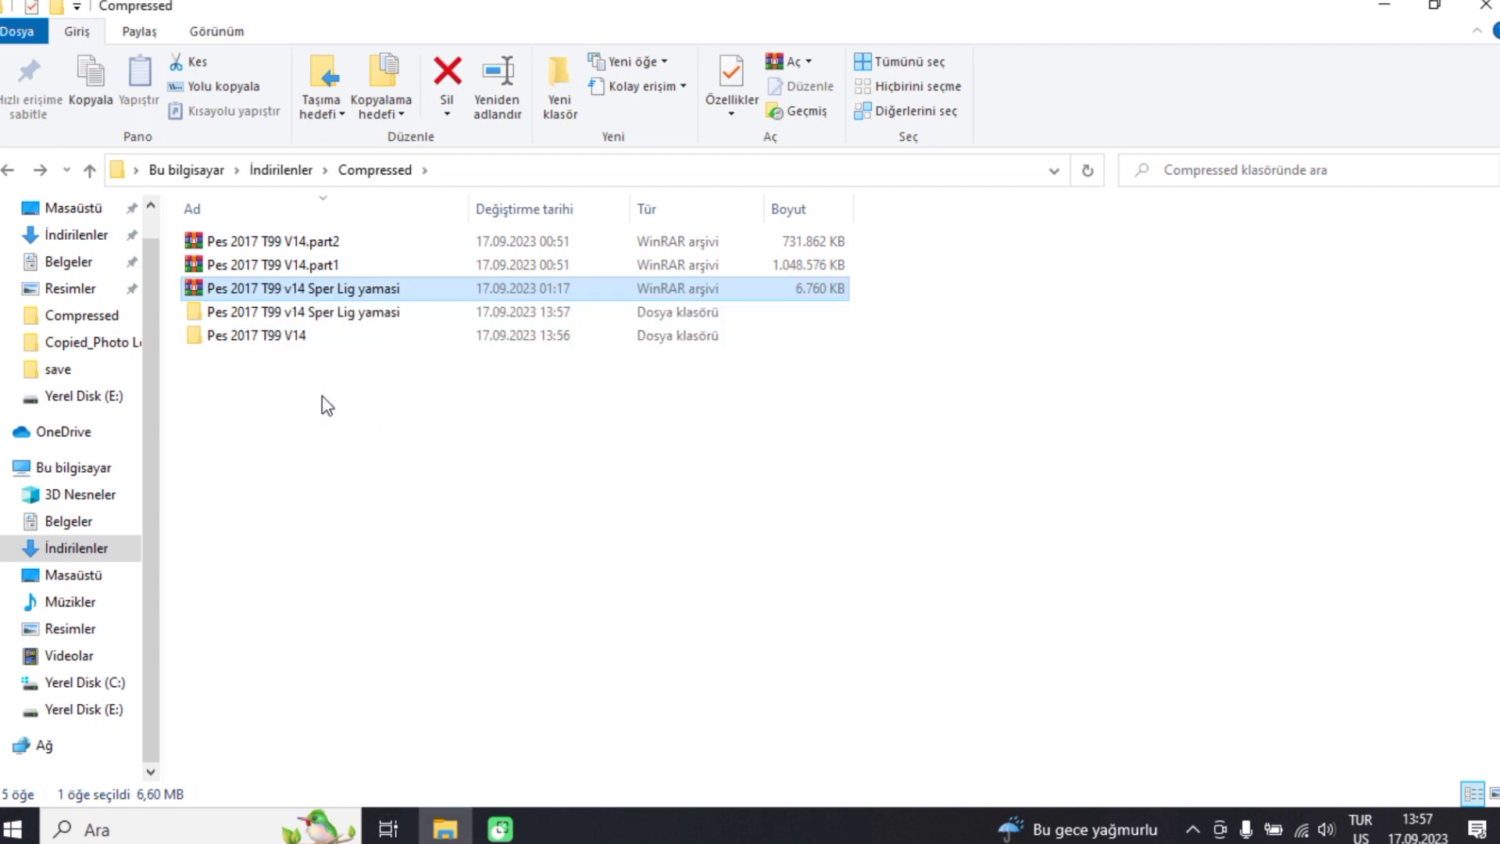
click(289, 314)
double_click(288, 315)
click(11, 170)
Step: Check the files in the download folder of the extracted Pes 2017 T99 V14 patch and copy that folder
click(283, 336)
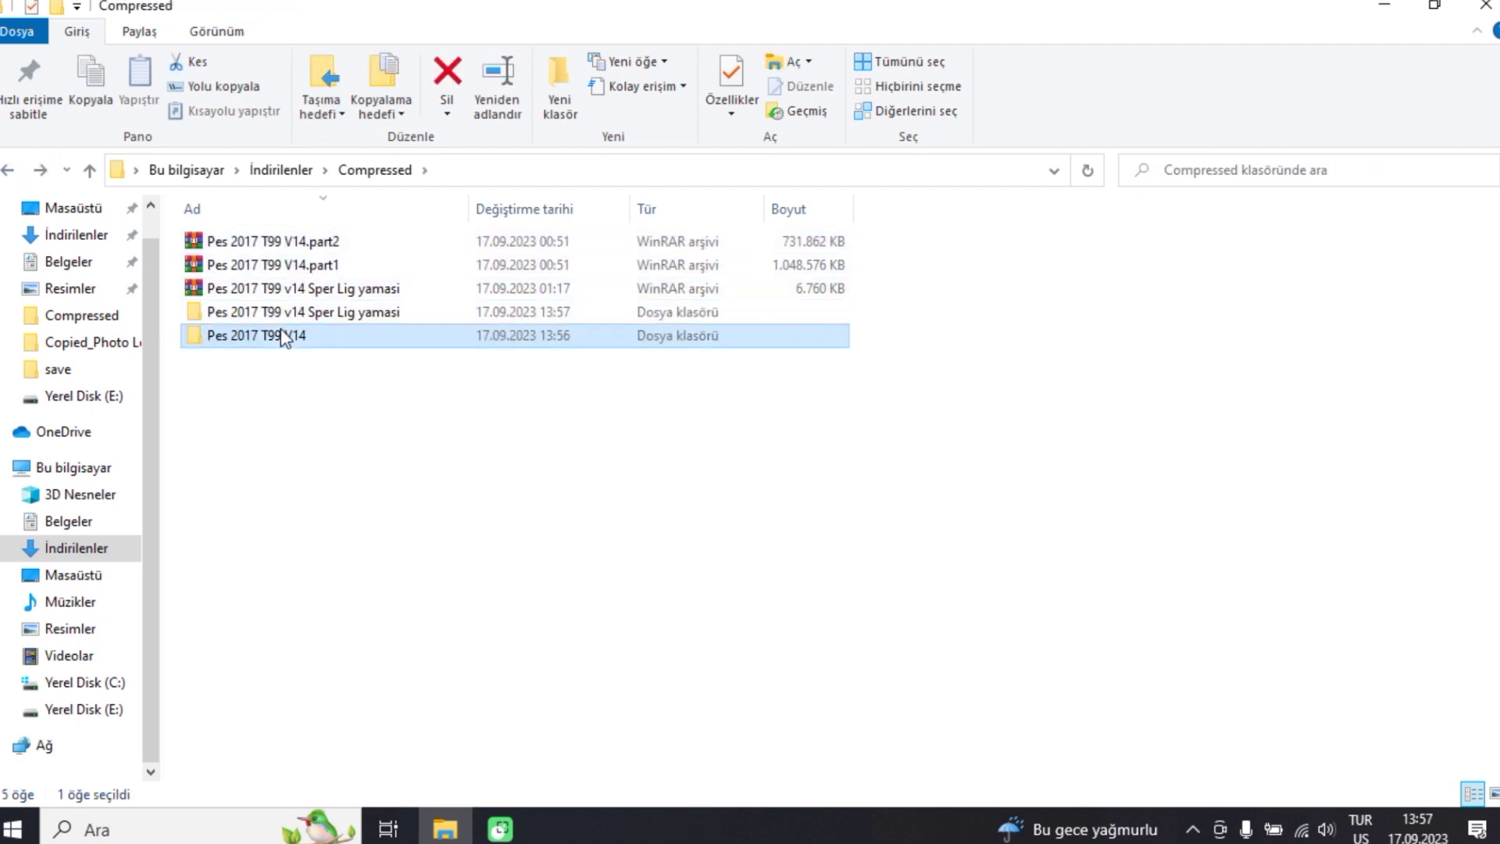
double_click(282, 329)
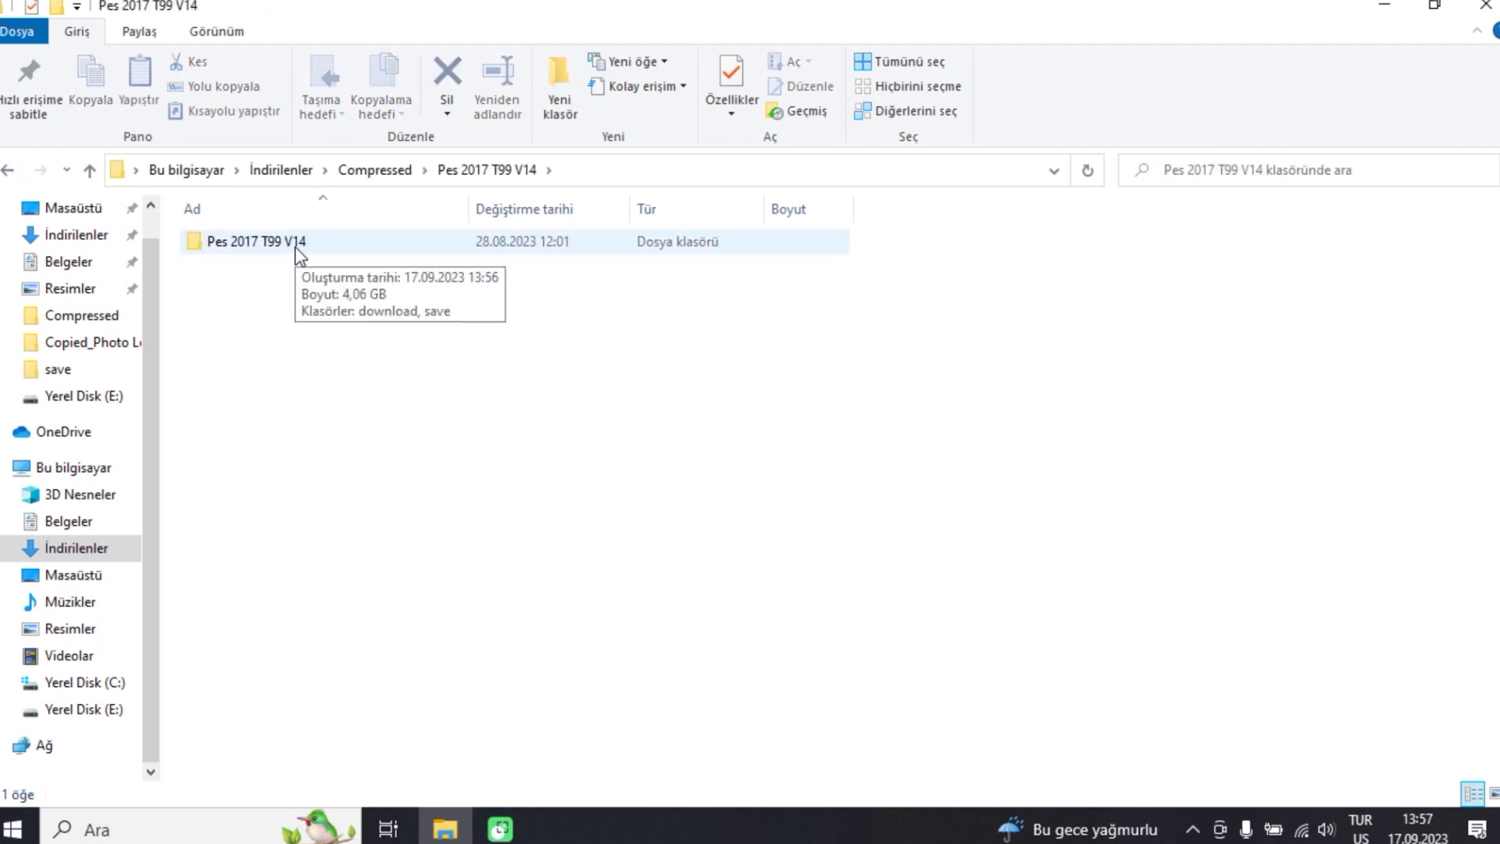
double_click(297, 248)
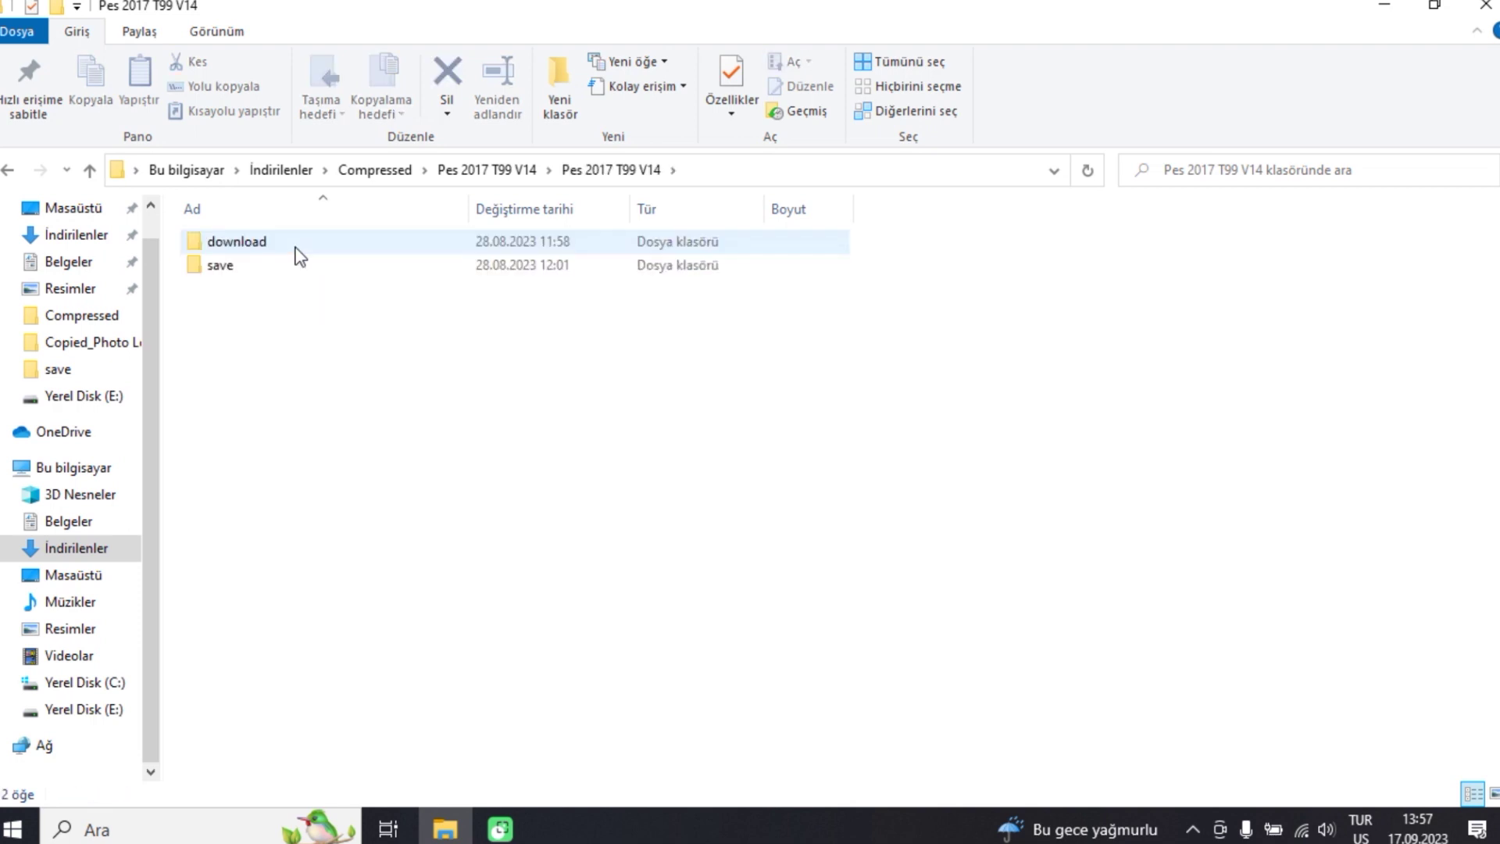
click(239, 249)
double_click(240, 250)
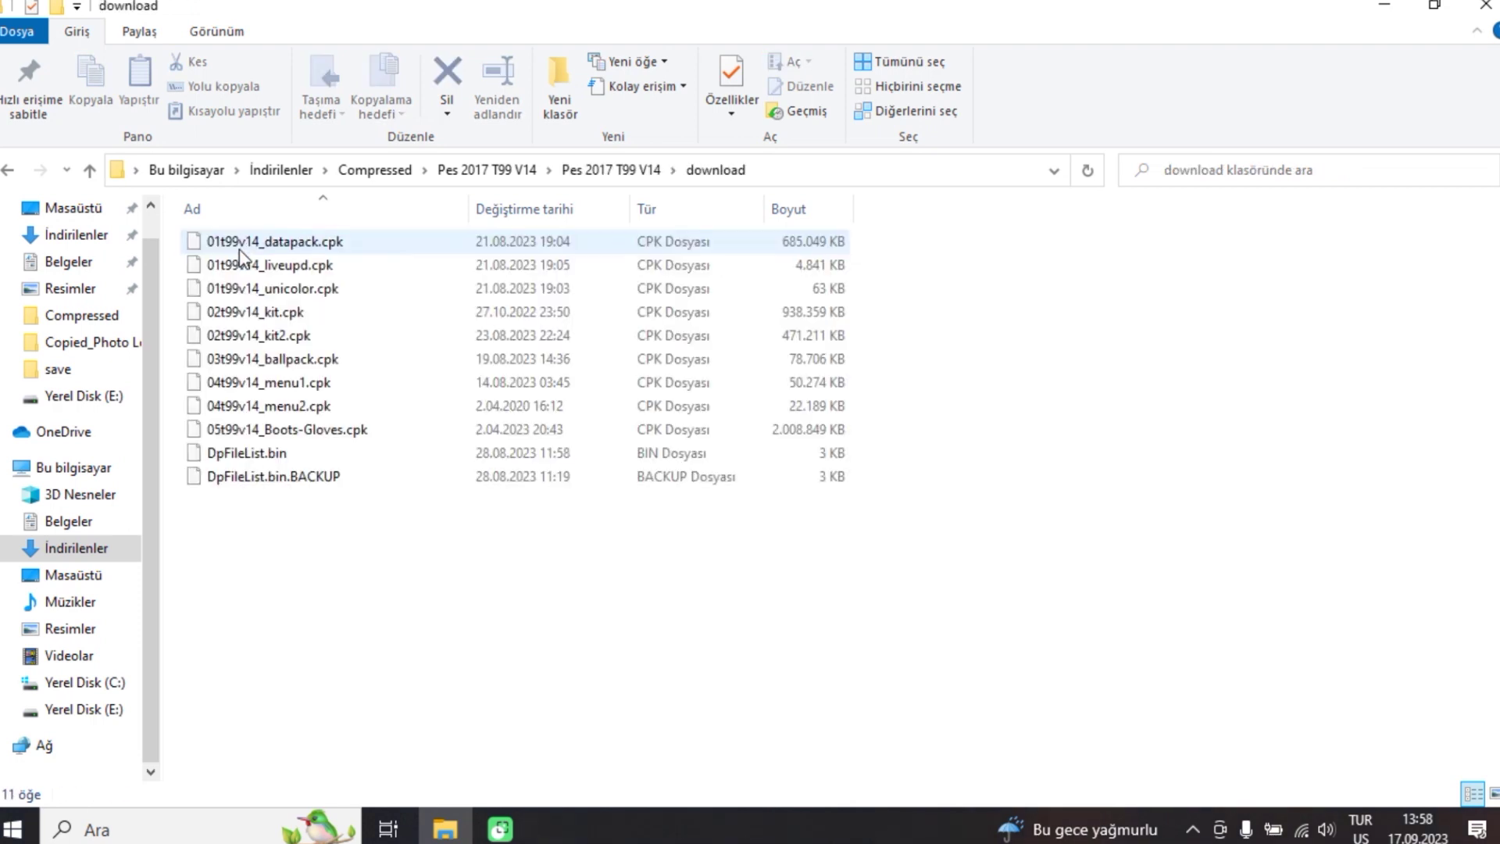
click(8, 170)
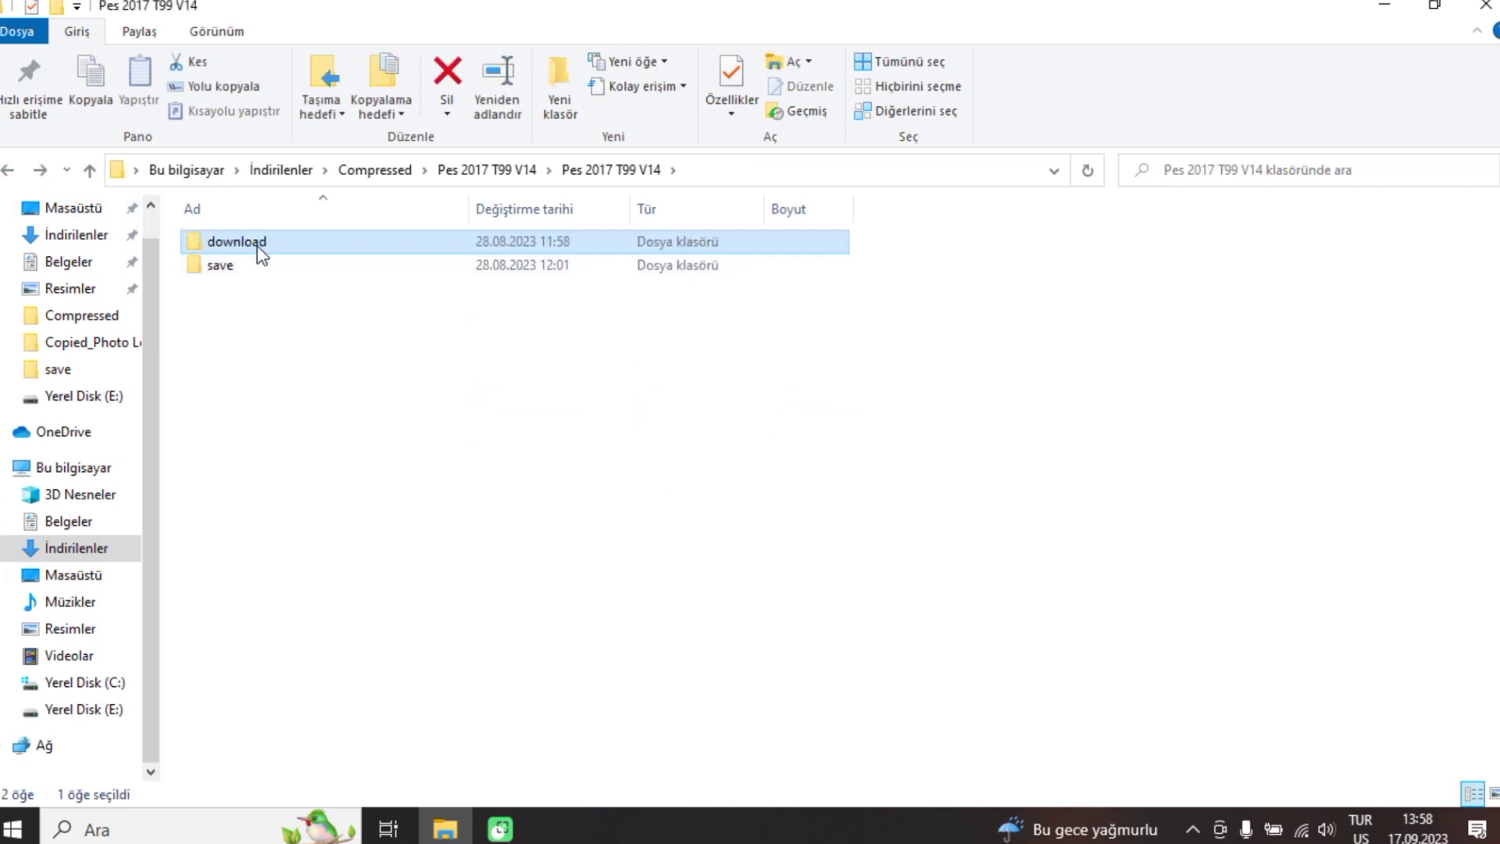
right_click(257, 248)
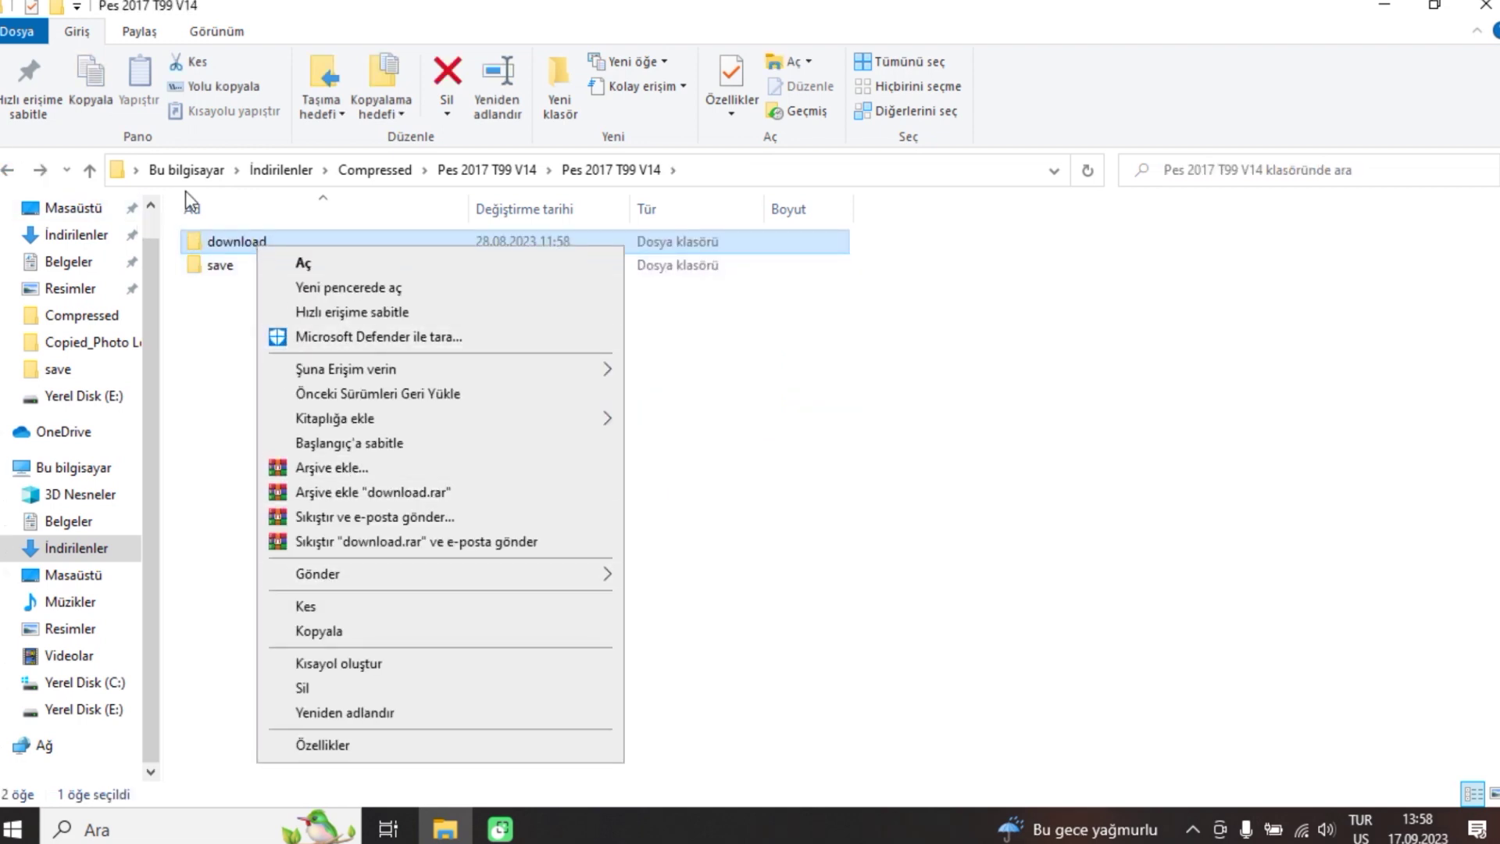
click(315, 633)
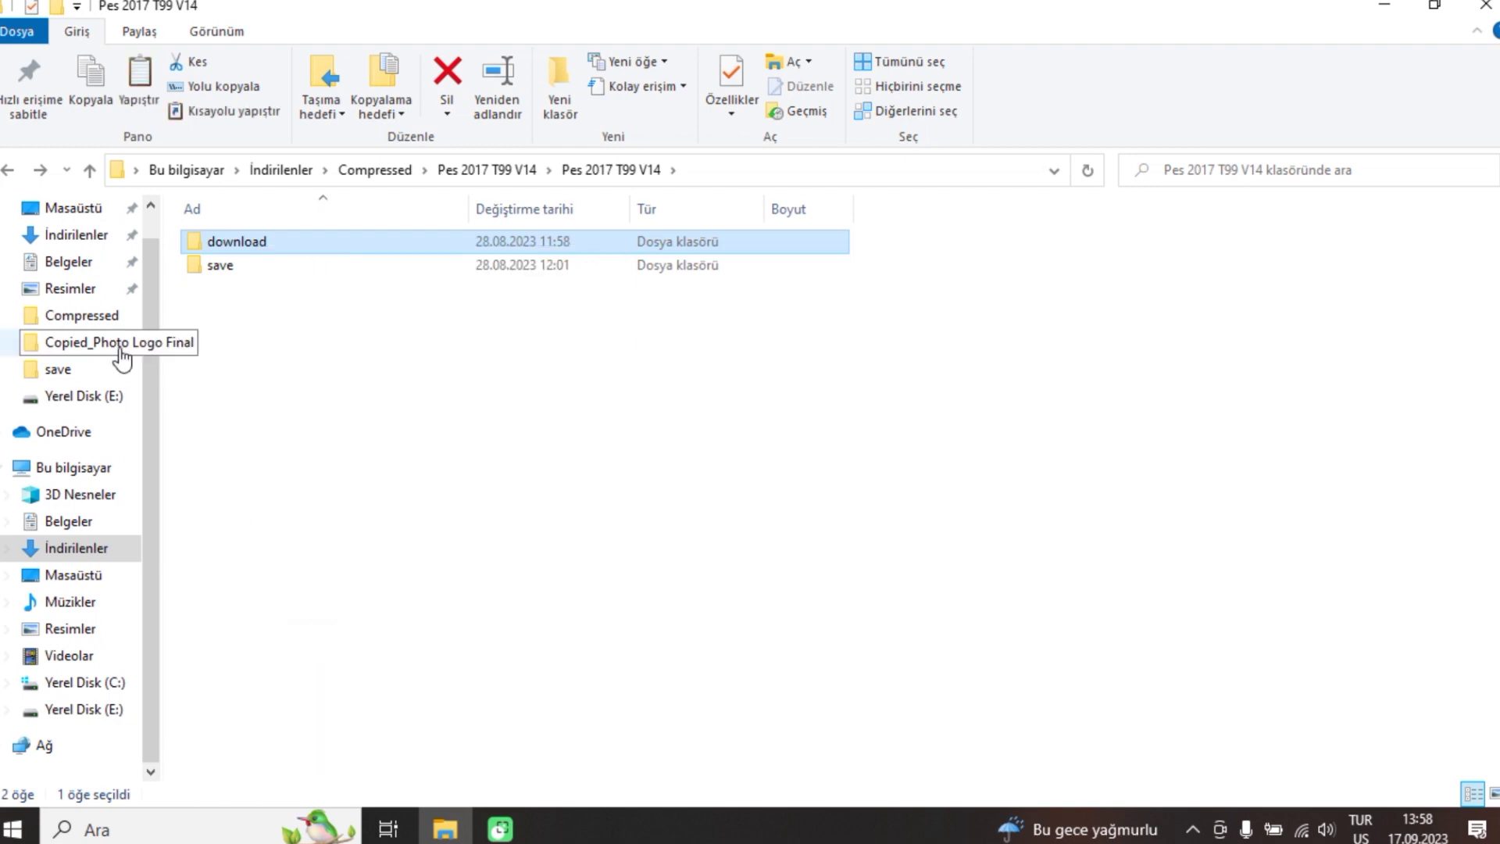
Step: Open the Pro Evolution Soccer 2017 installation folder through the file location of its desktop shortcut
click(1371, 6)
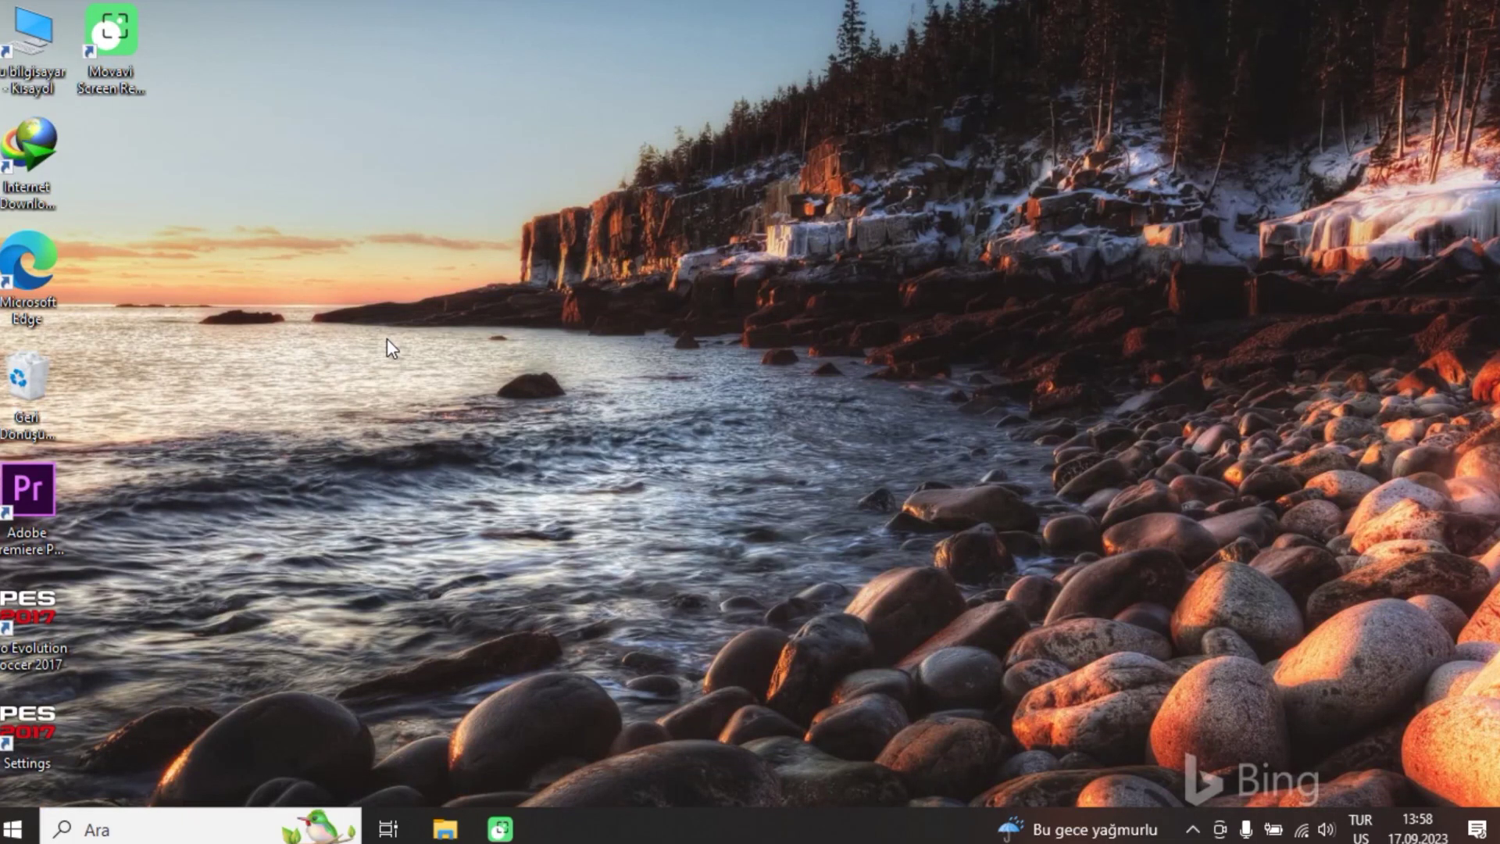
right_click(15, 621)
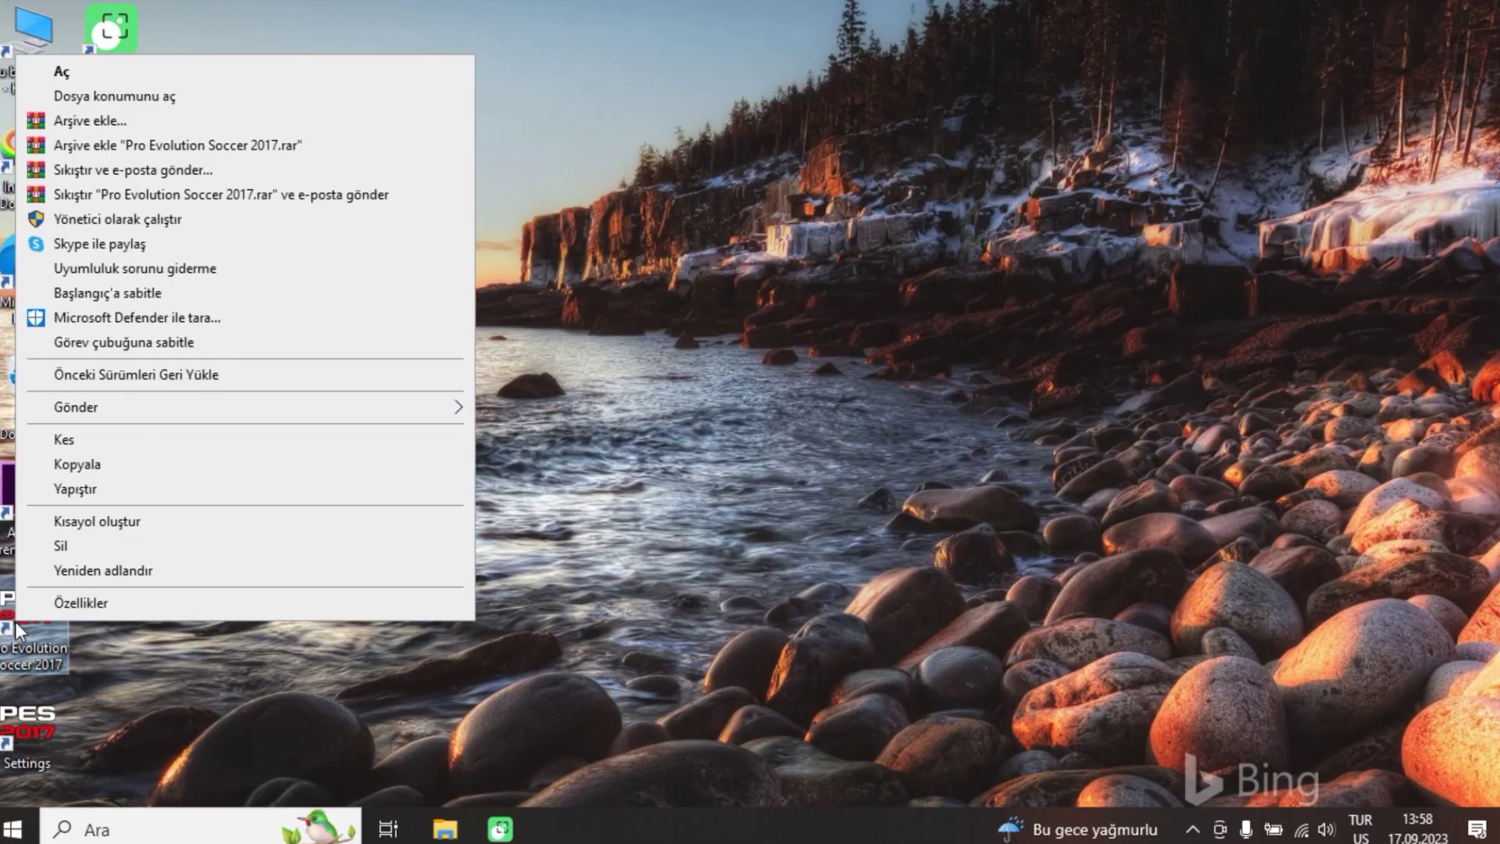
click(105, 96)
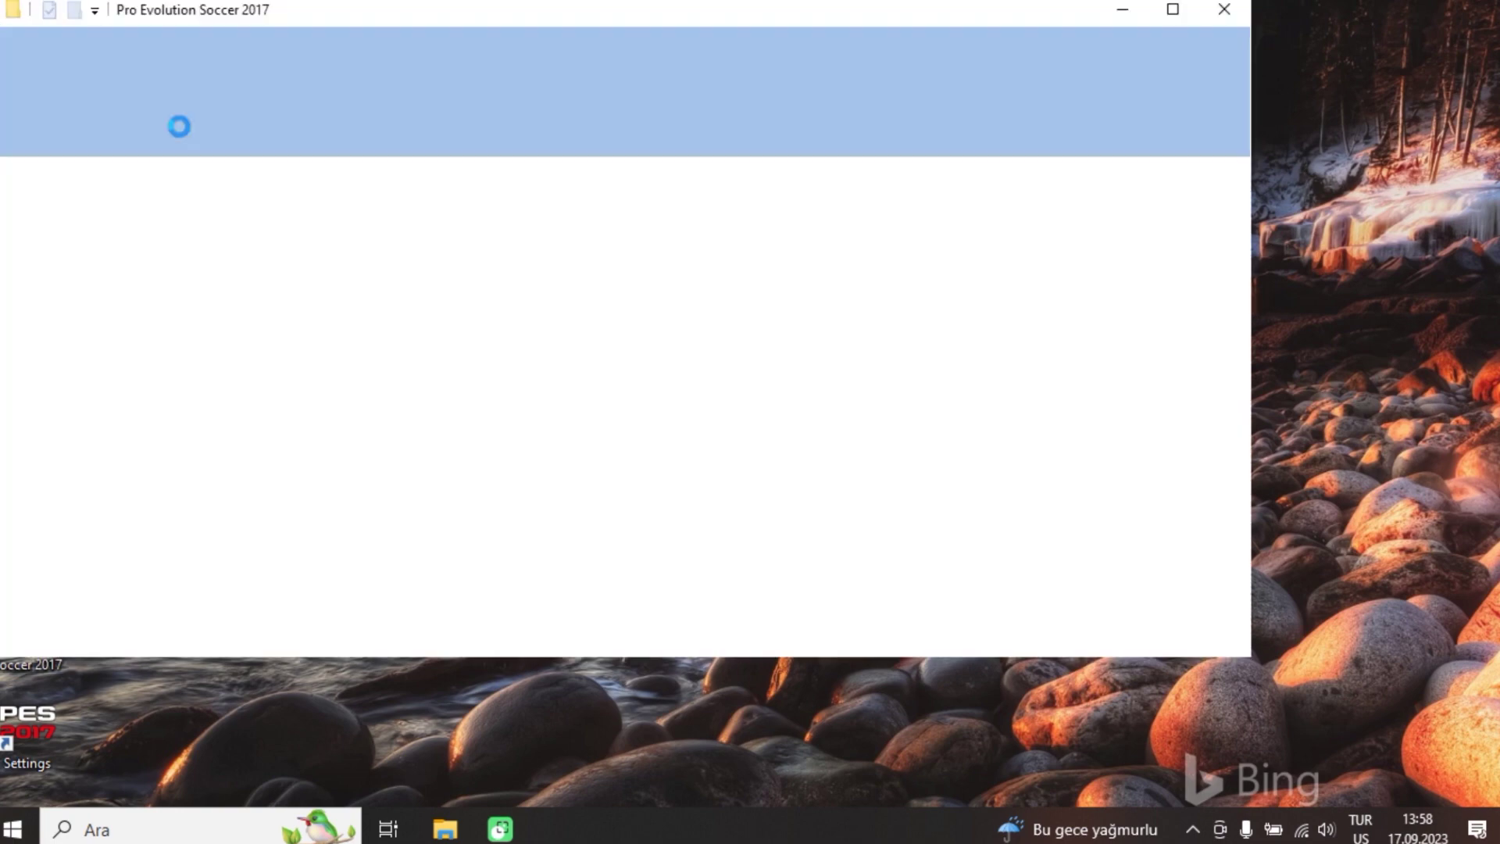
Step: Paste the copied download folder into the Pro Evolution Soccer 2017 installation folder, replacing the existing files
click(1172, 9)
click(276, 294)
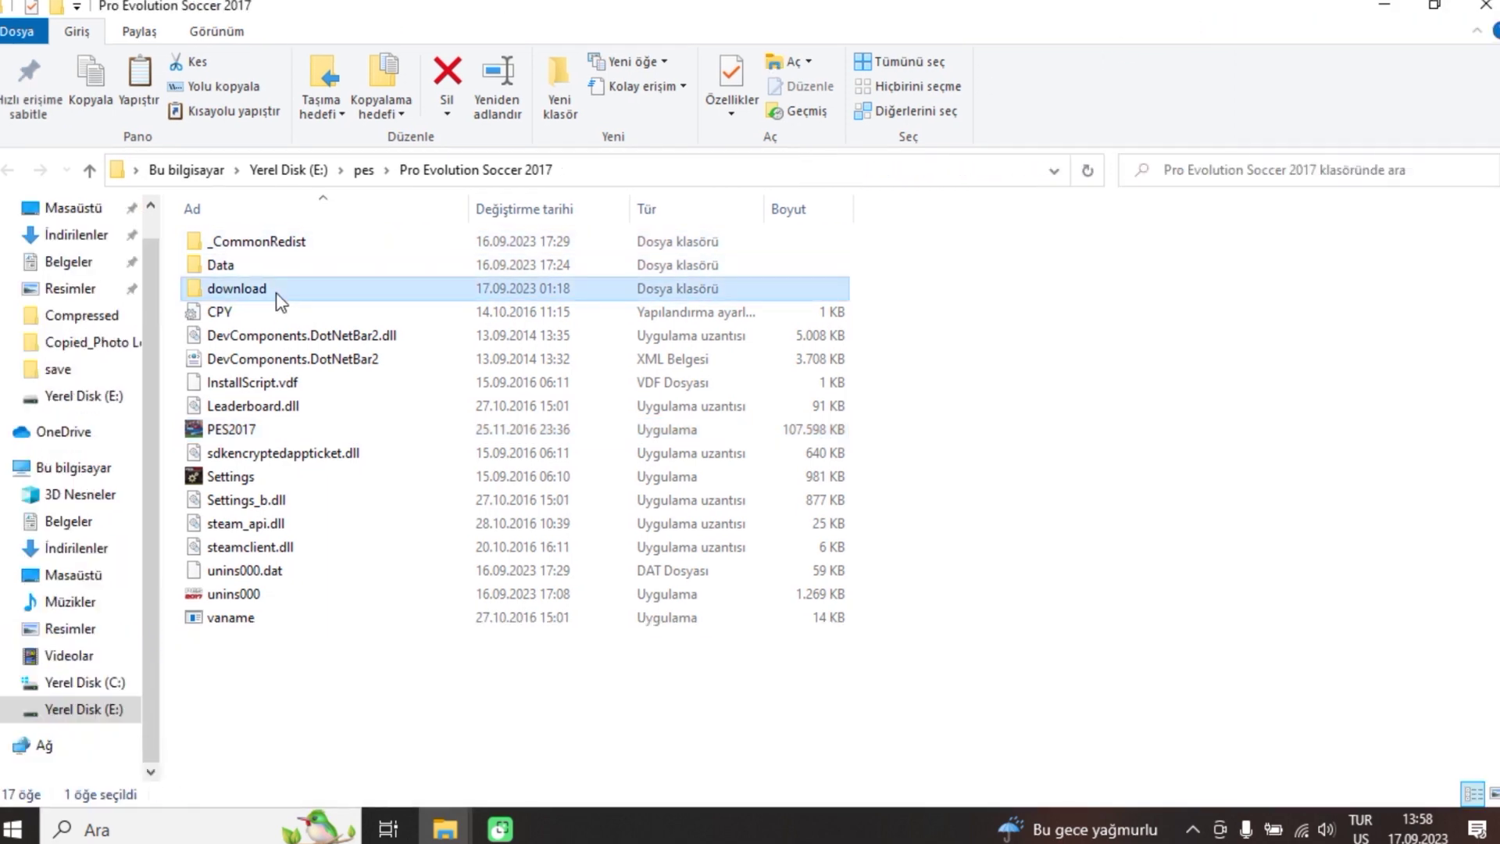
right_click(994, 353)
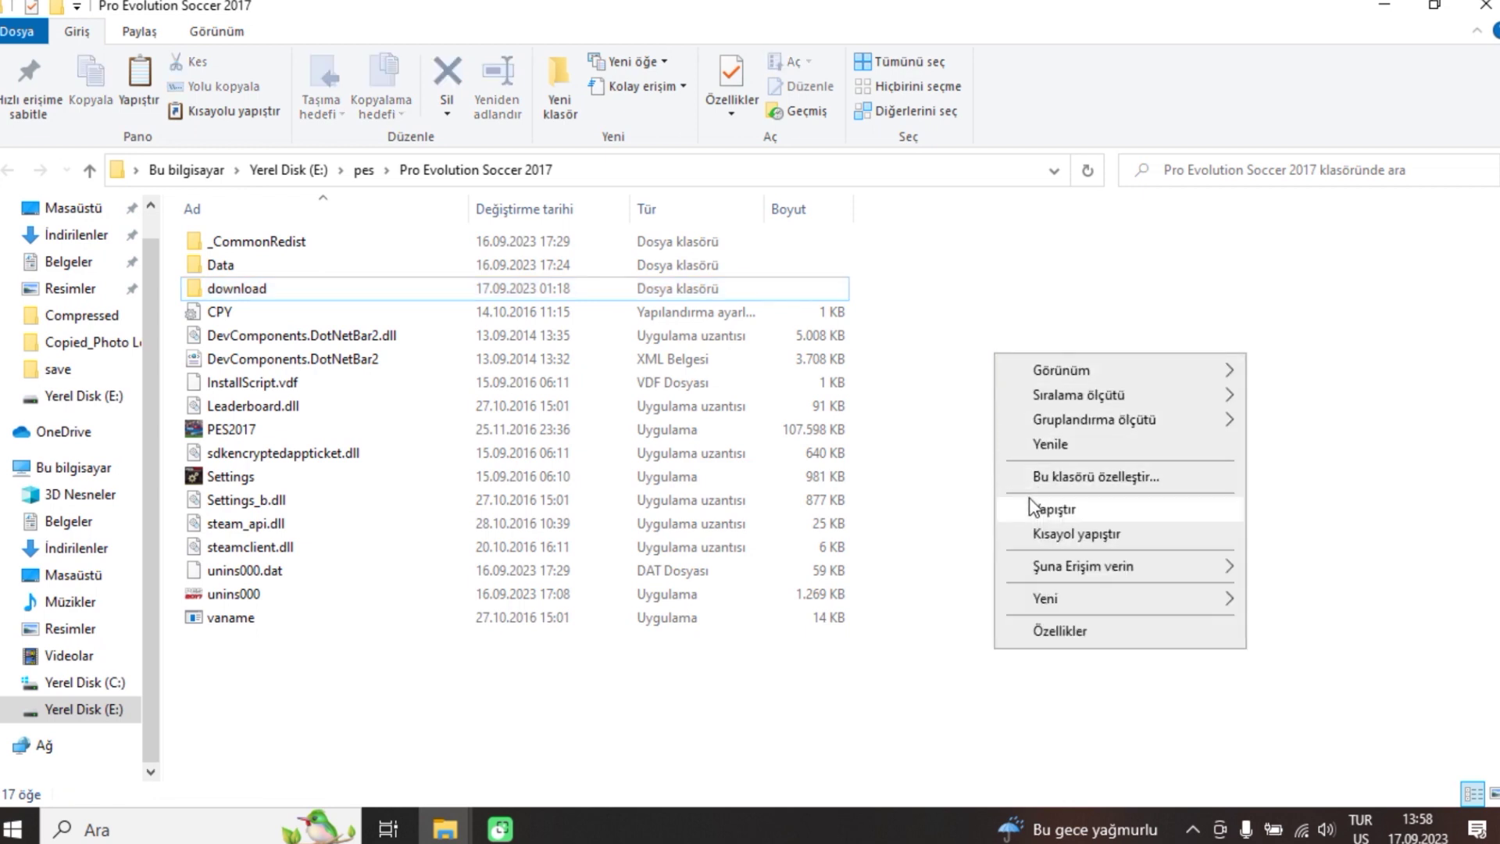
click(1046, 508)
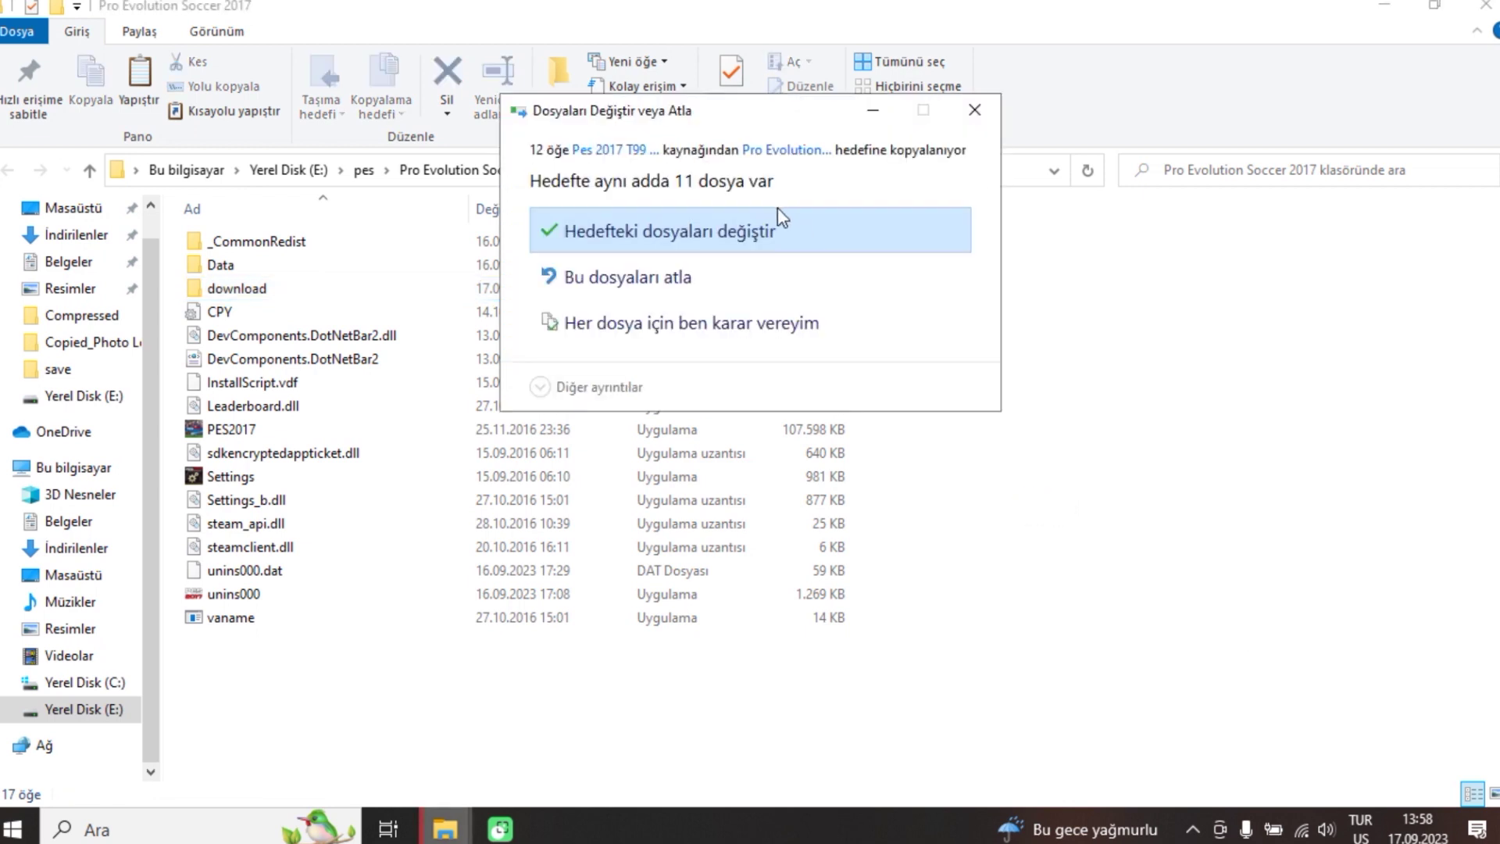
click(660, 236)
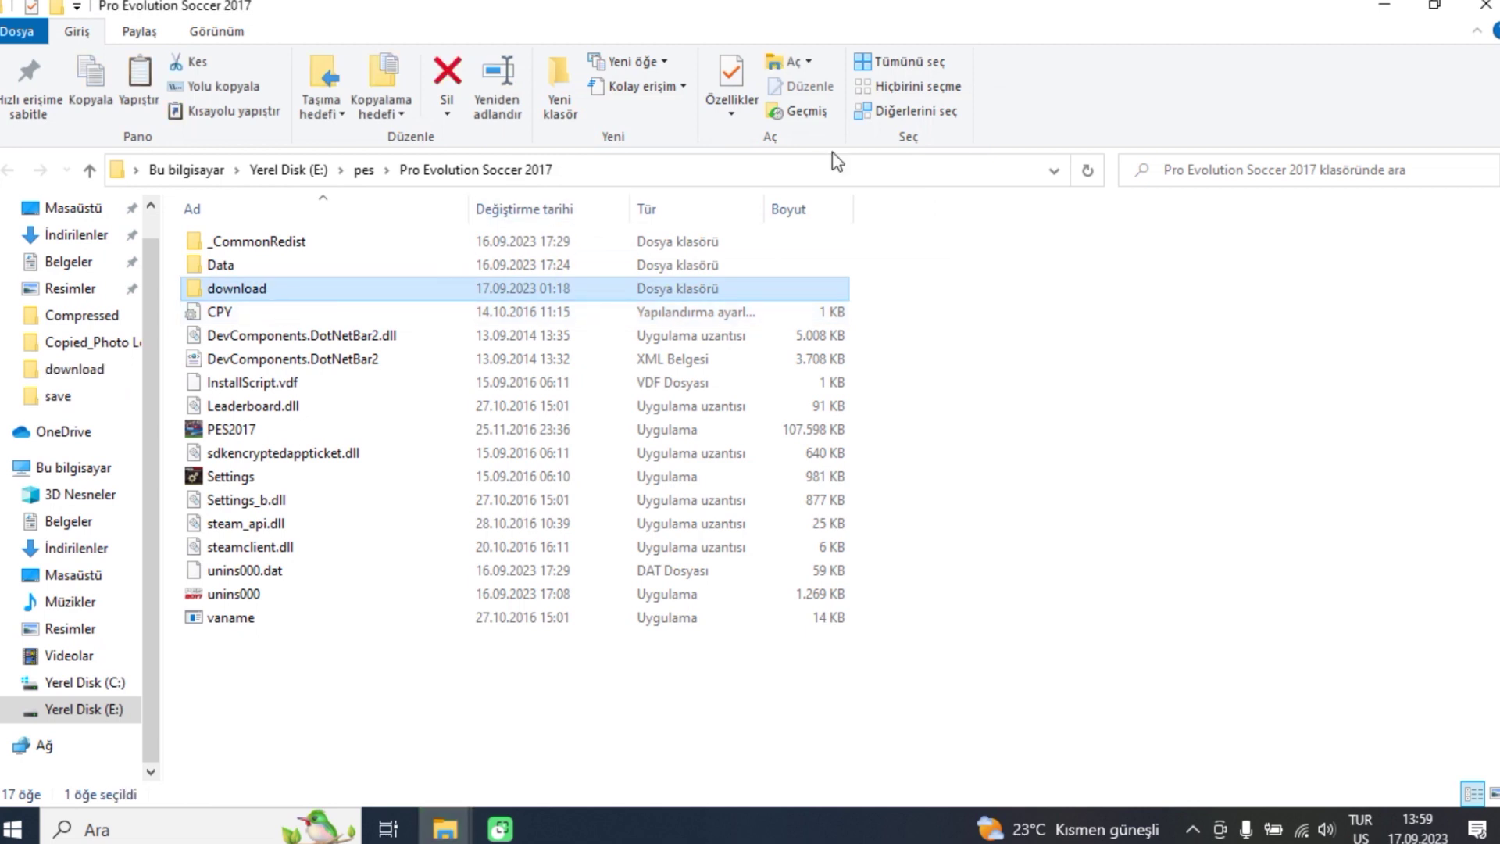
click(1381, 6)
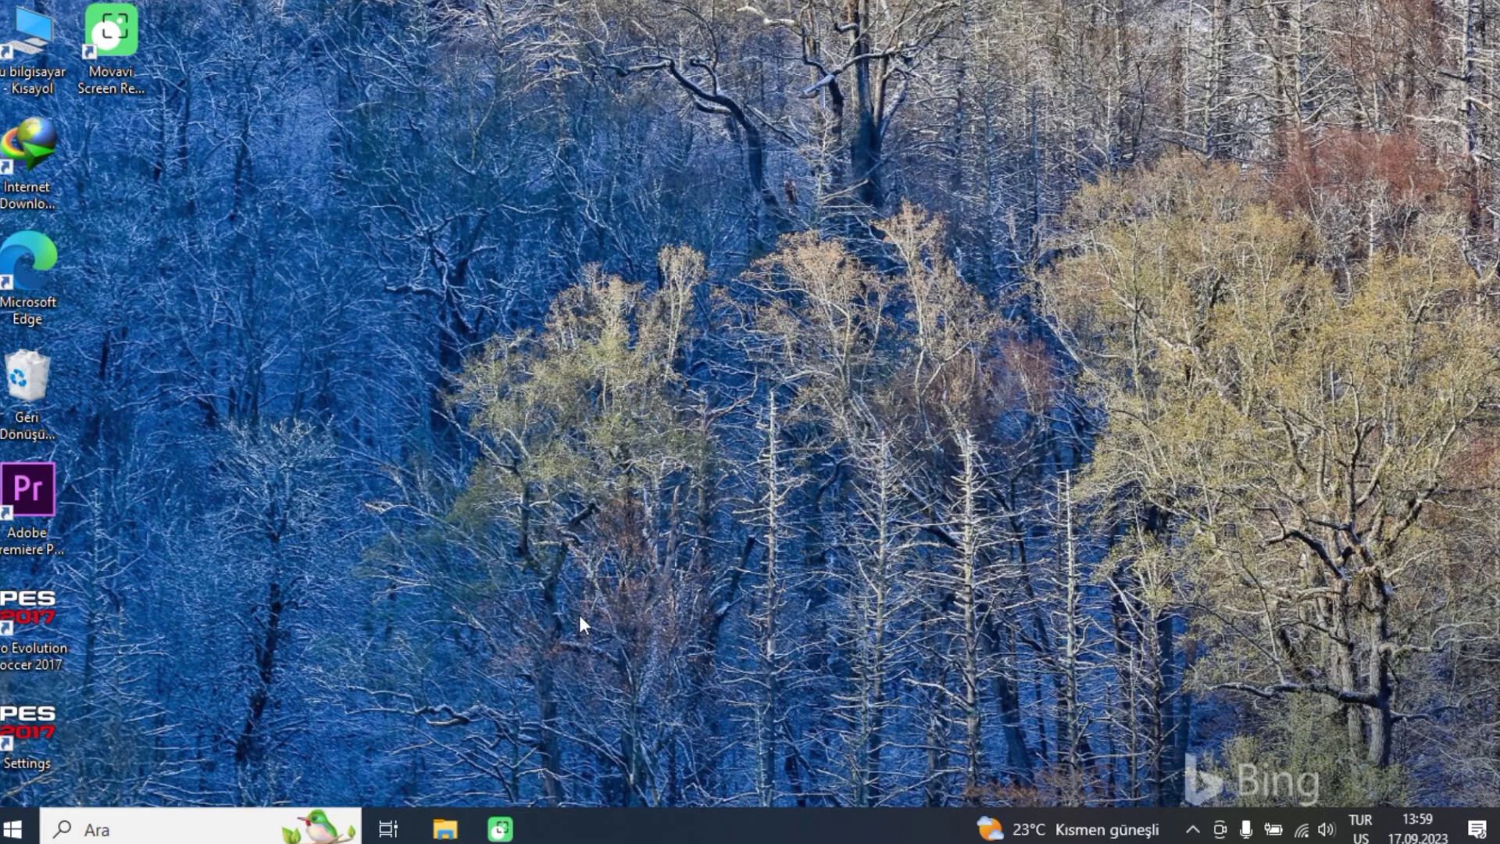
Step: Copy the EDIT00000000 file from the save folder of the extracted Pes 2017 T99 V14 patch
mouse_move(461, 834)
click(359, 763)
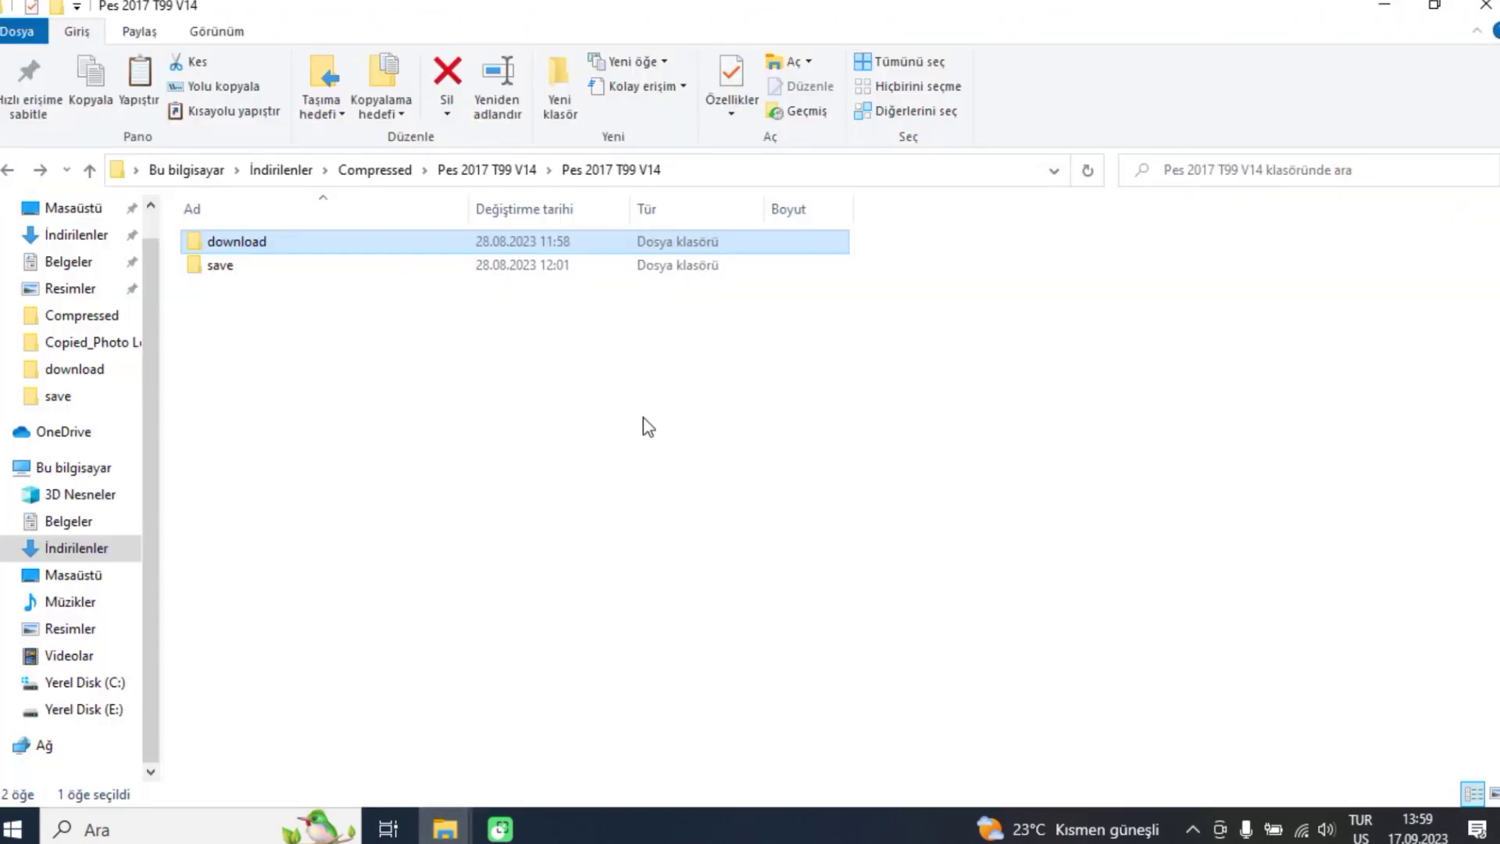
double_click(222, 266)
click(250, 249)
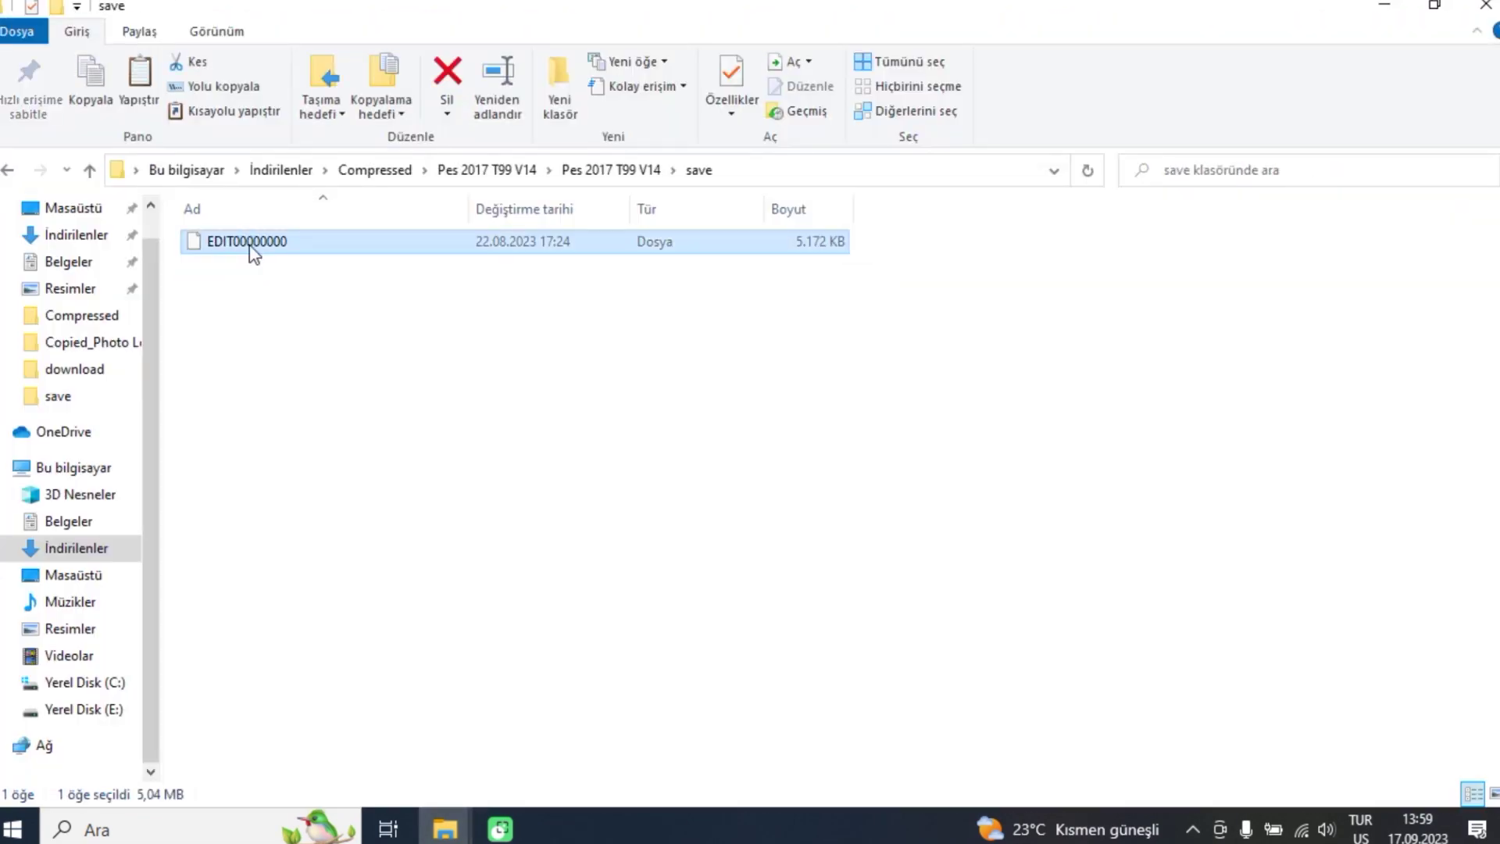
right_click(252, 248)
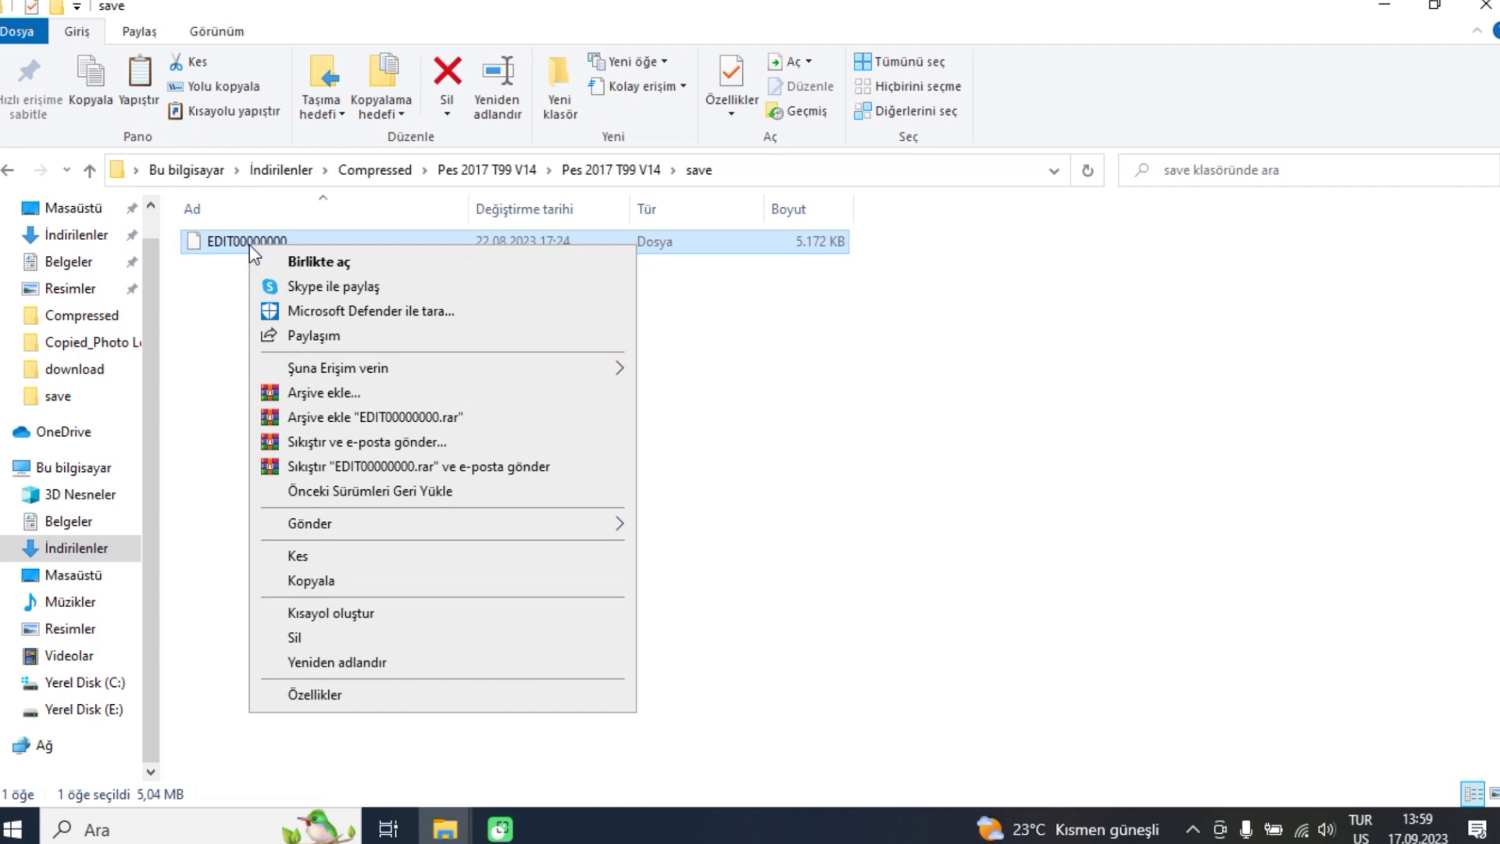
click(310, 578)
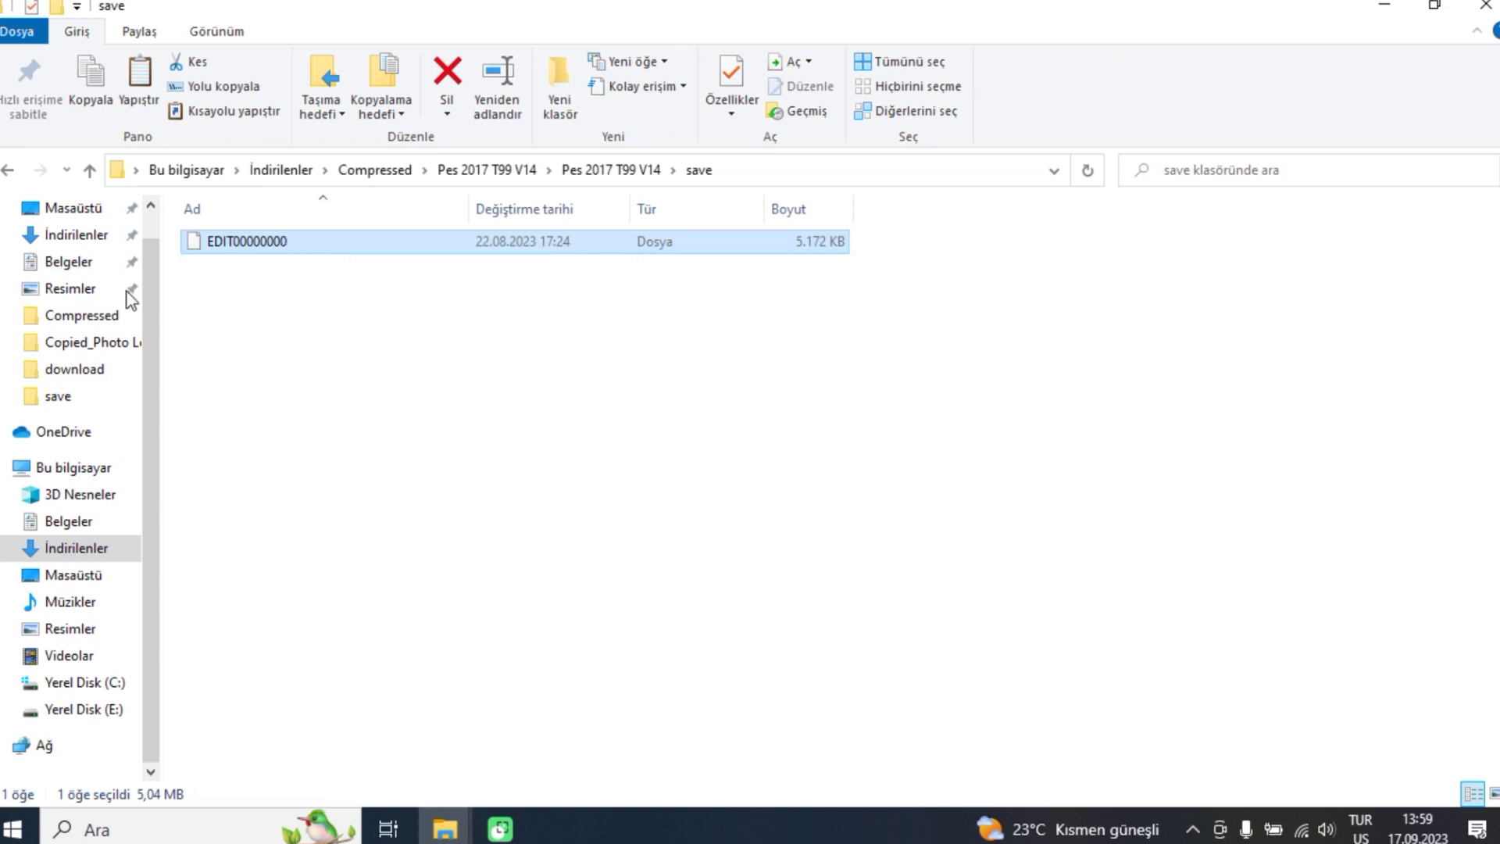
Step: Paste EDIT00000000 into Documents\KONAMI\Pro Evolution Soccer 2017\save, replacing the existing file, and close the open folder windows
click(56, 264)
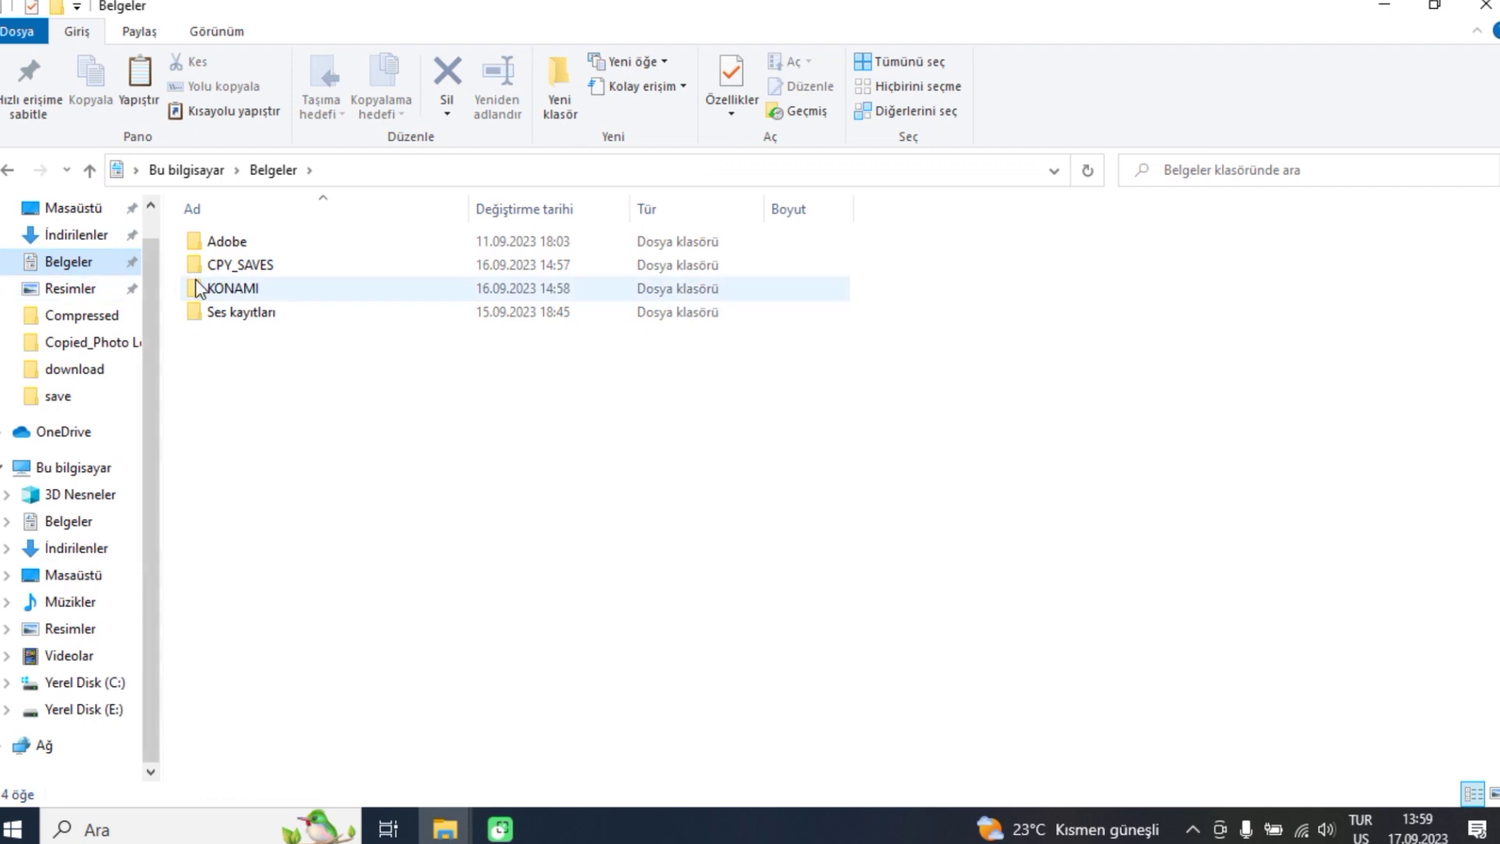
double_click(228, 287)
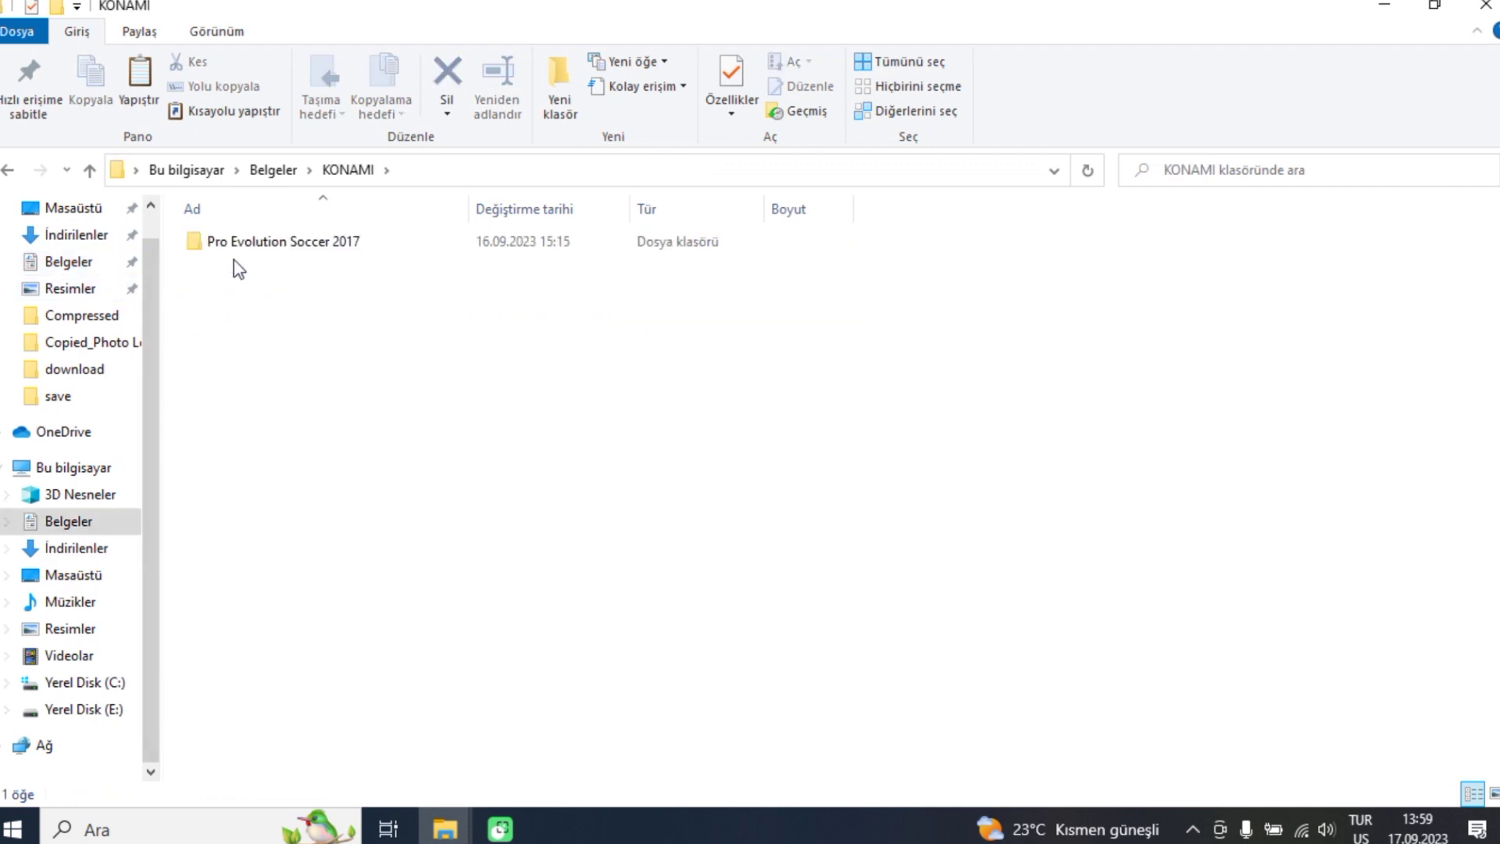
double_click(236, 252)
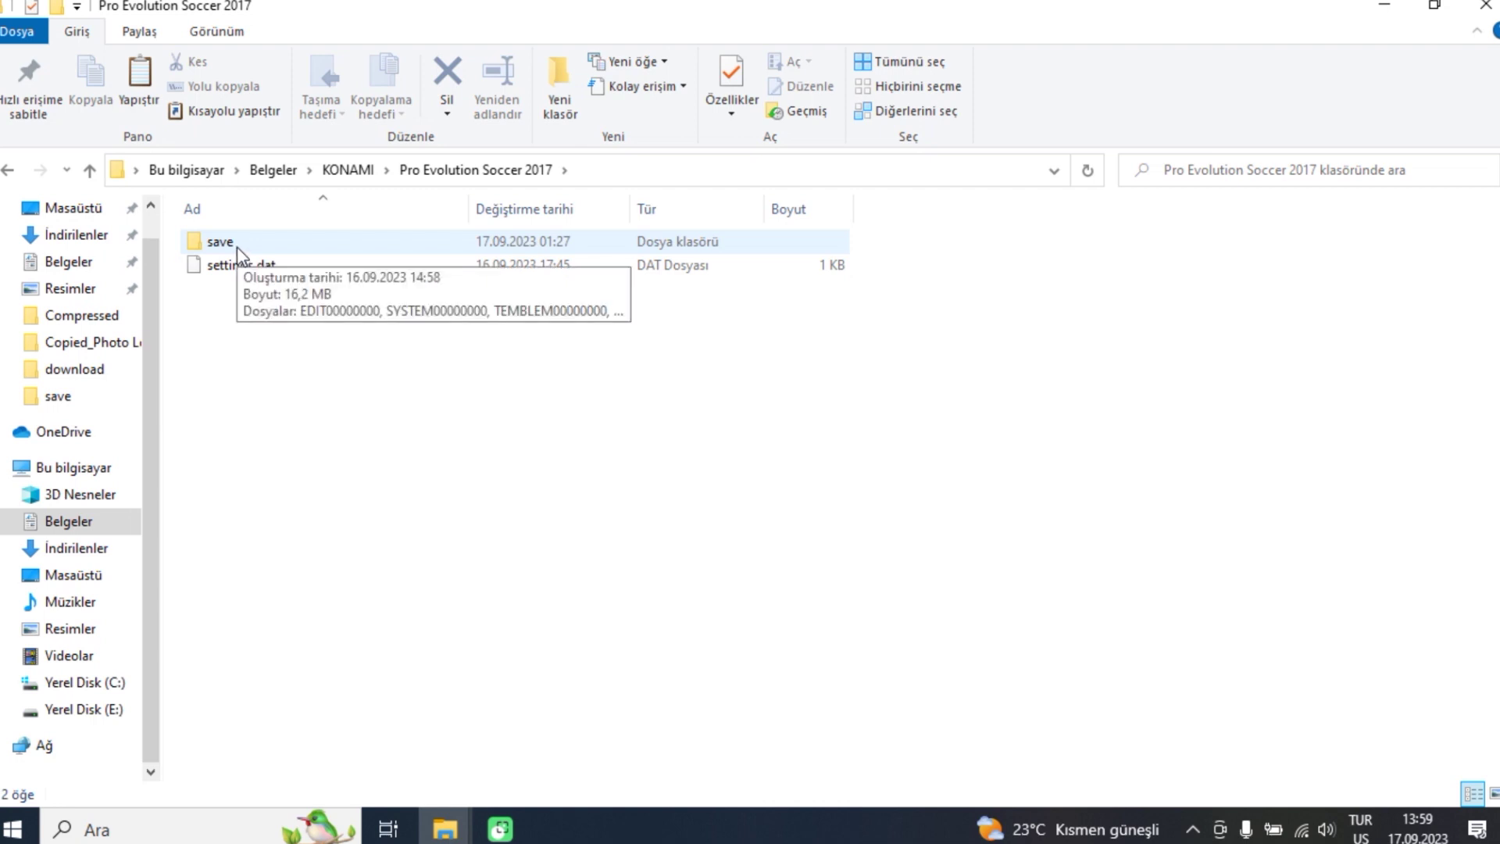
double_click(236, 245)
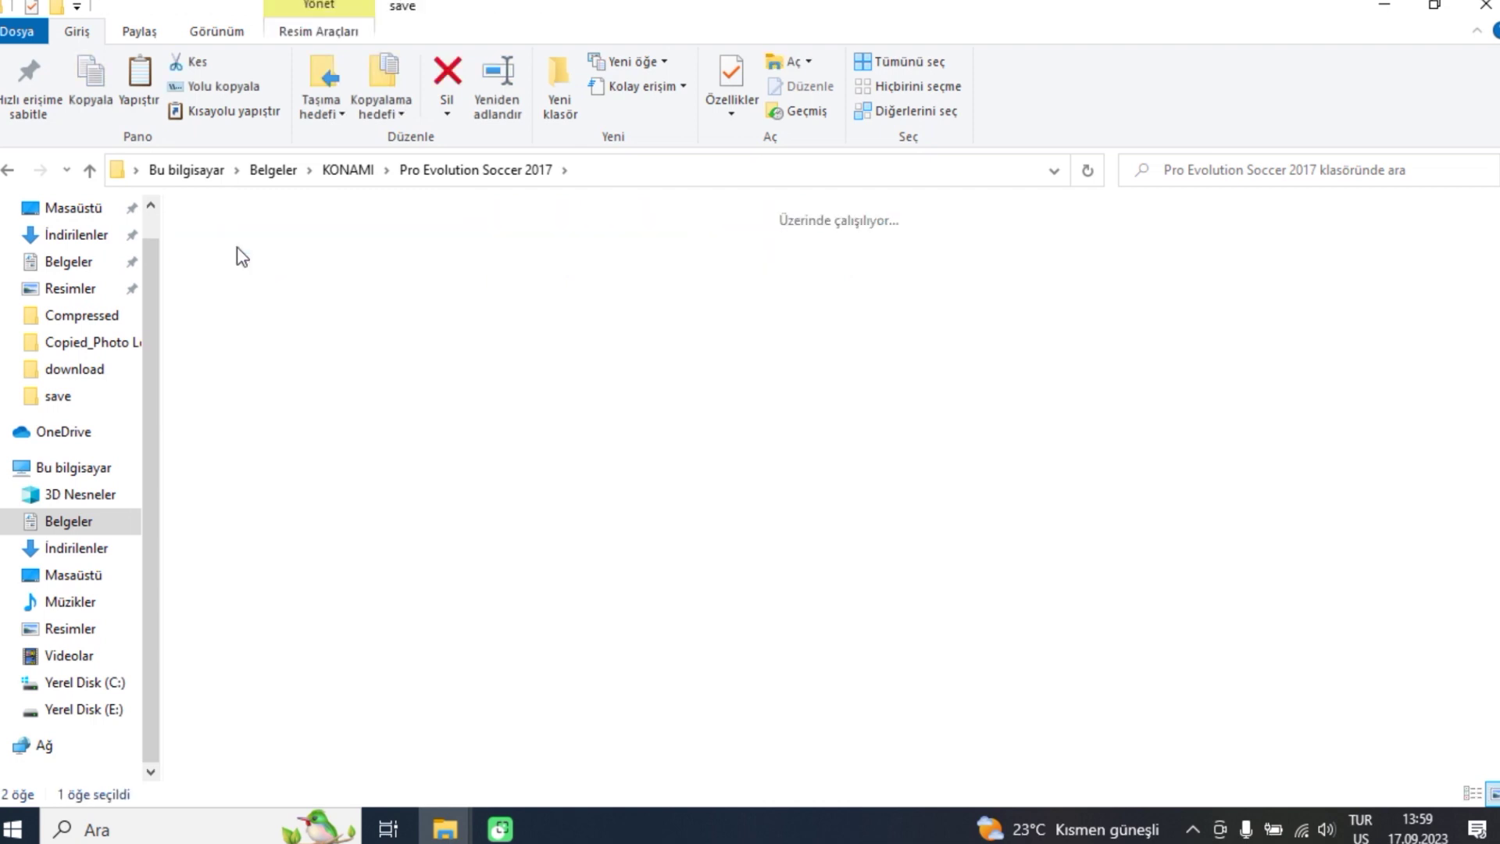
right_click(255, 377)
click(320, 530)
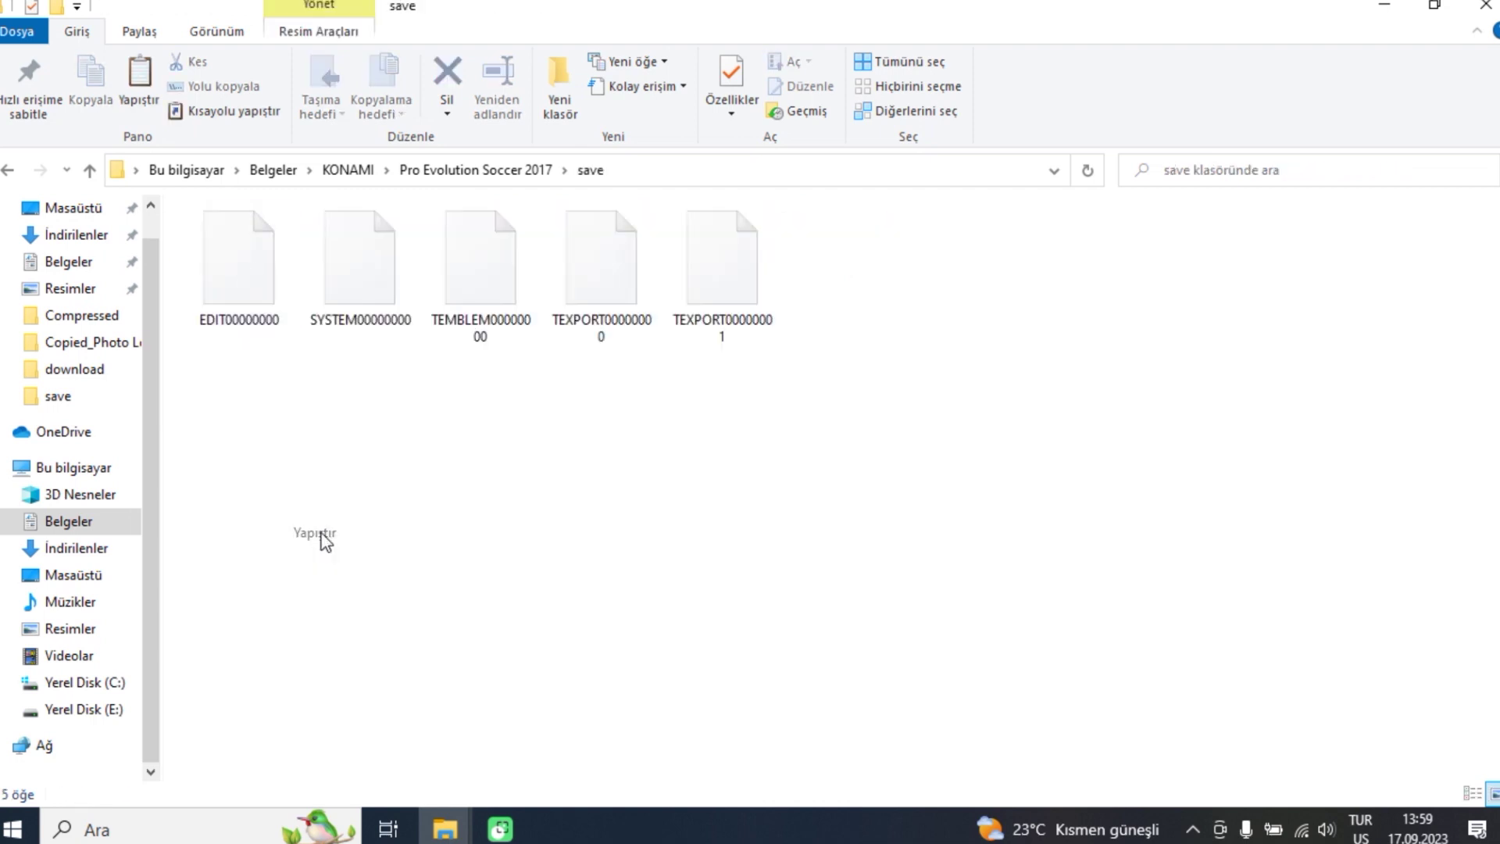
click(692, 226)
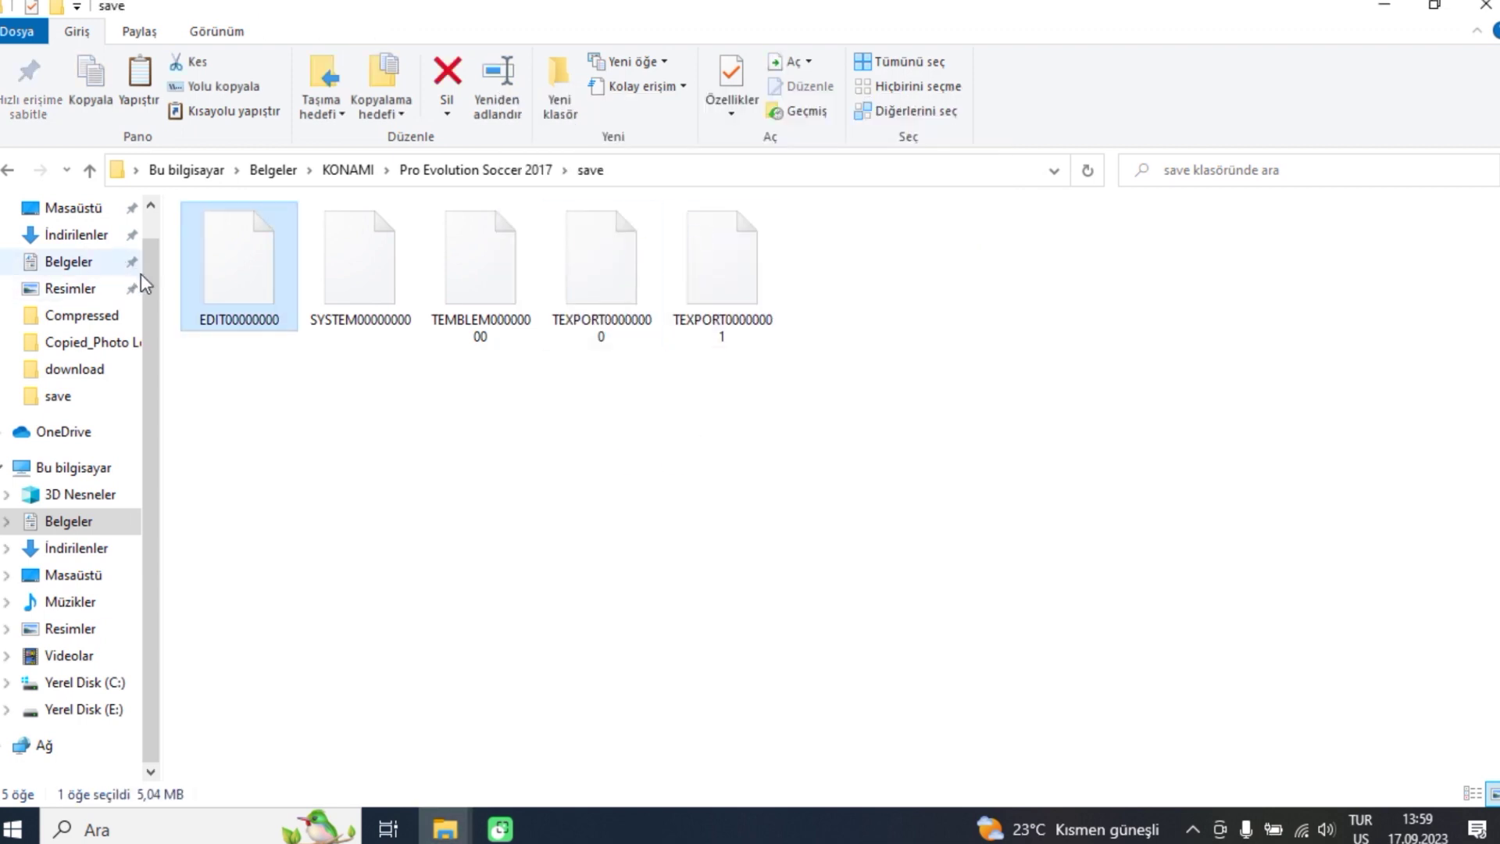
click(1485, 7)
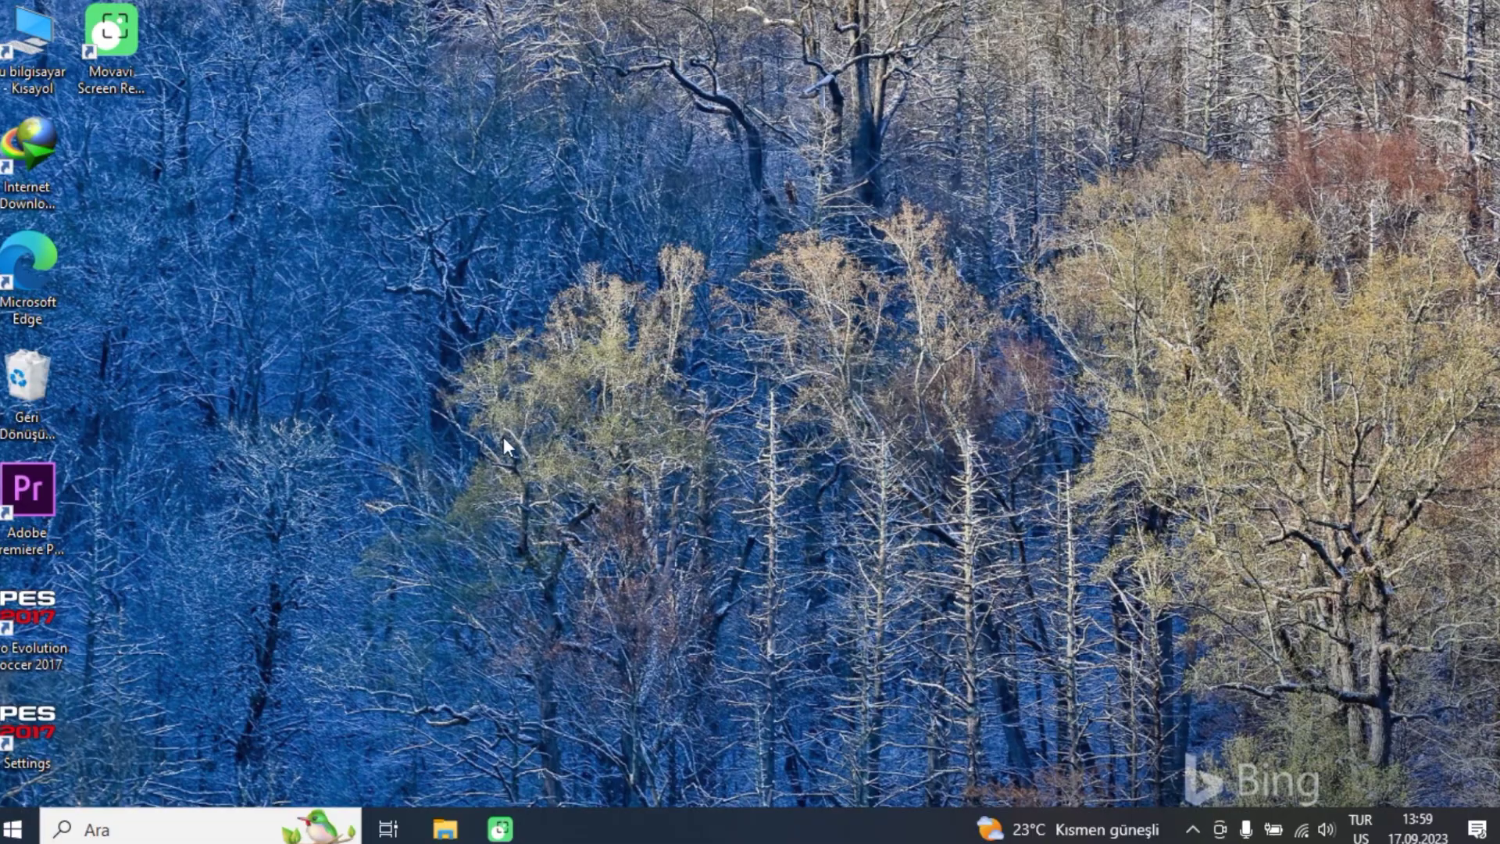
click(458, 817)
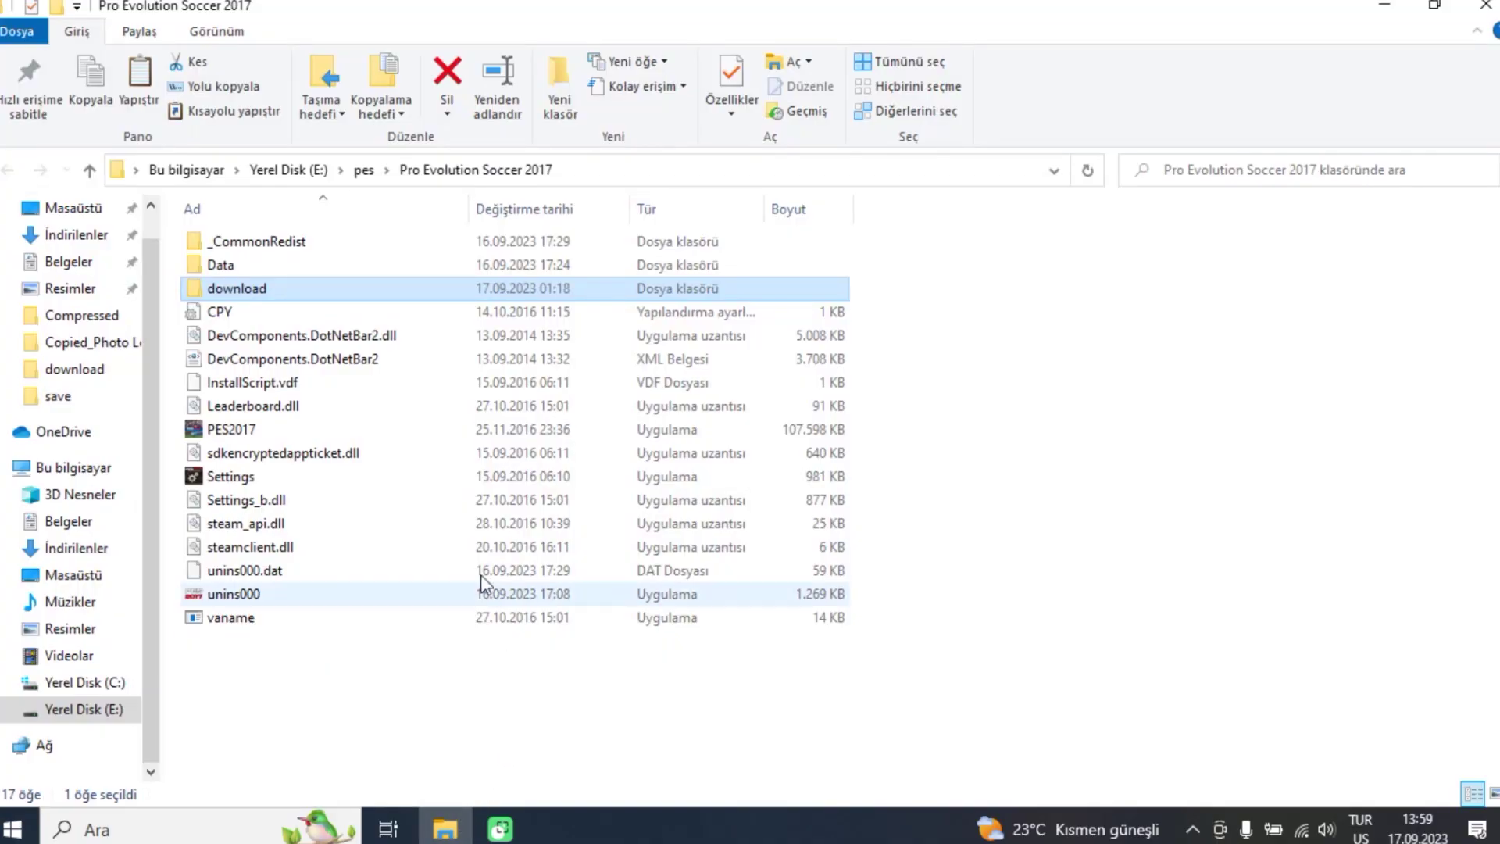
click(1484, 6)
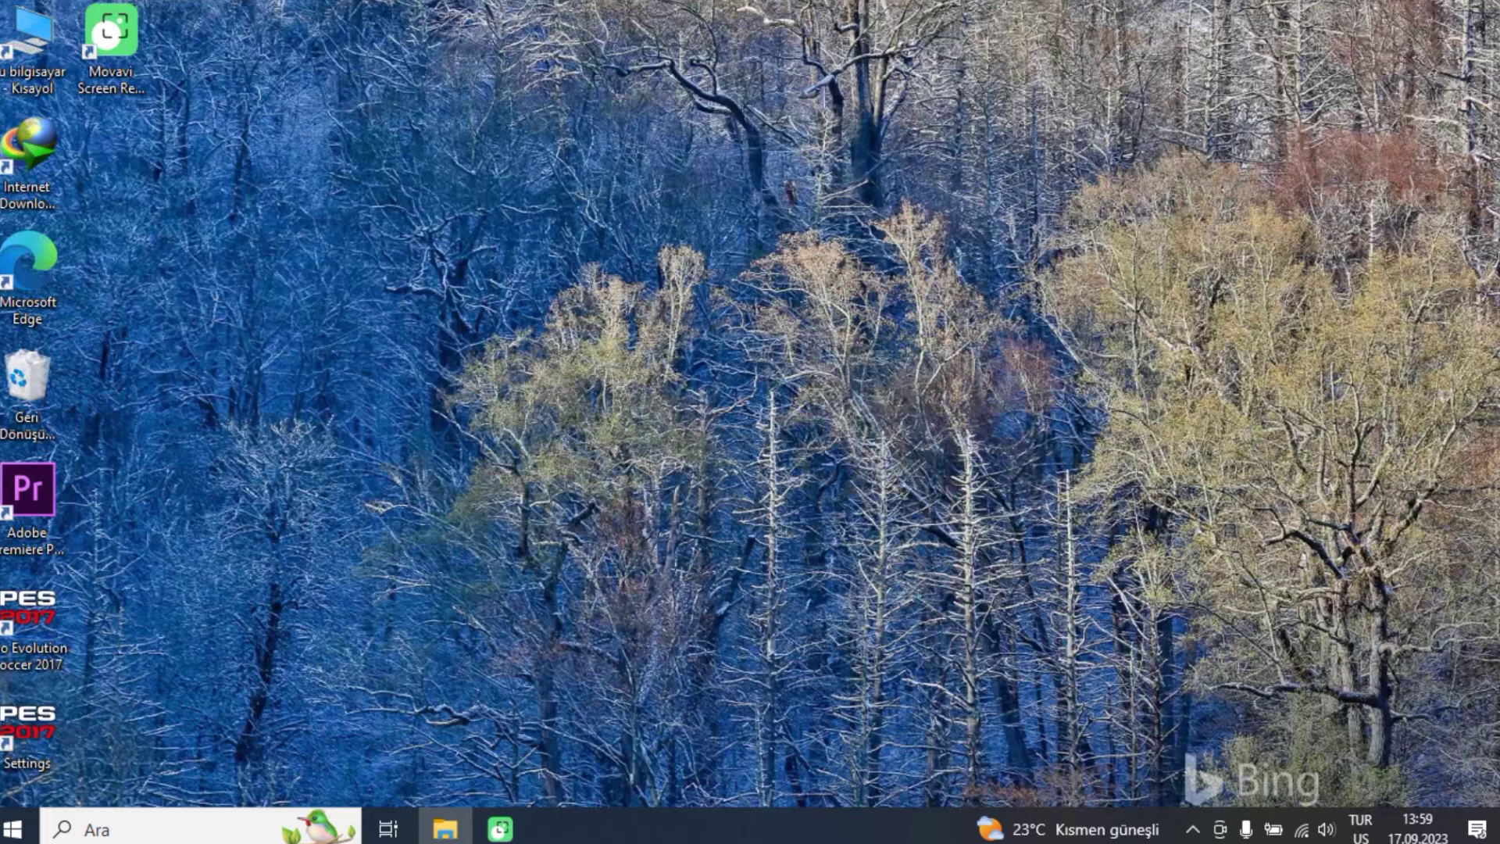
Step: Open the Pes 2017 T99 v14 Süper Lig Eklentisi folder inside the extracted Sper Lig yamasi folder in Downloads\Compressed
double_click(10, 59)
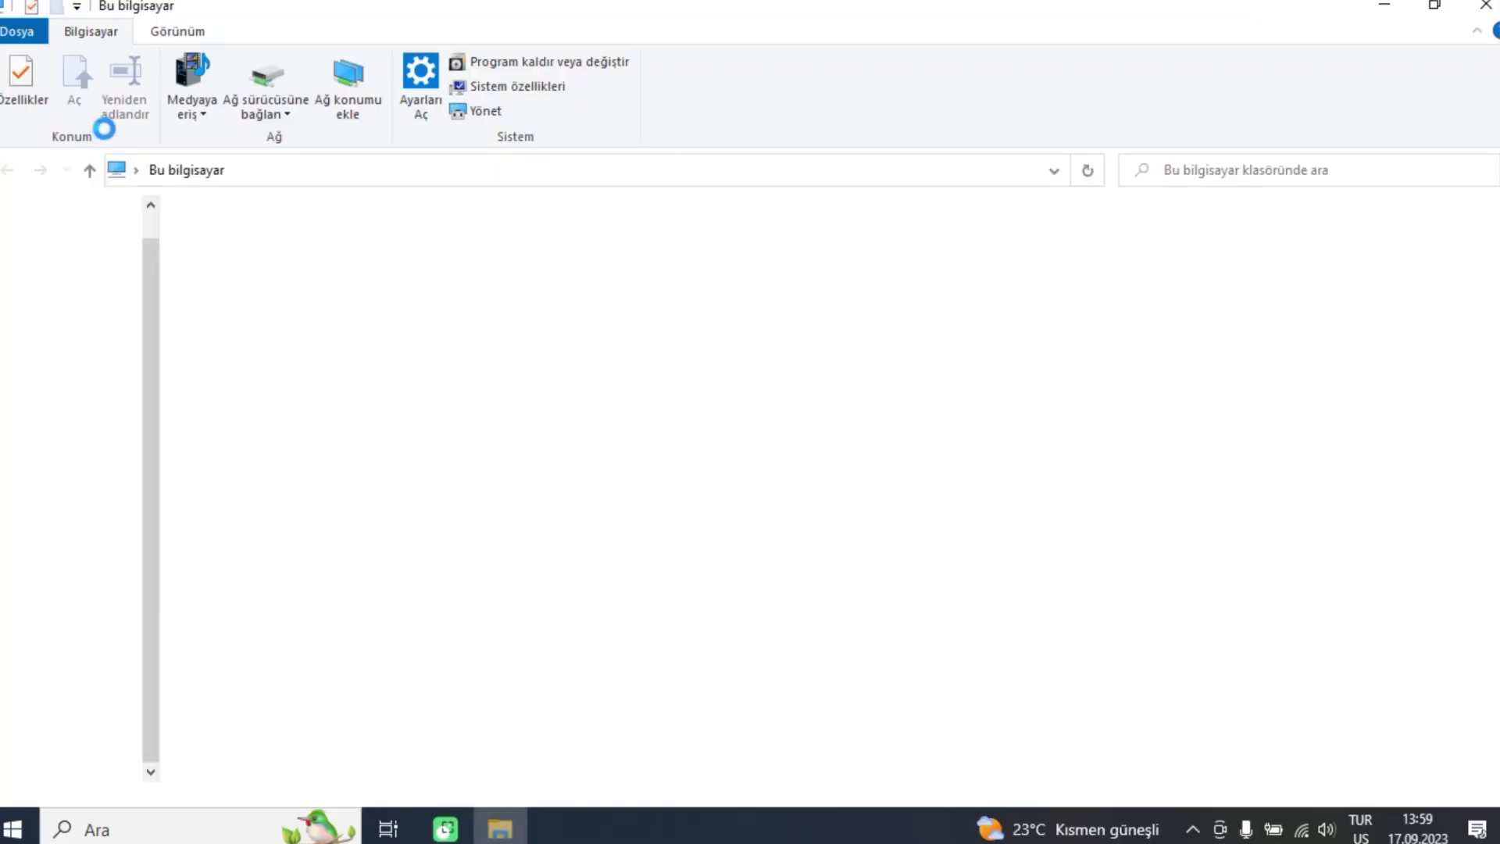
click(76, 242)
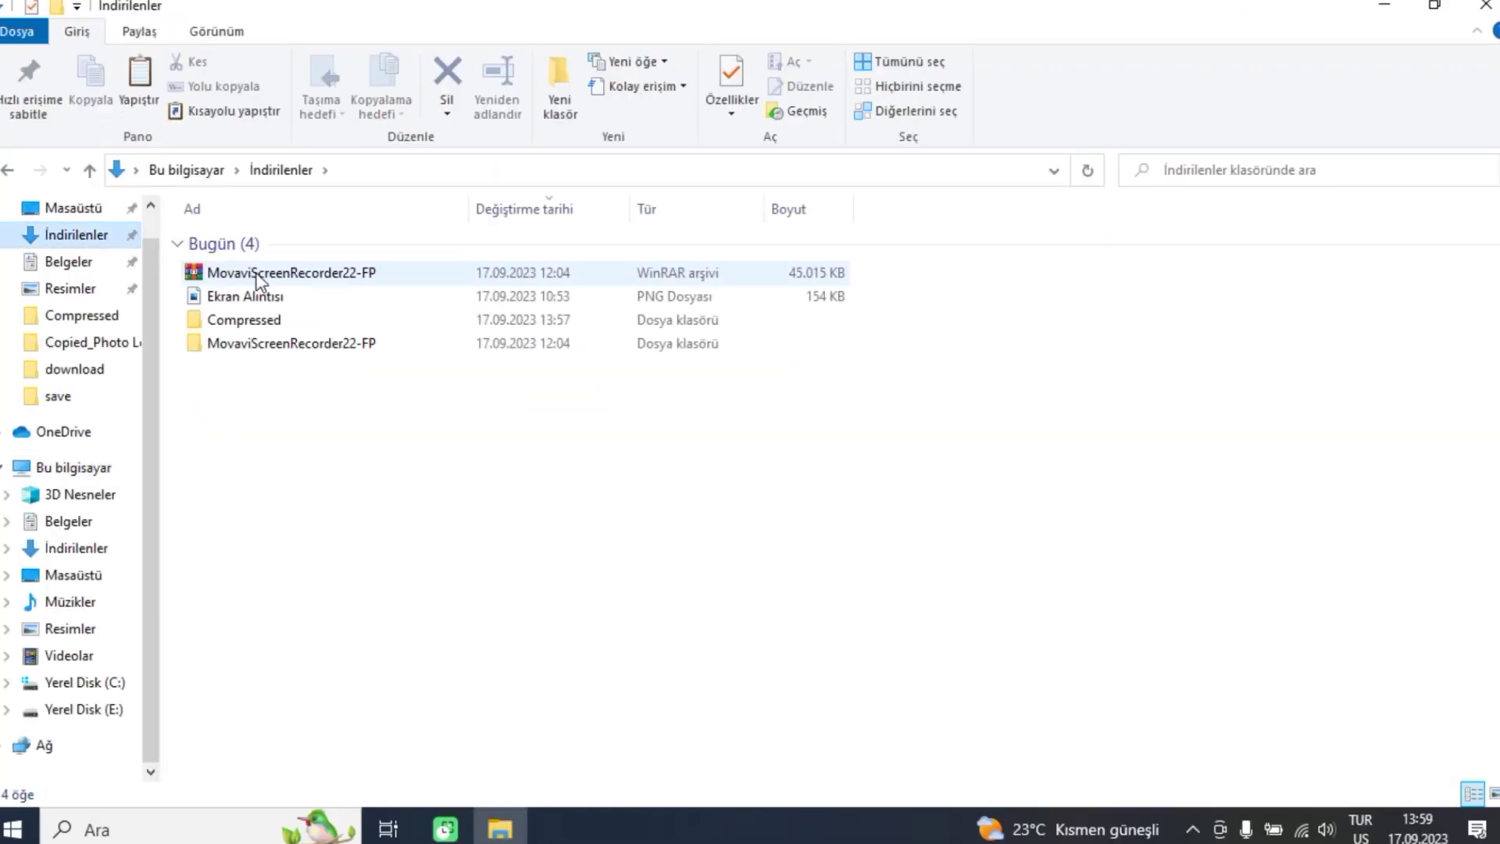
click(257, 325)
double_click(258, 325)
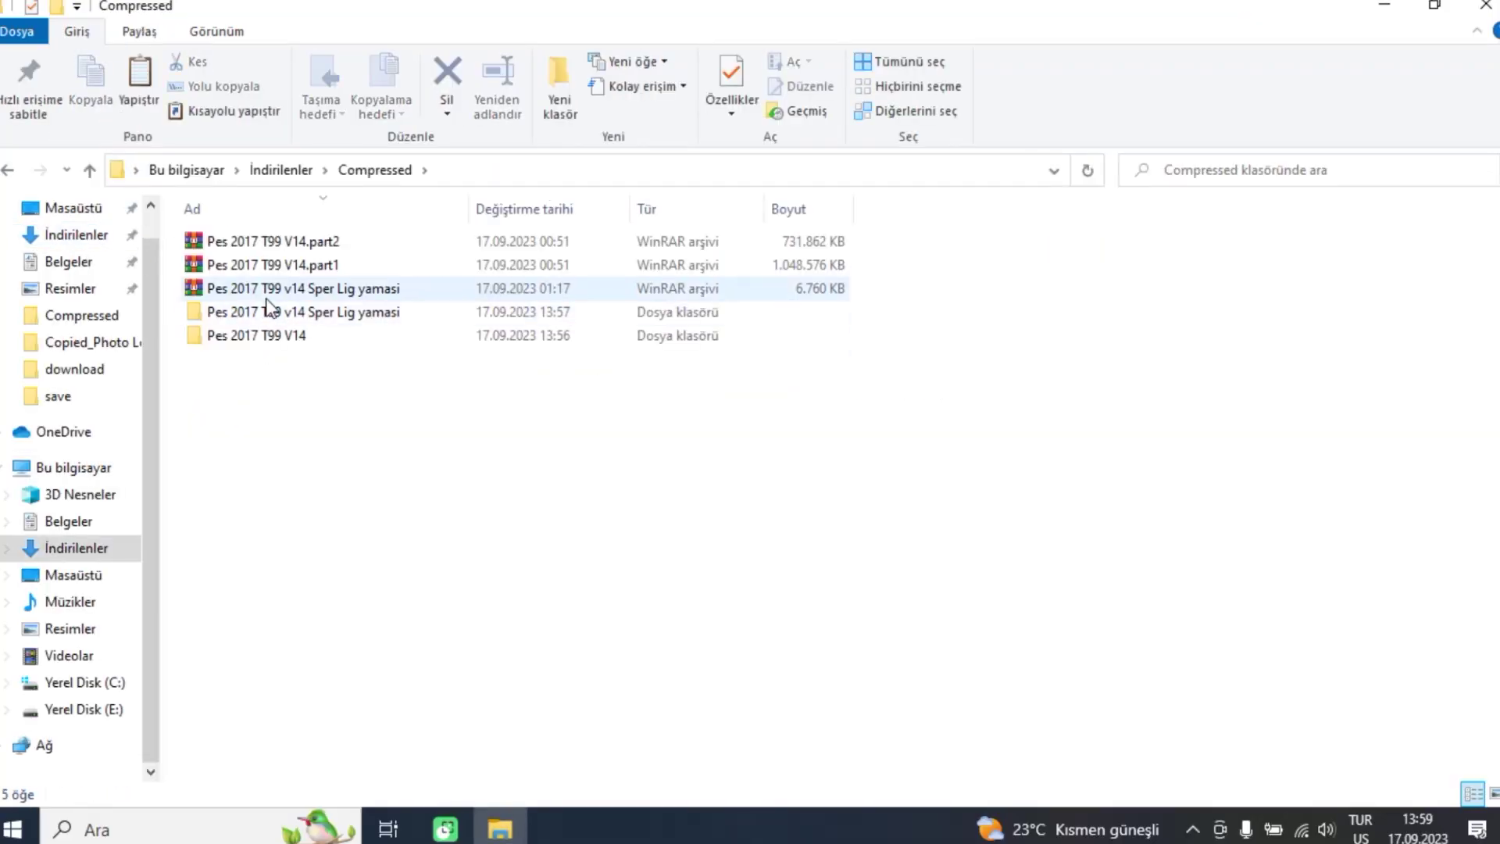
double_click(258, 319)
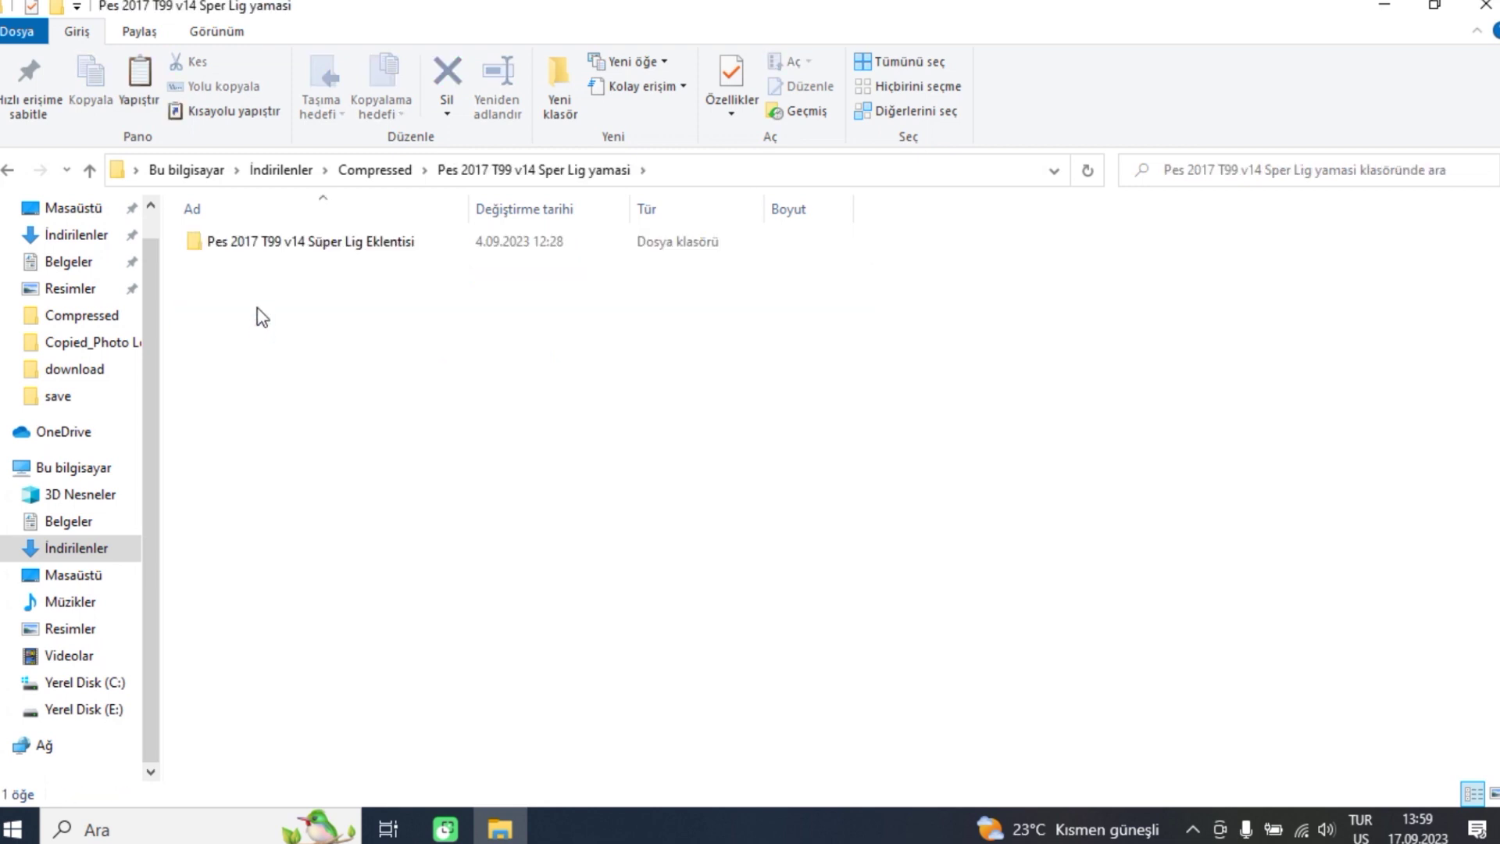
double_click(265, 250)
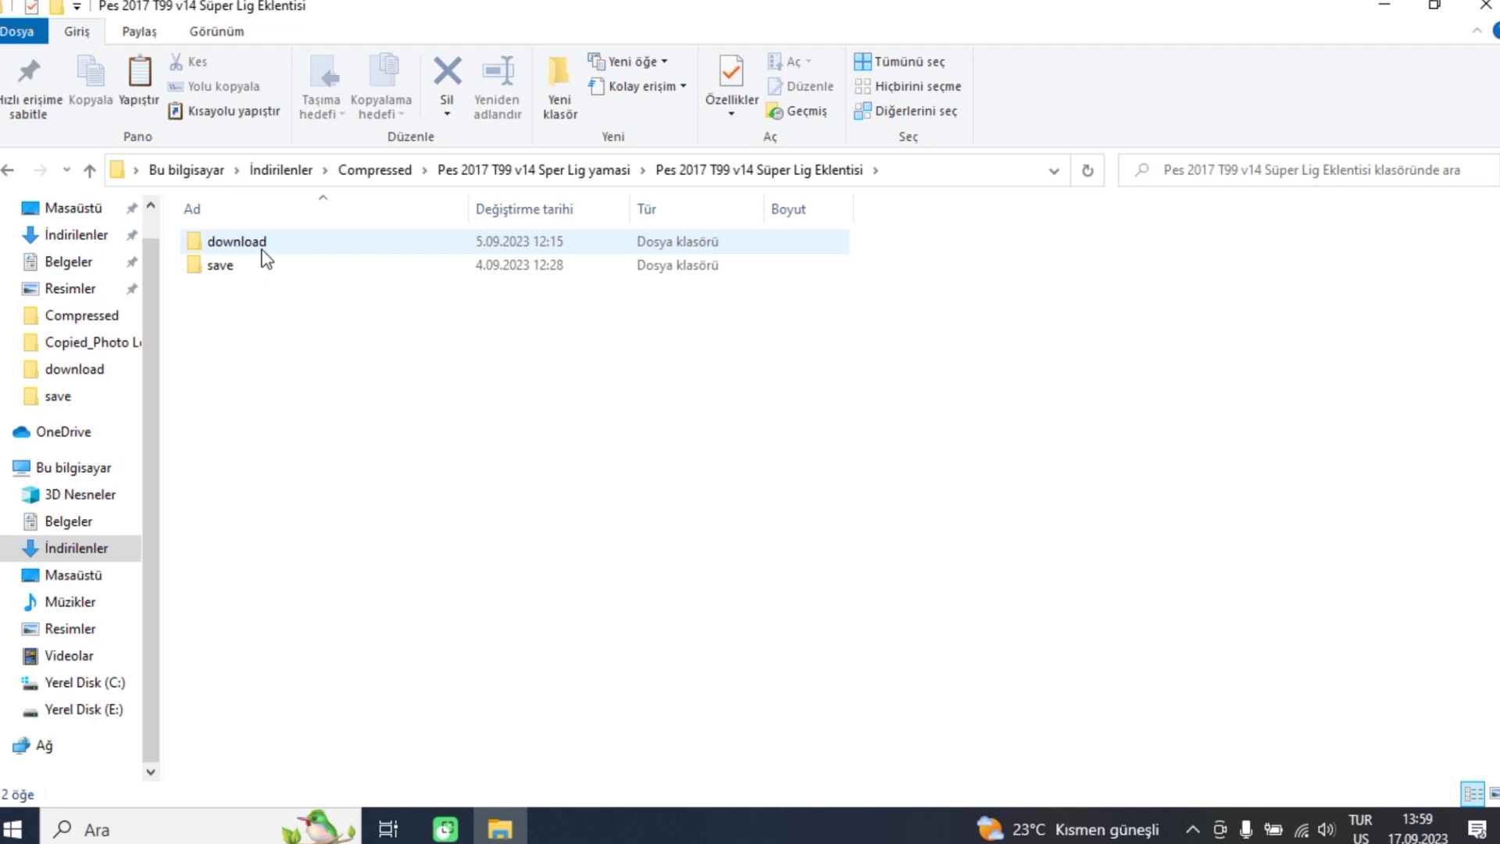
Step: Copy the 06t99v14_superlig.cpk file from the download folder of the Süper Lig add-on
click(264, 252)
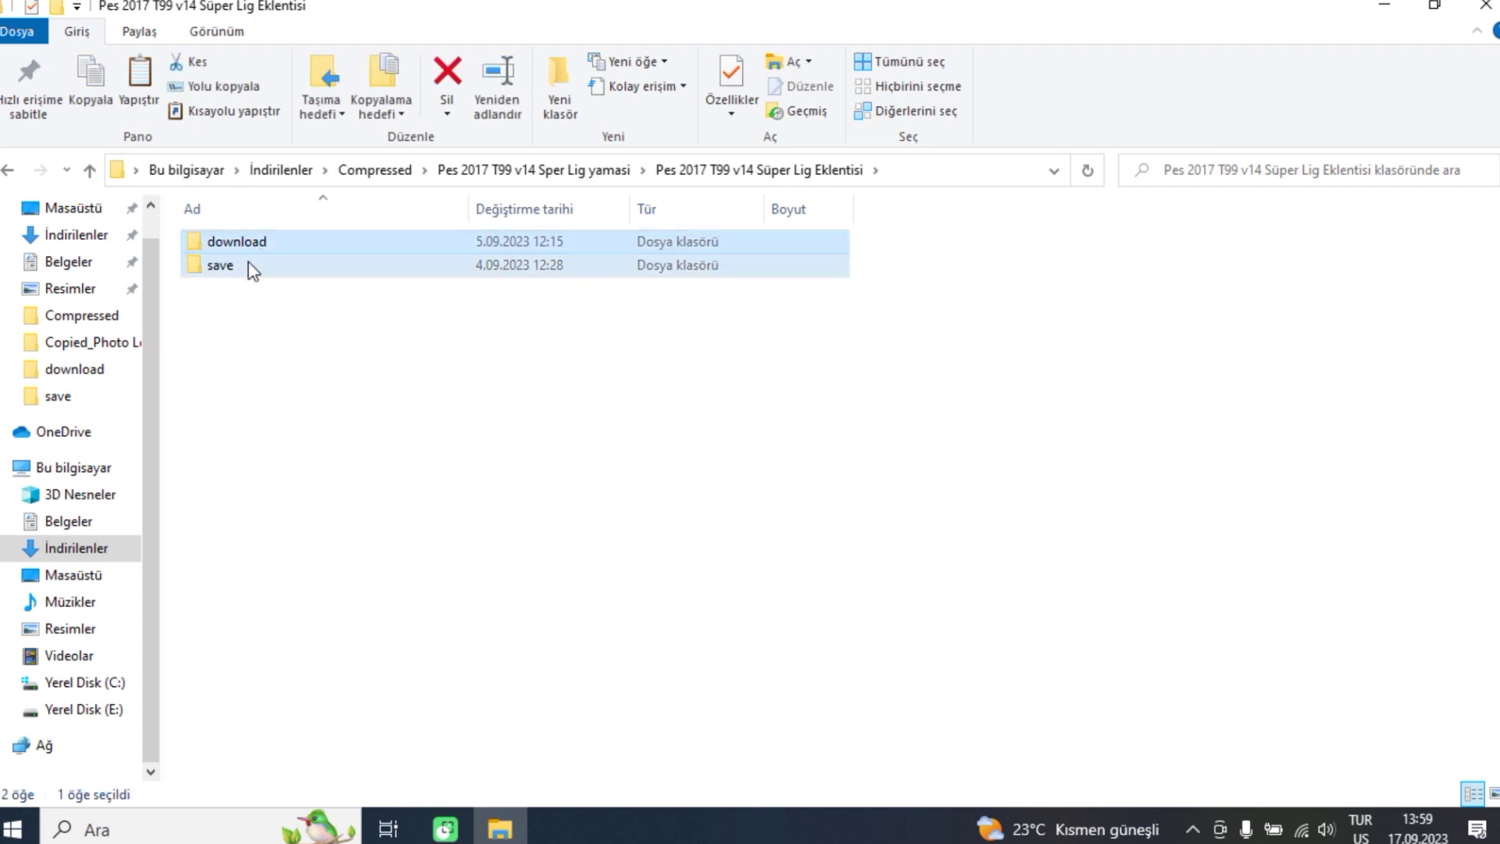
double_click(254, 250)
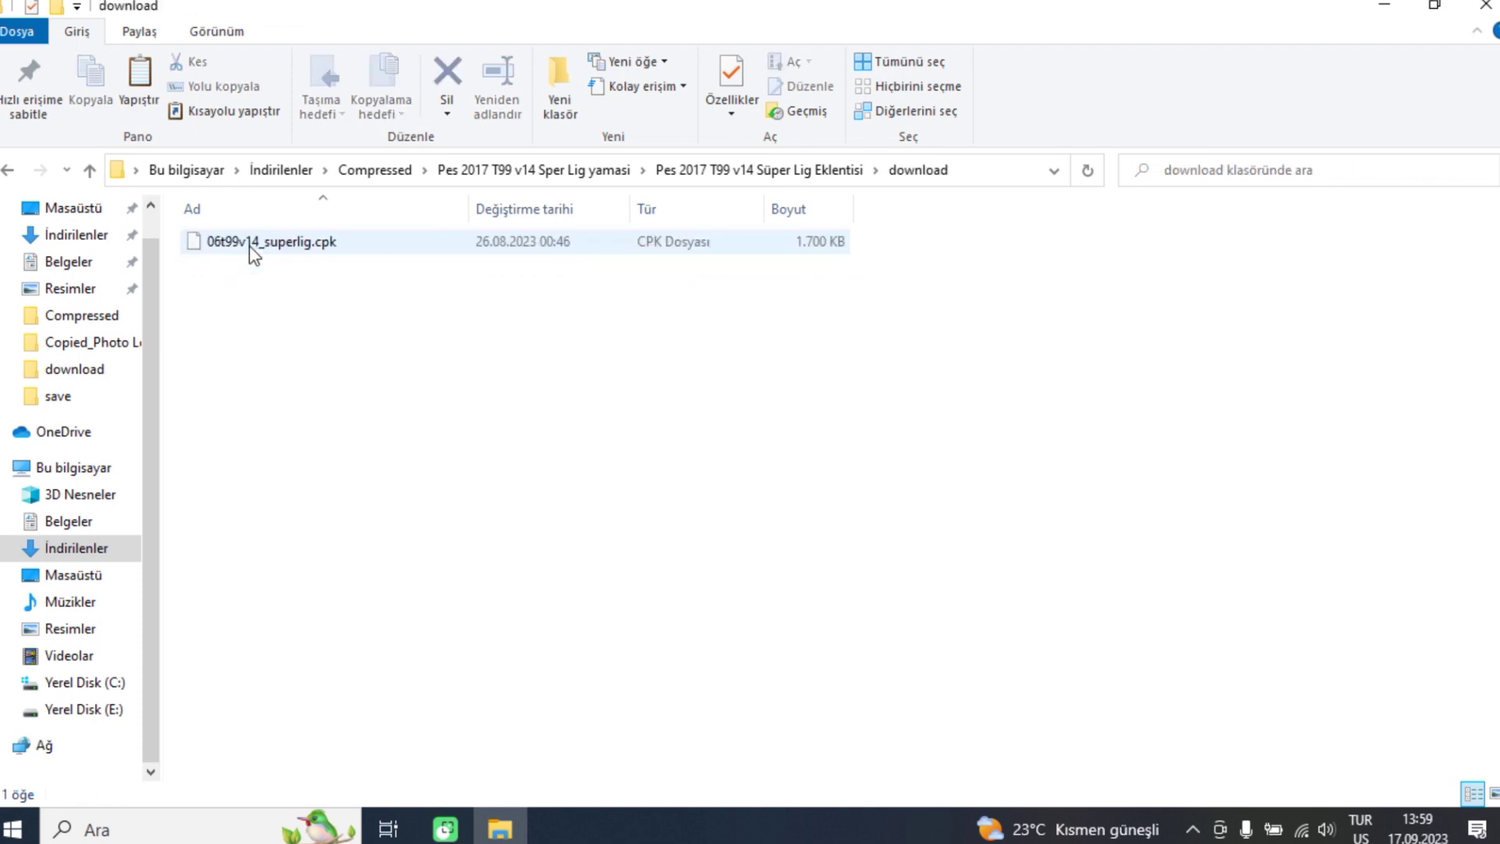
click(266, 252)
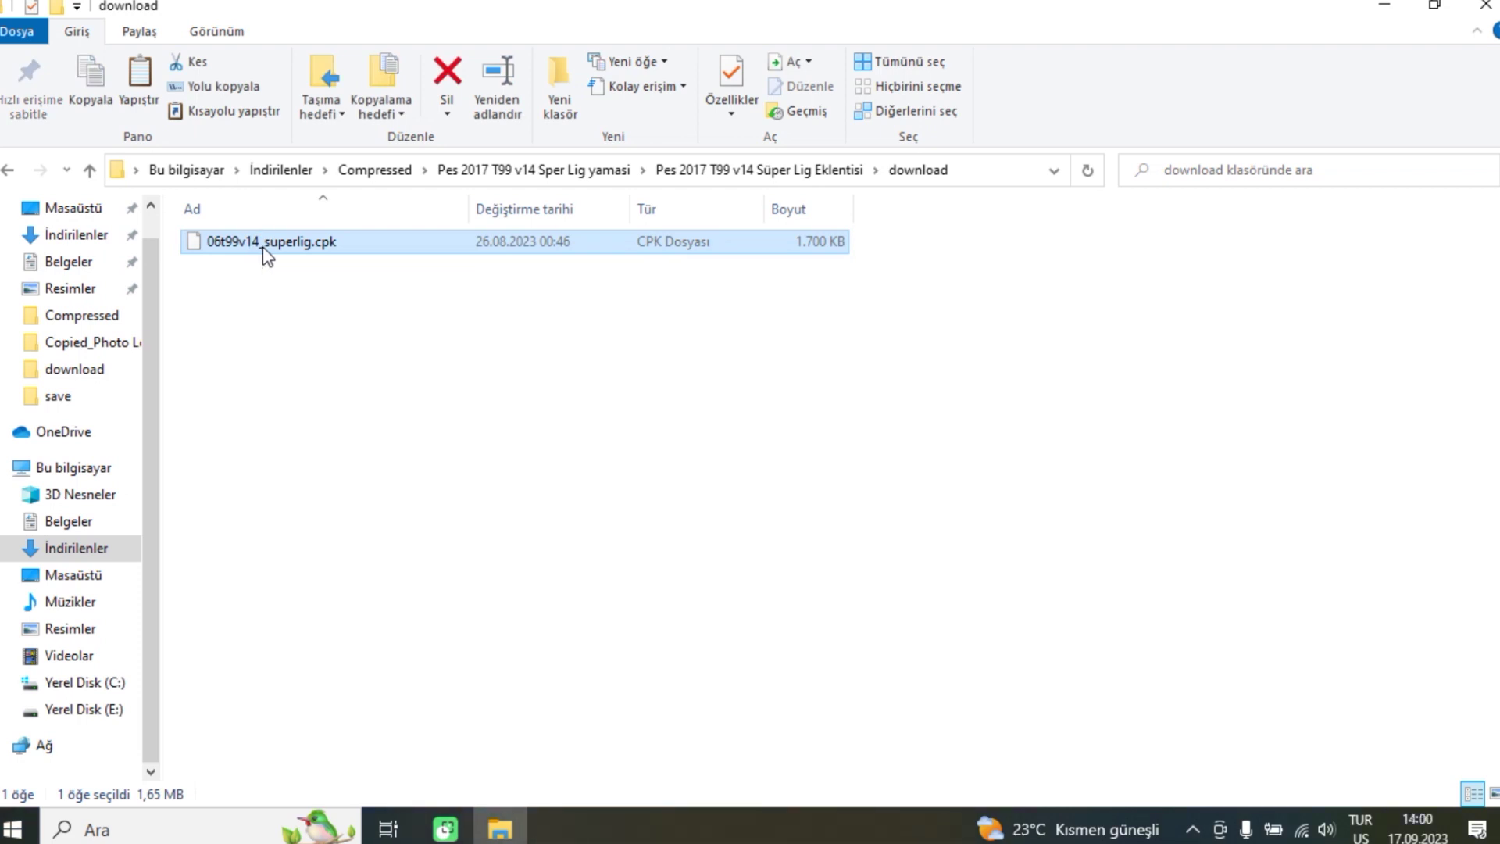
right_click(262, 246)
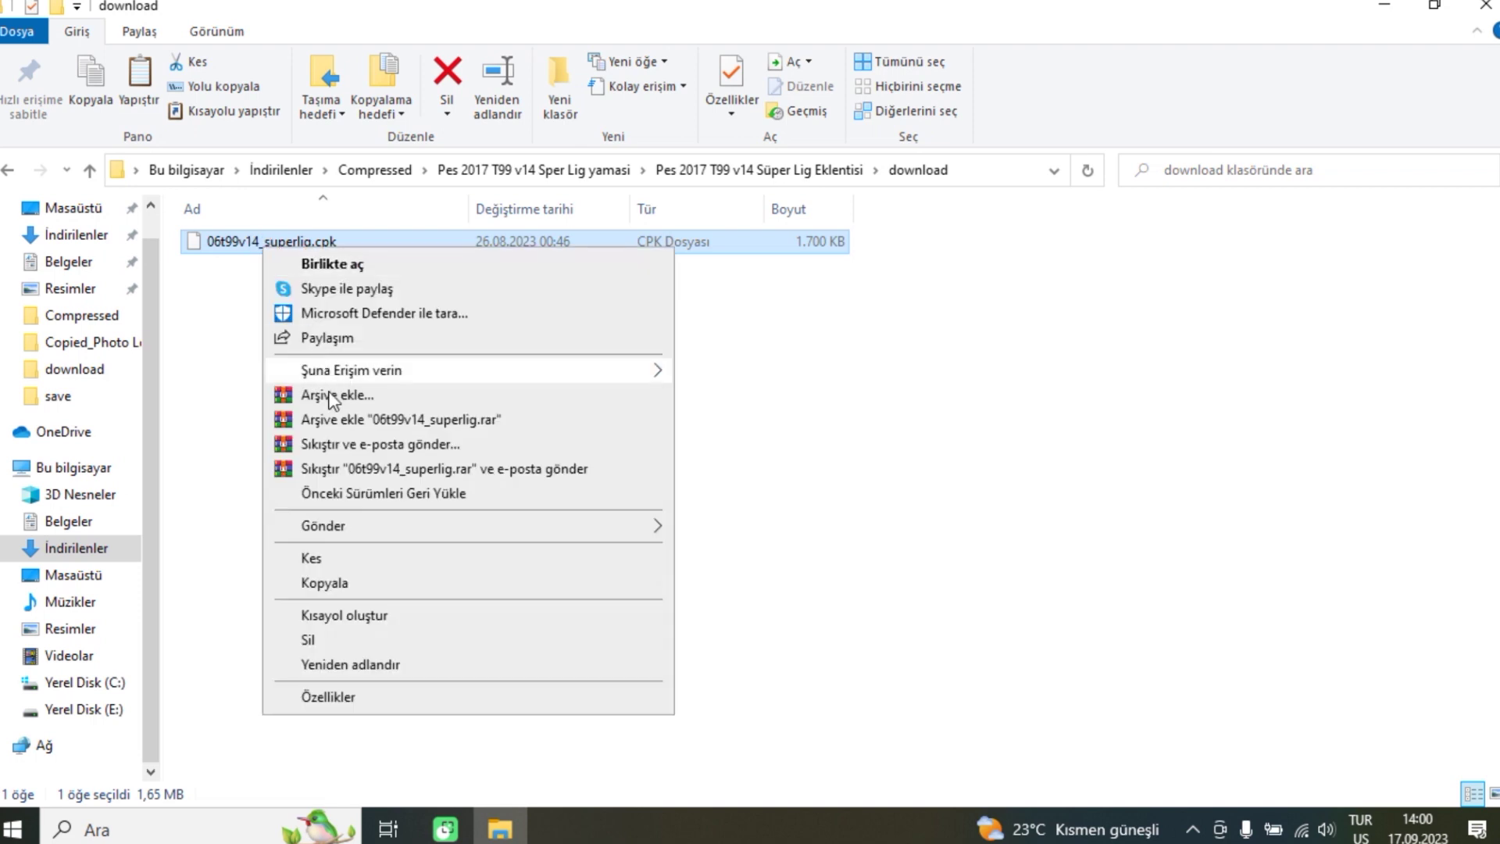
click(330, 580)
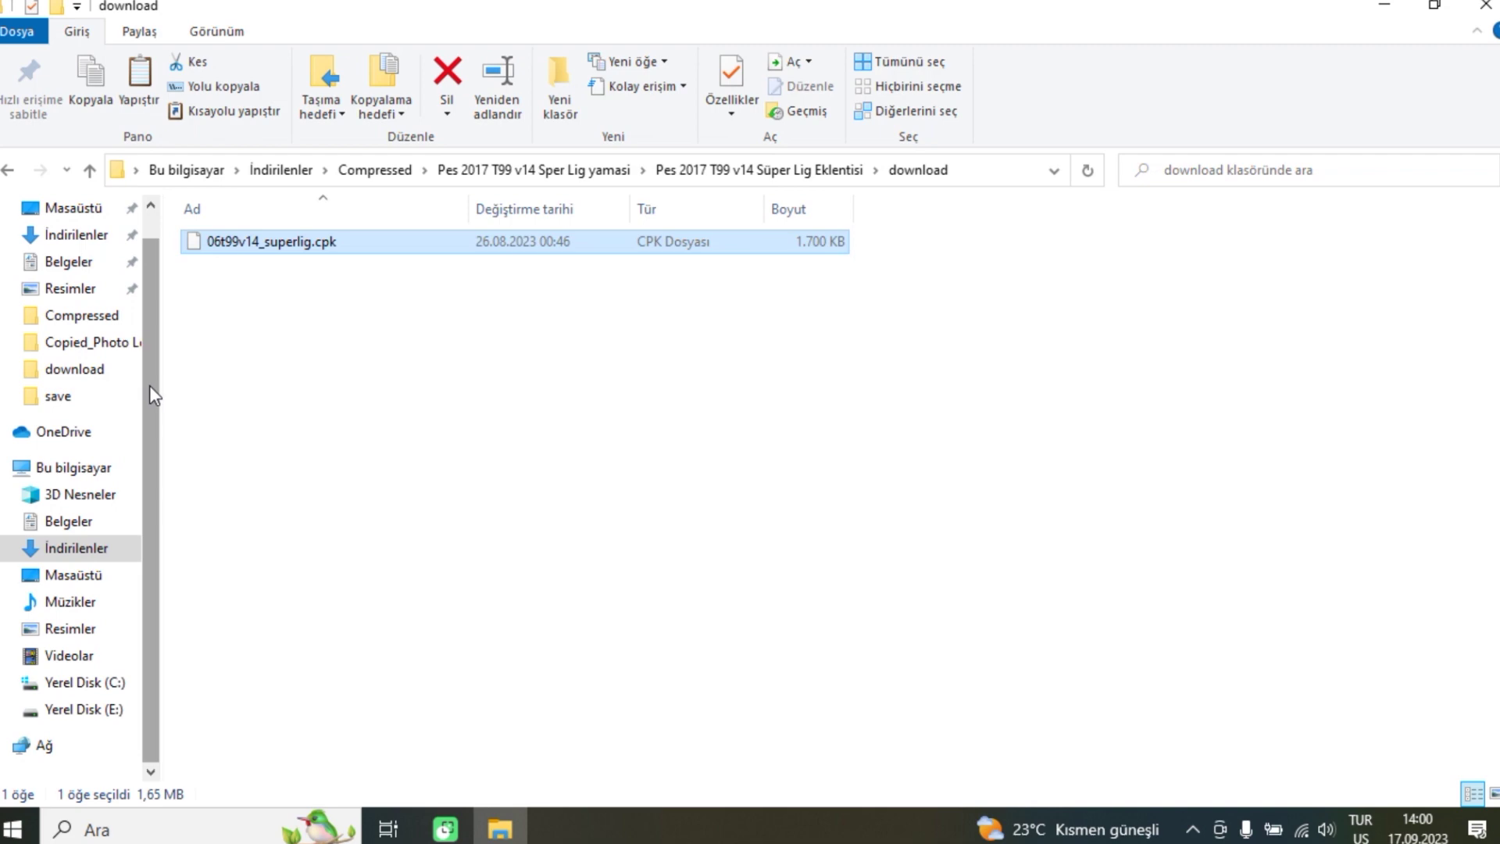
Step: Paste 06t99v14_superlig.cpk into the download folder of the Pro Evolution Soccer 2017 installation, reached from its desktop shortcut, replacing the existing file
scroll(154, 371, up, 1)
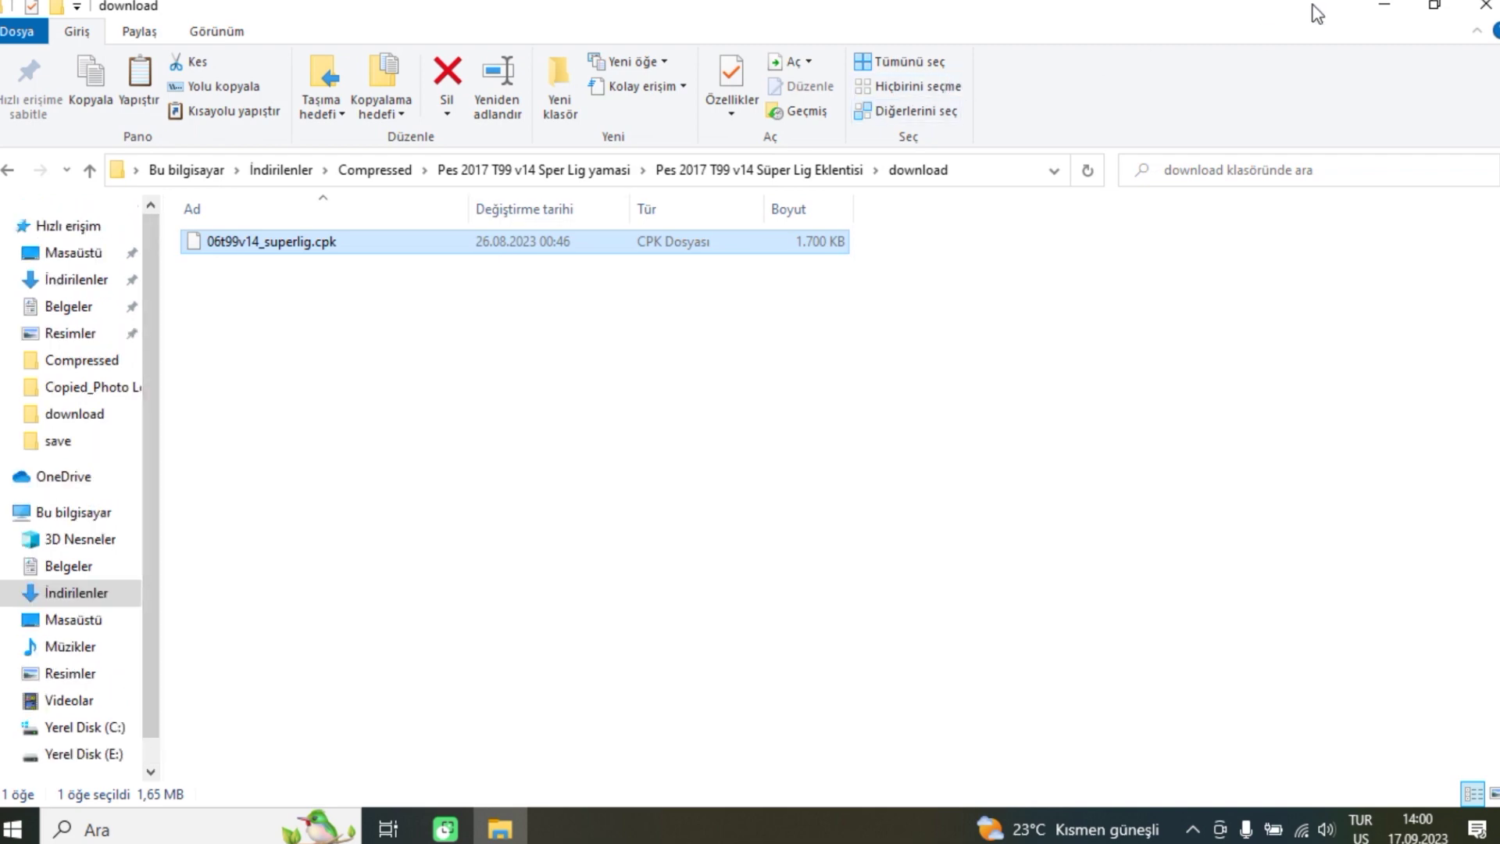
click(1384, 6)
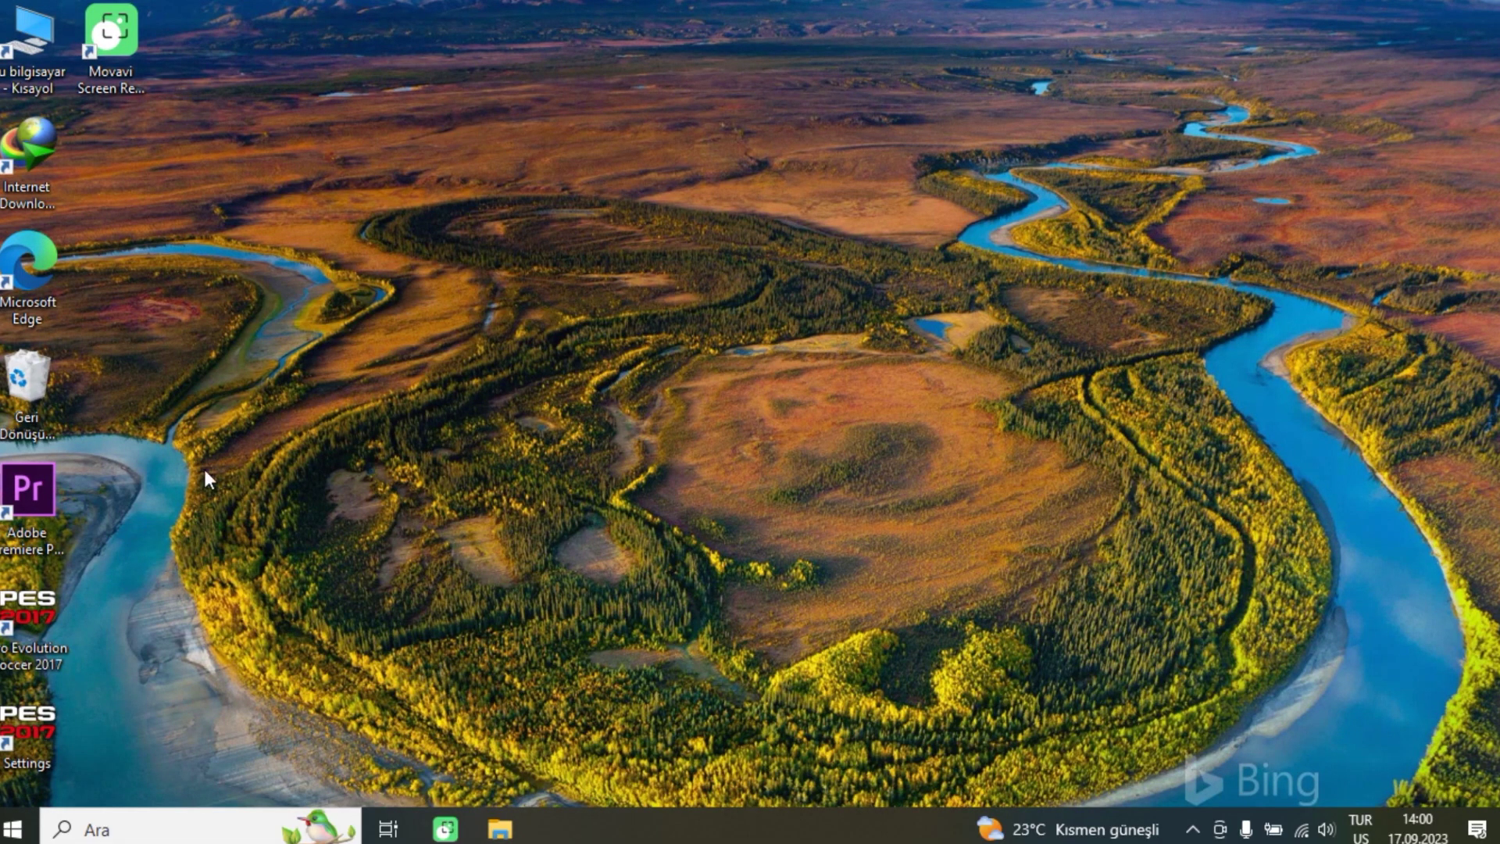
right_click(35, 610)
click(147, 90)
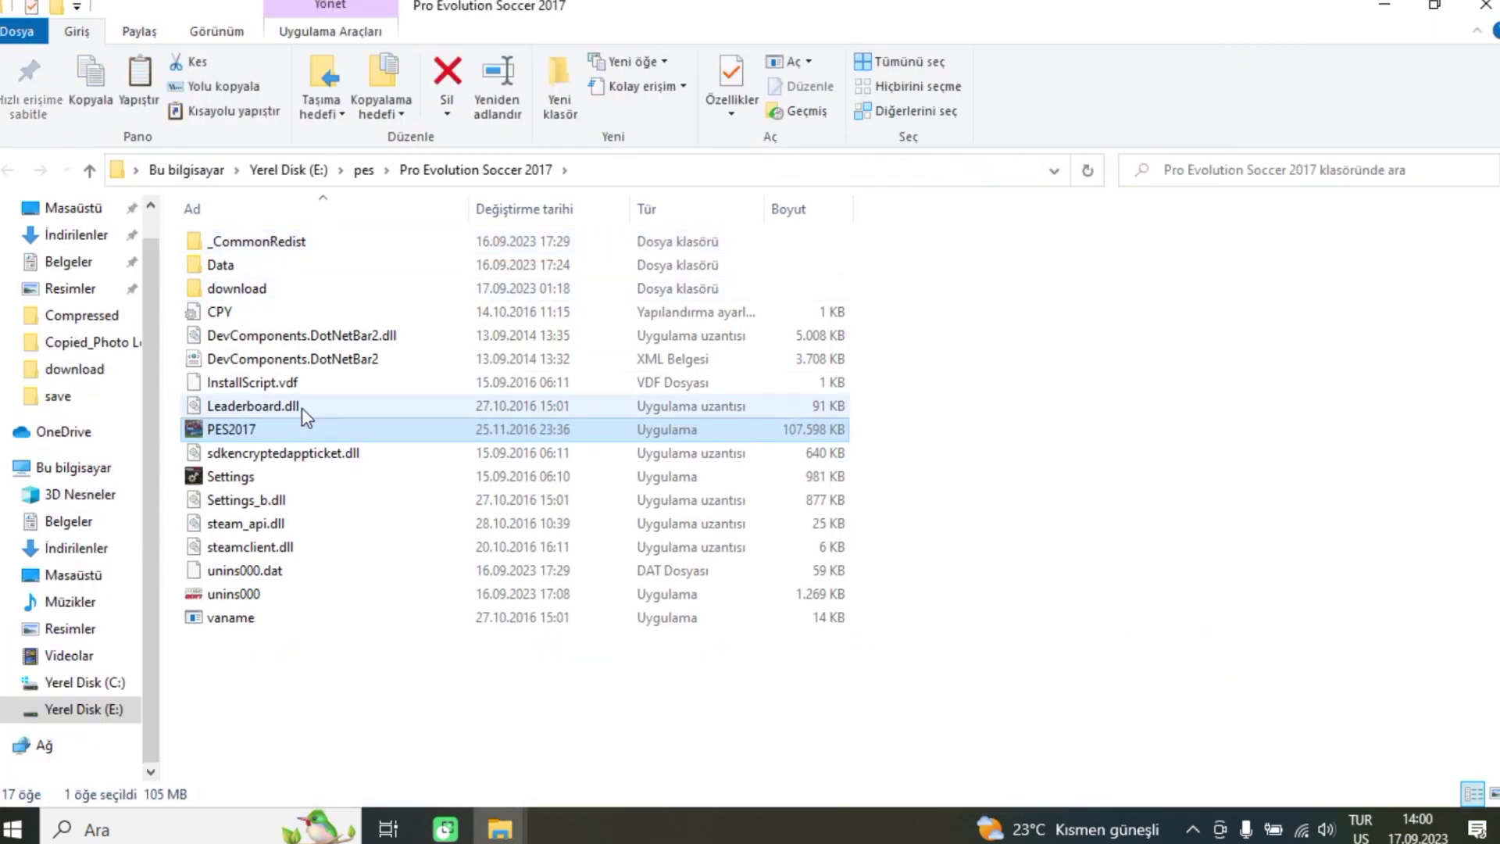
double_click(295, 290)
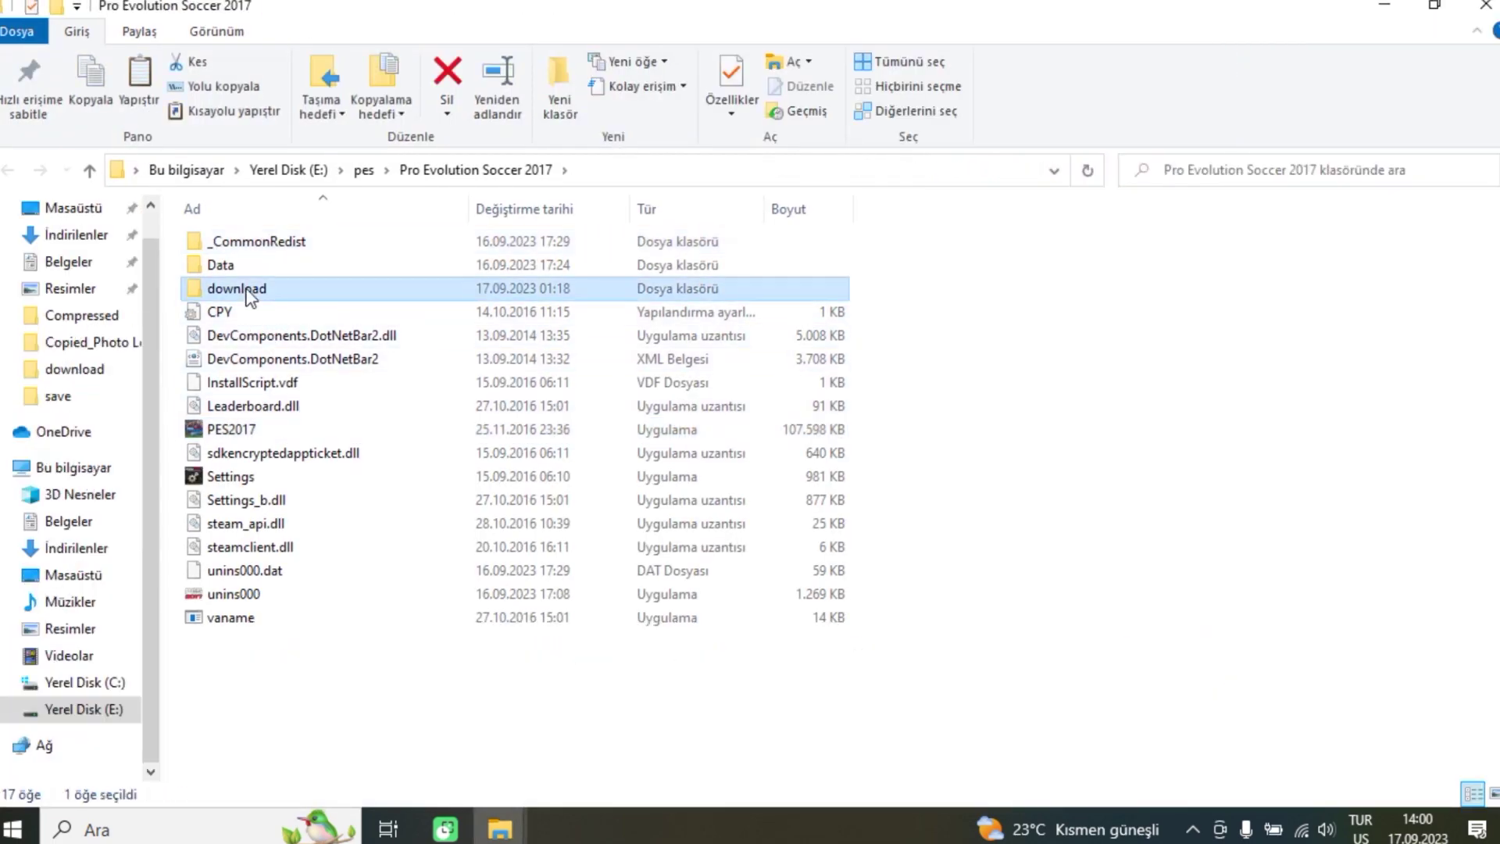
right_click(316, 670)
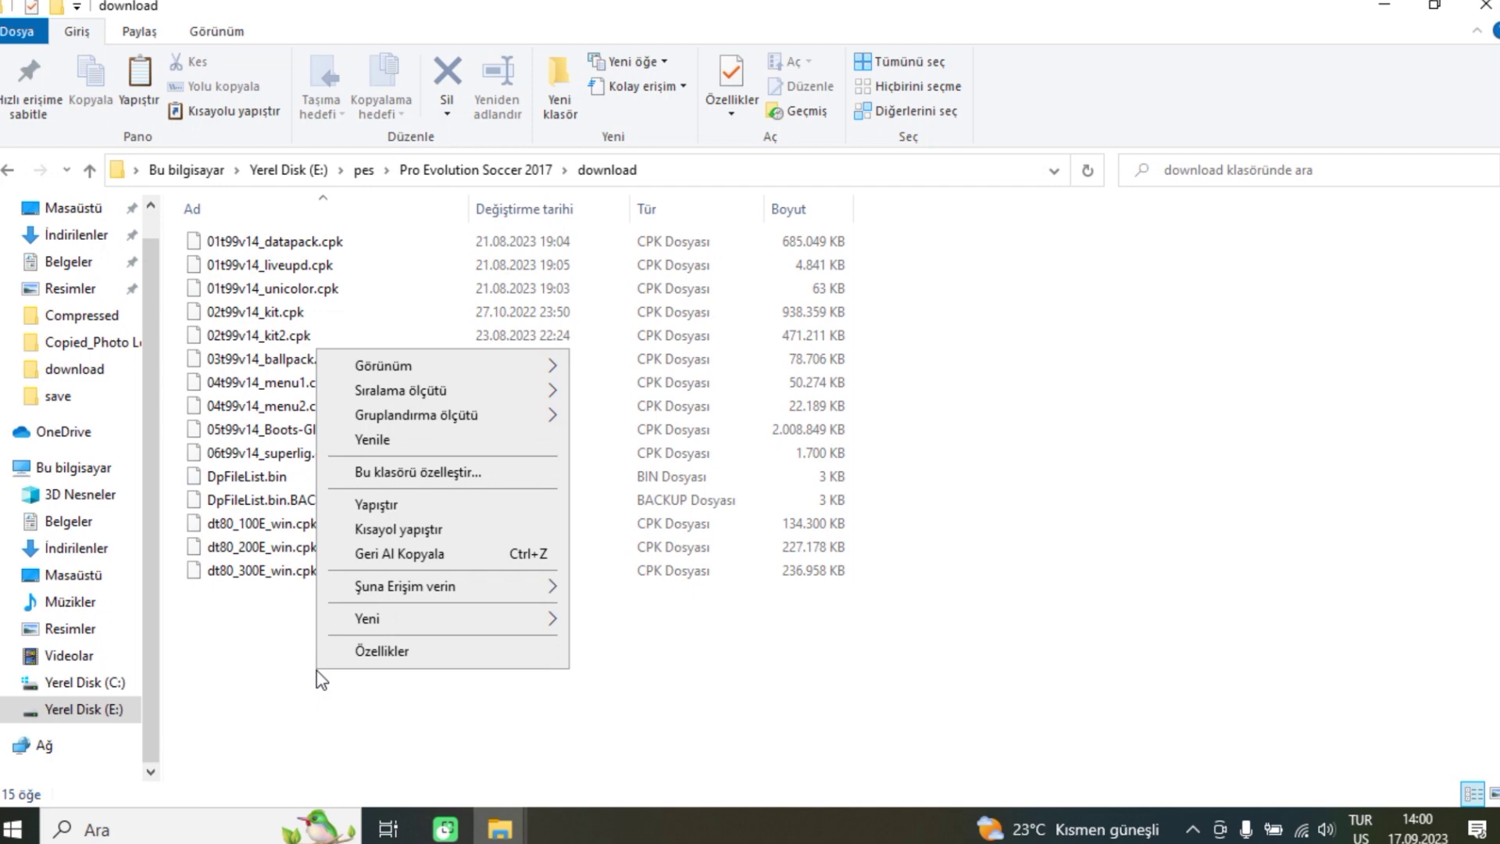
click(375, 504)
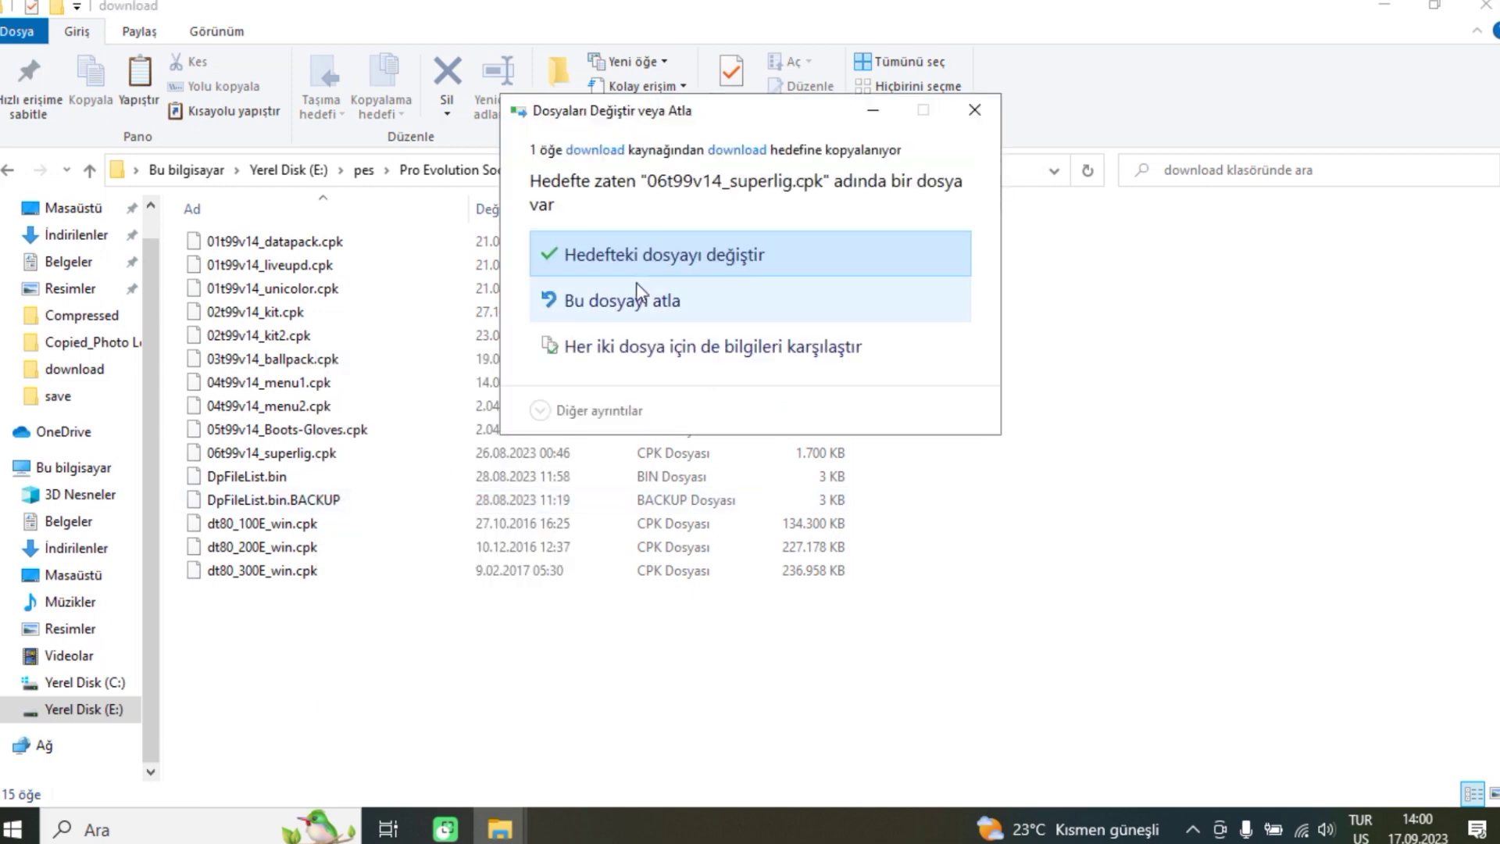
click(639, 272)
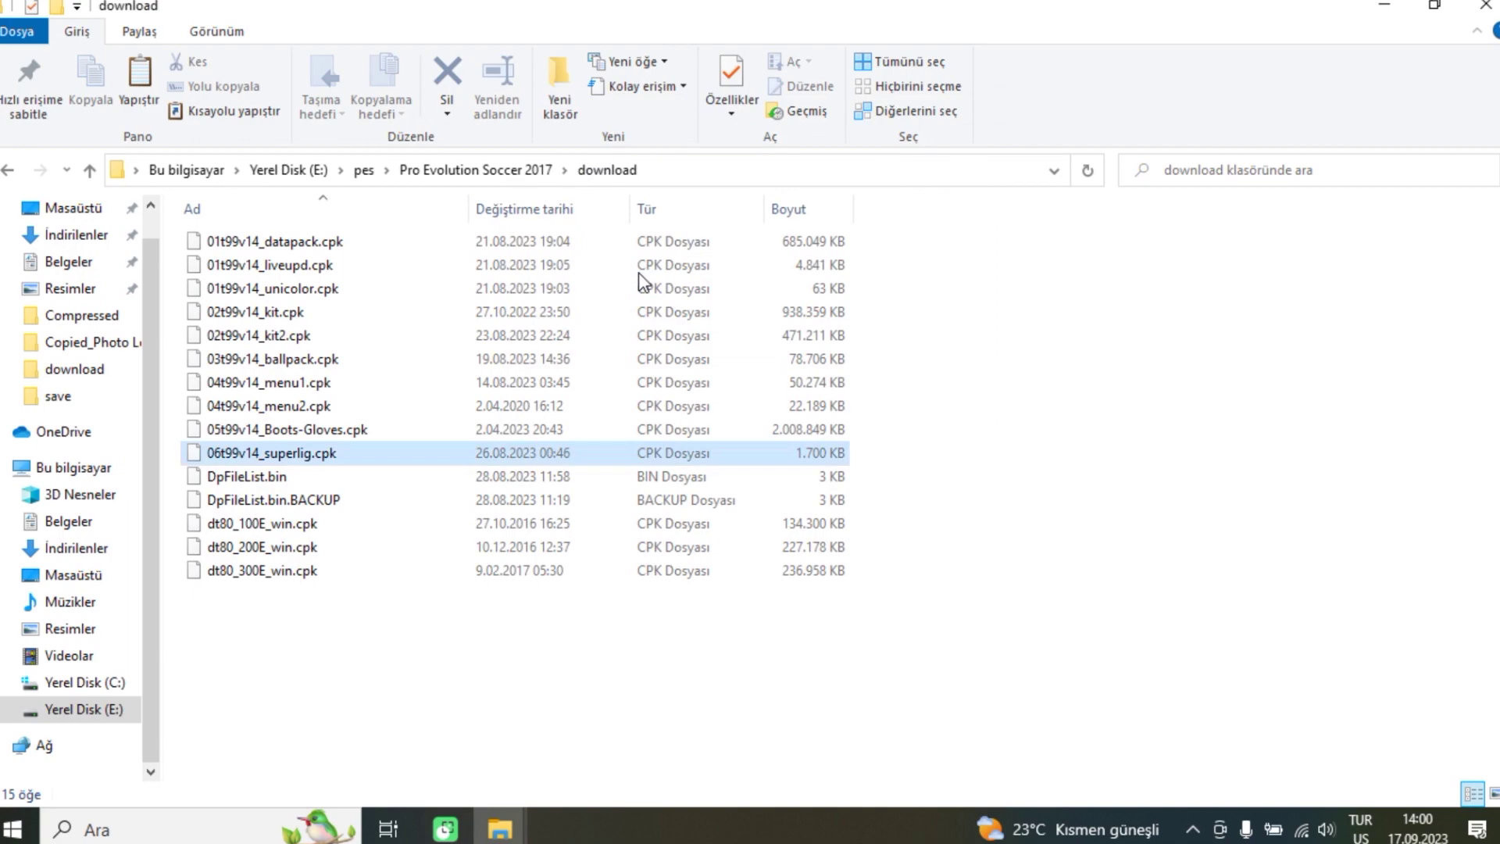
Step: Copy the EDIT00000000 file from the save folder of the extracted Süper Lig add-on in Downloads\Compressed
click(1485, 6)
double_click(24, 54)
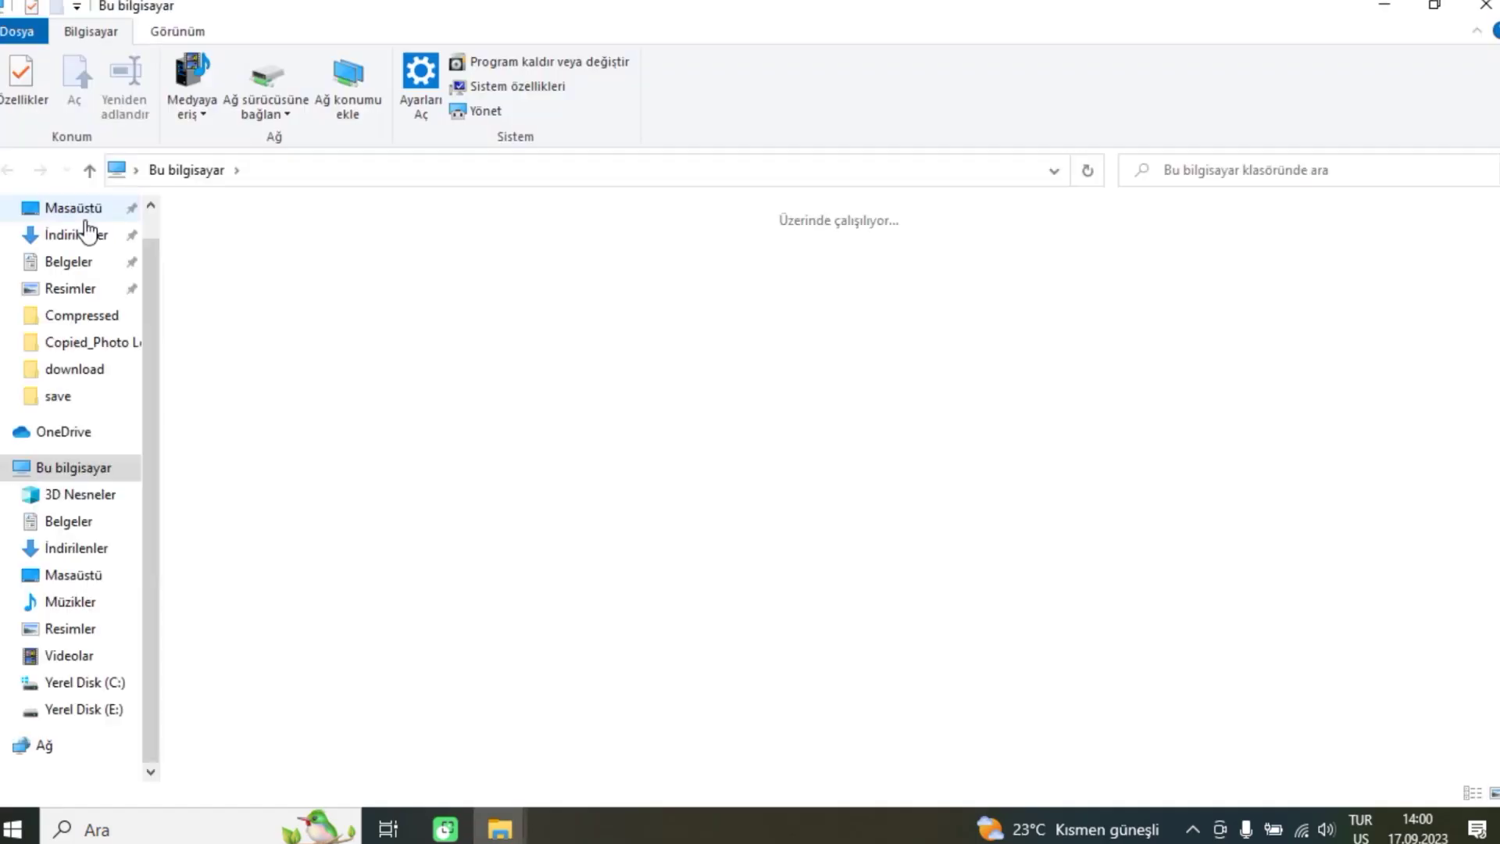
click(76, 234)
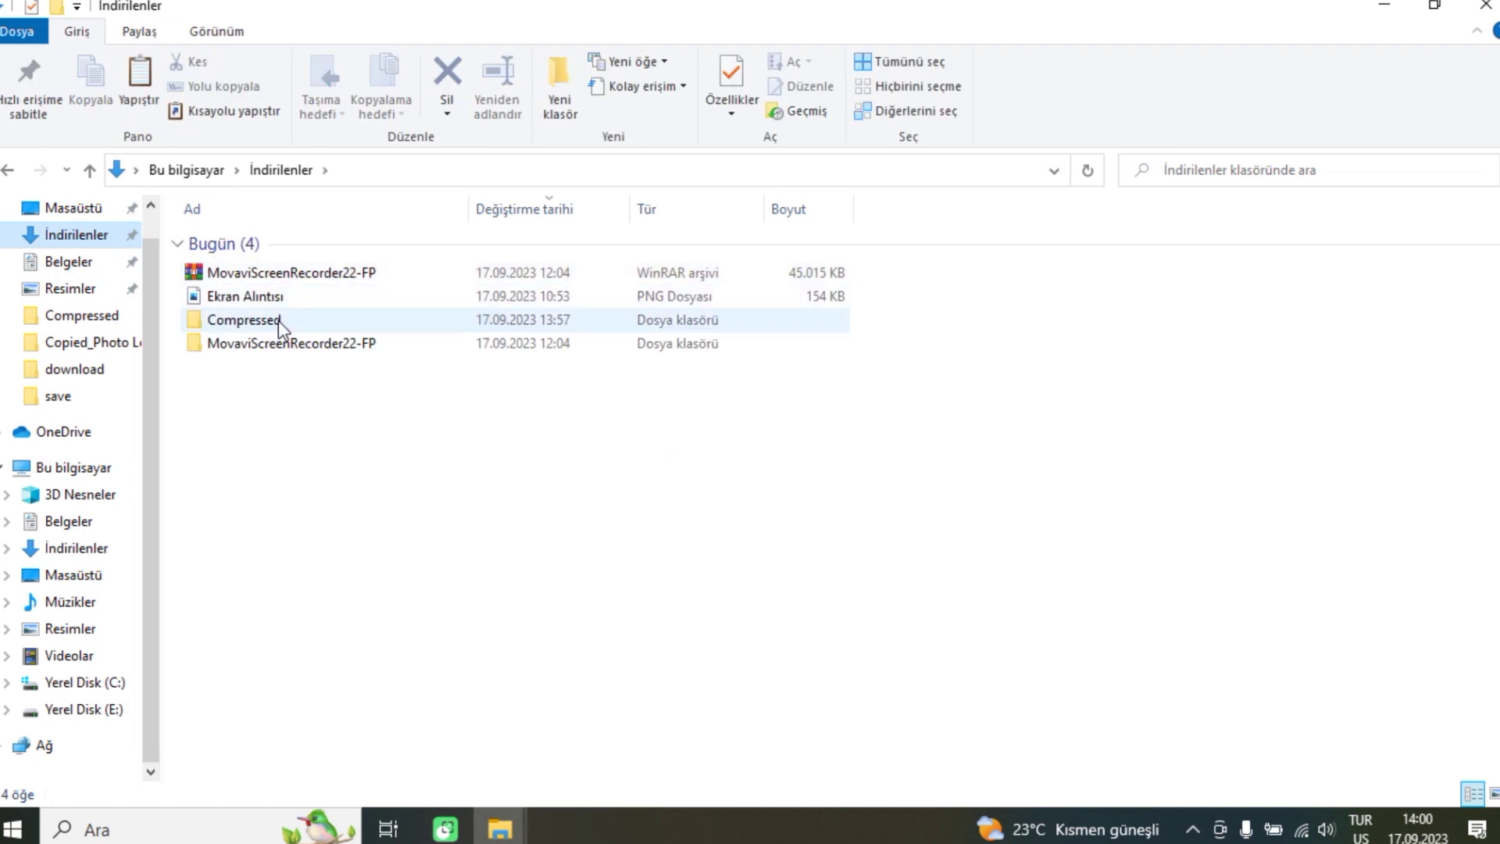
double_click(279, 321)
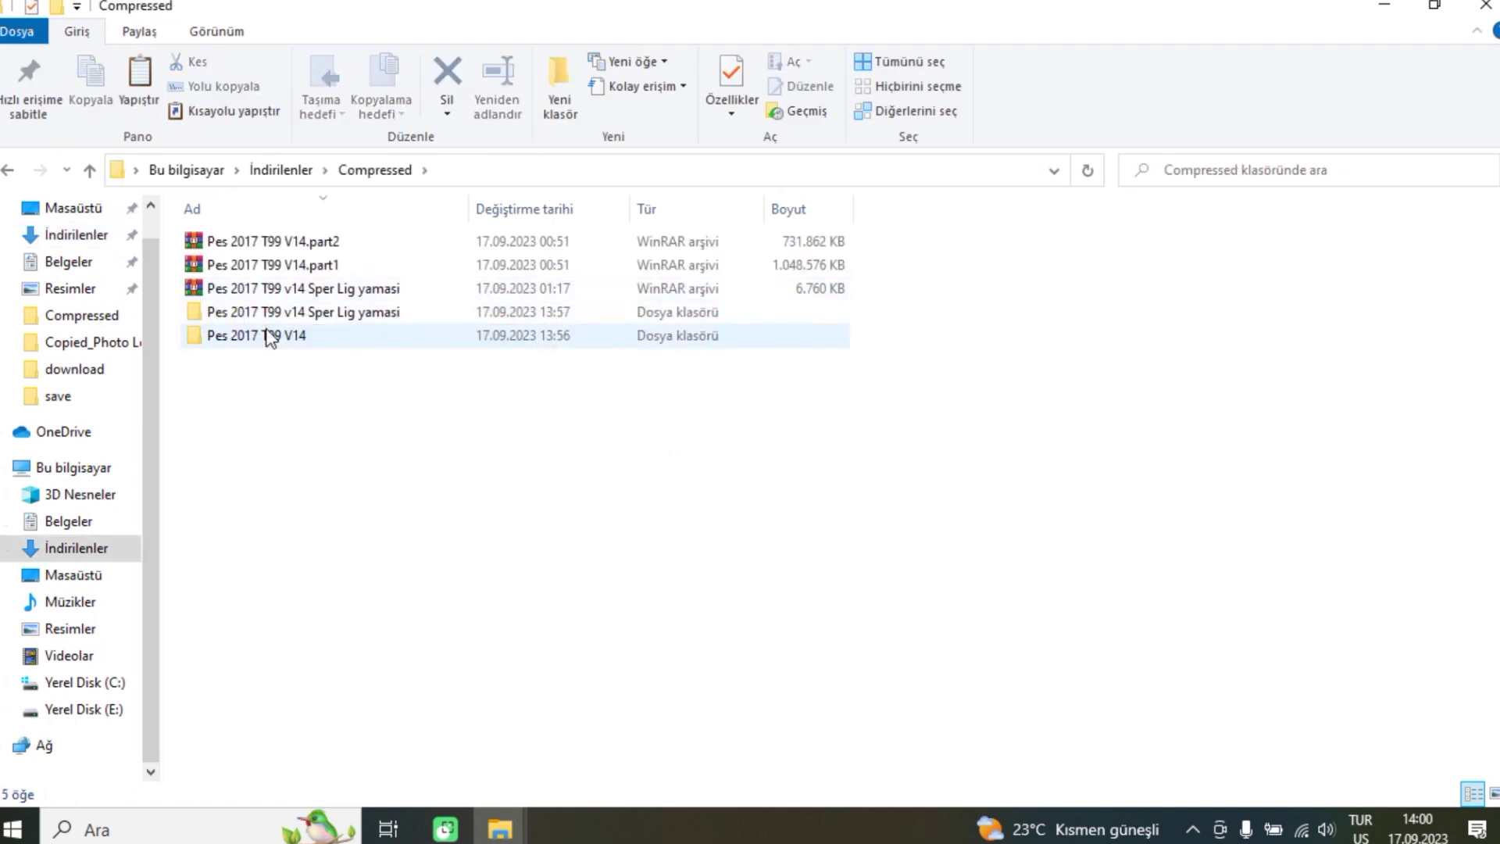
double_click(265, 313)
double_click(299, 249)
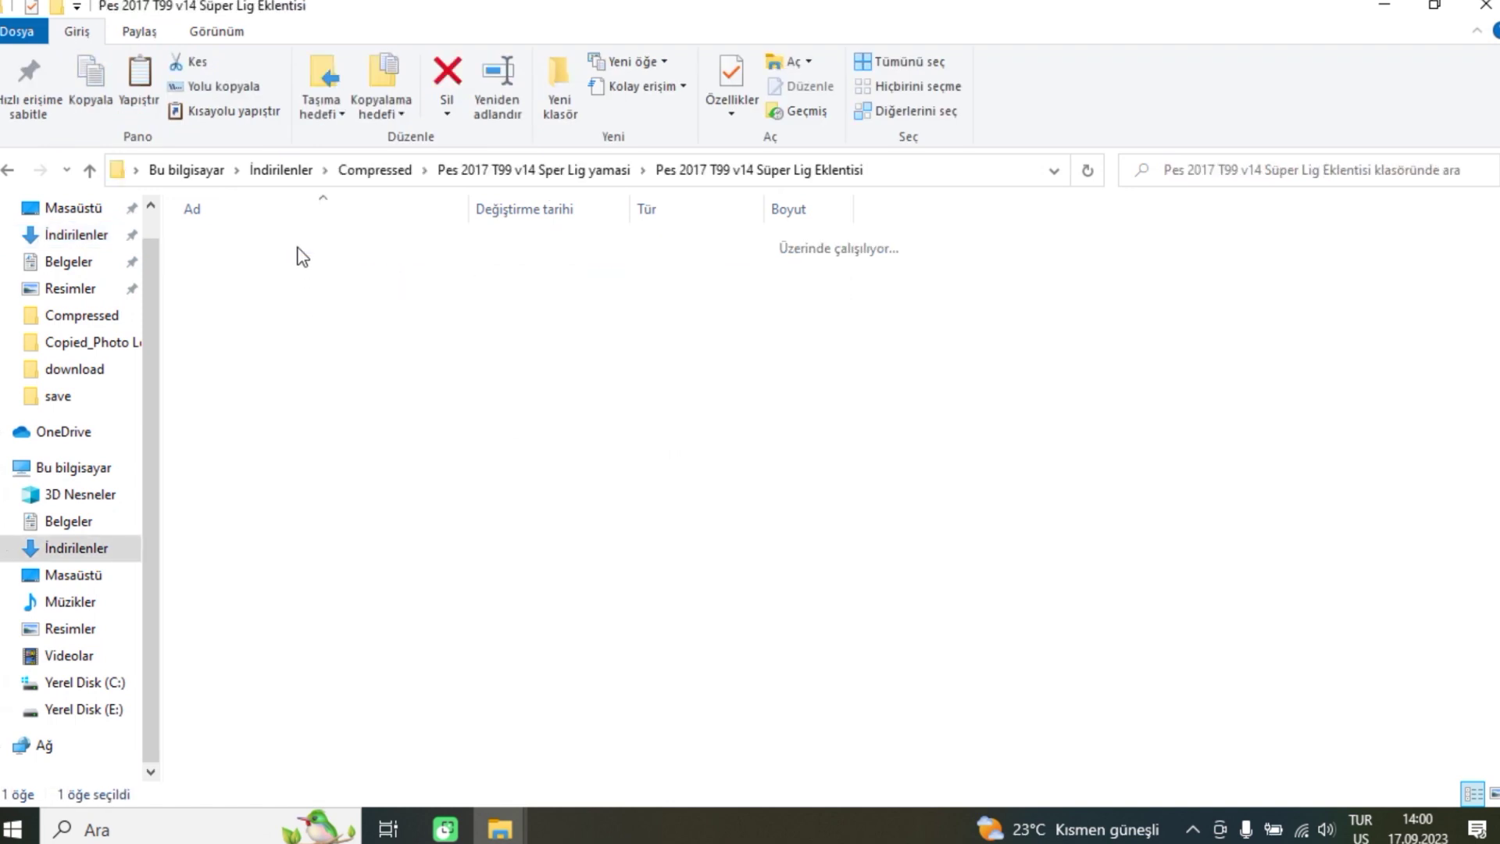
double_click(270, 265)
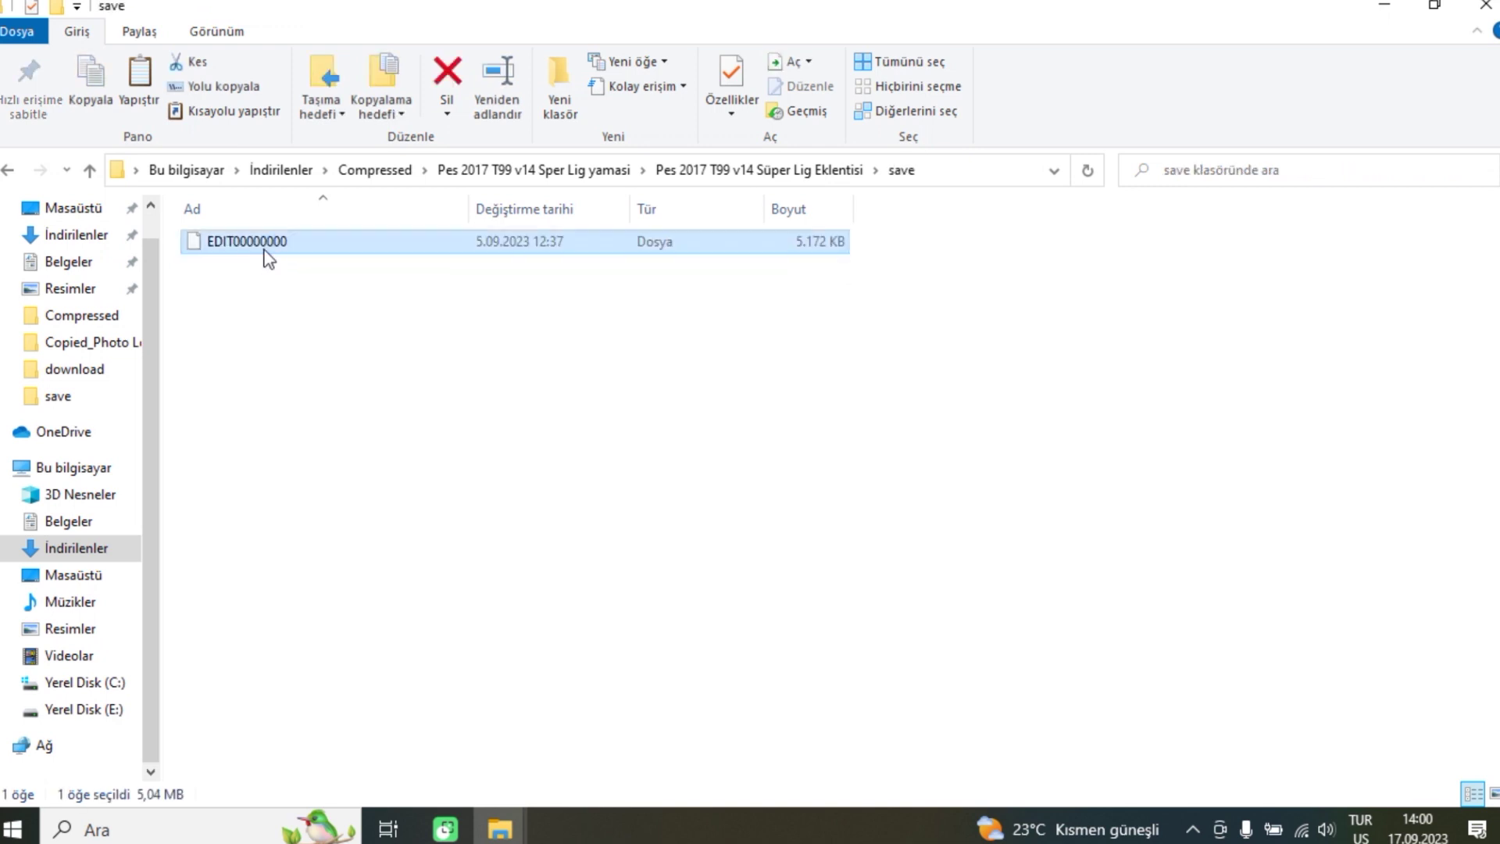
right_click(264, 250)
click(335, 585)
Step: Paste the add-on's EDIT00000000 into Documents\KONAMI\Pro Evolution Soccer 2017\save, replacing the existing file, and close the folder window
click(67, 262)
double_click(270, 289)
double_click(261, 255)
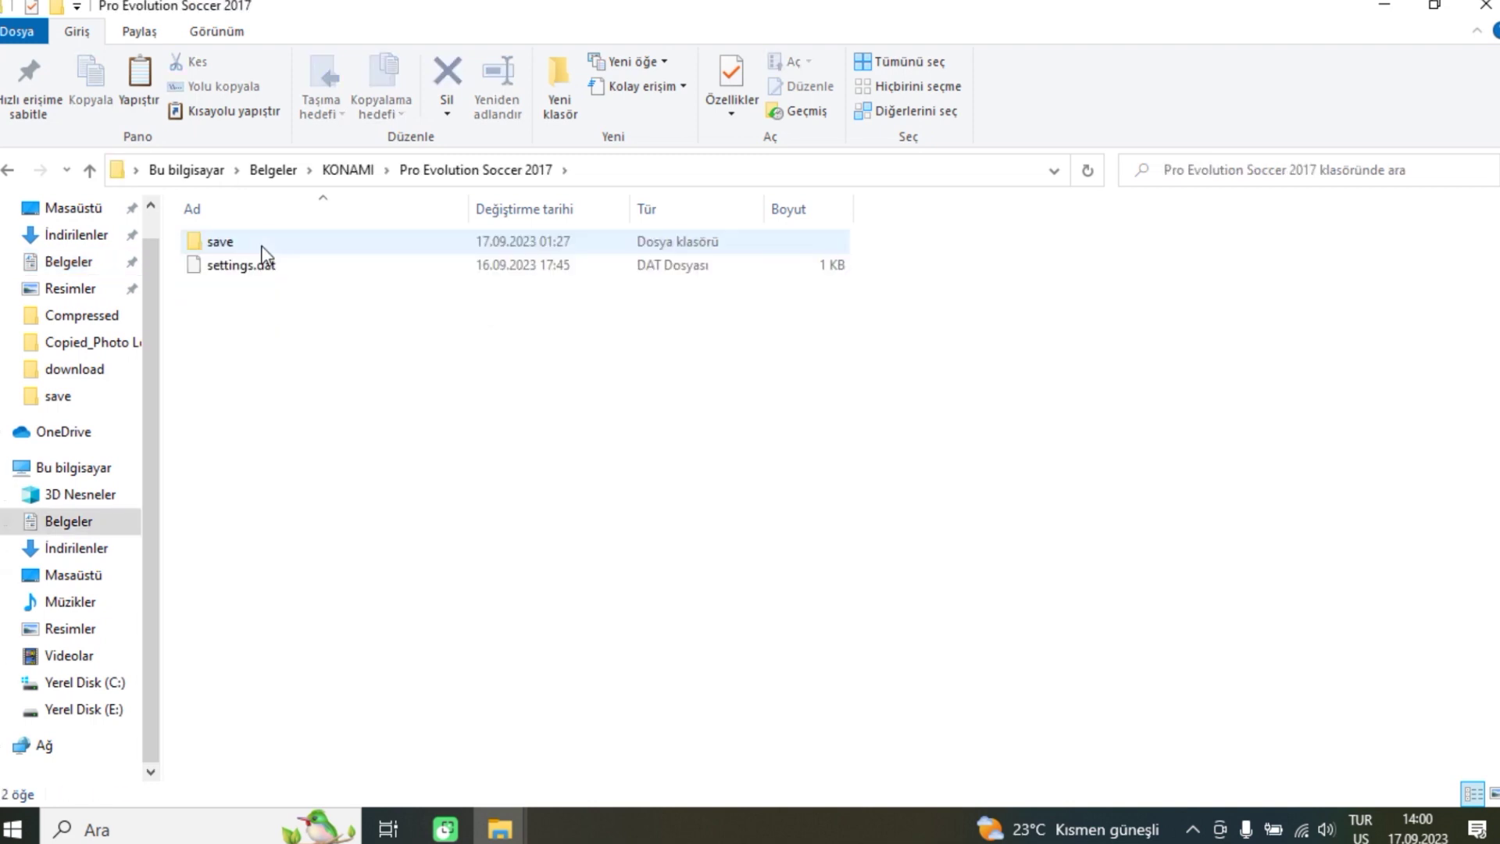
double_click(261, 245)
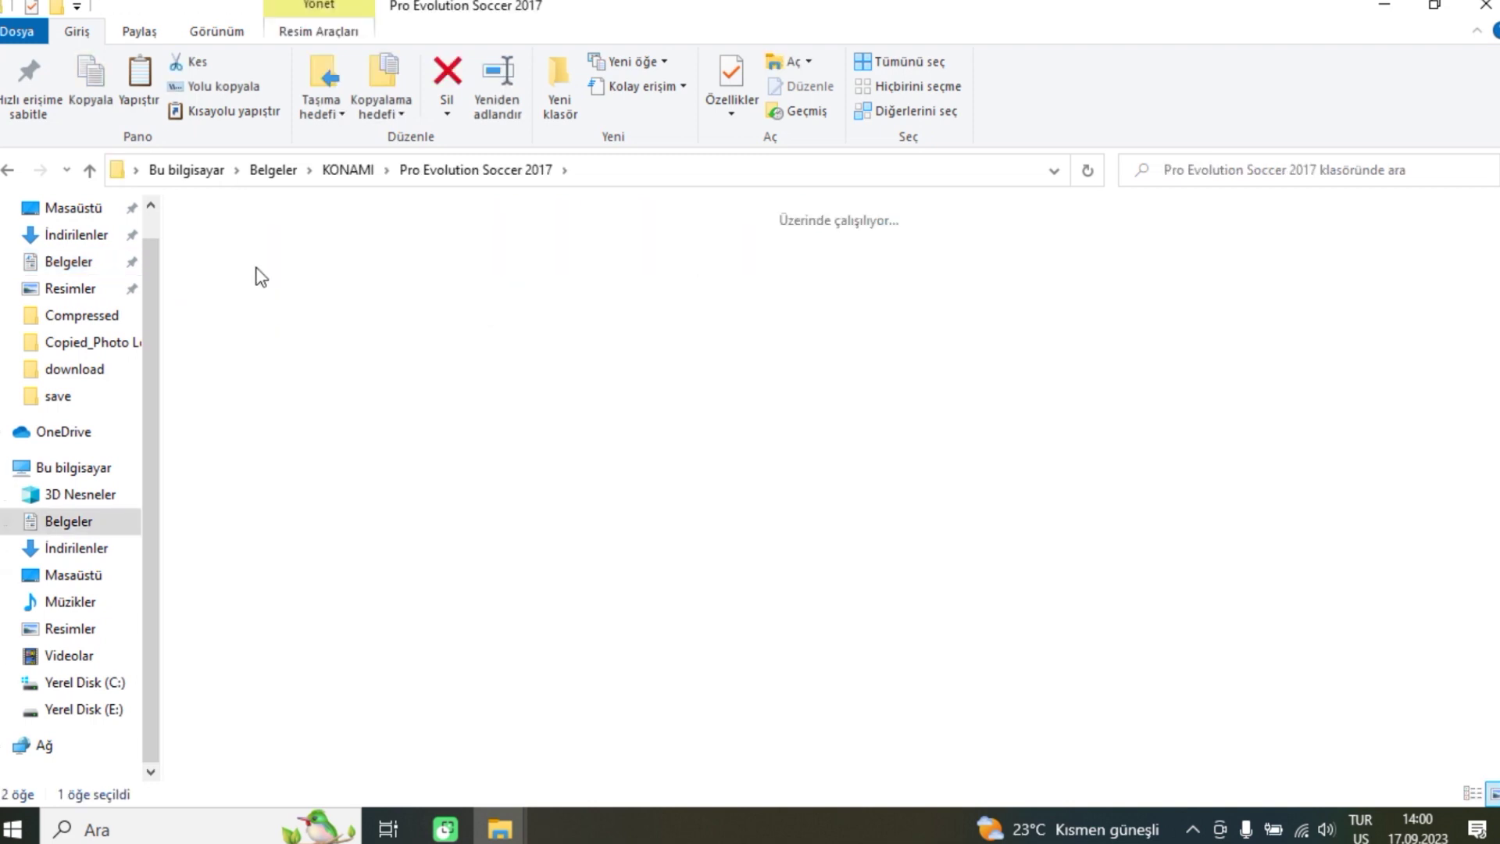
right_click(266, 382)
click(323, 533)
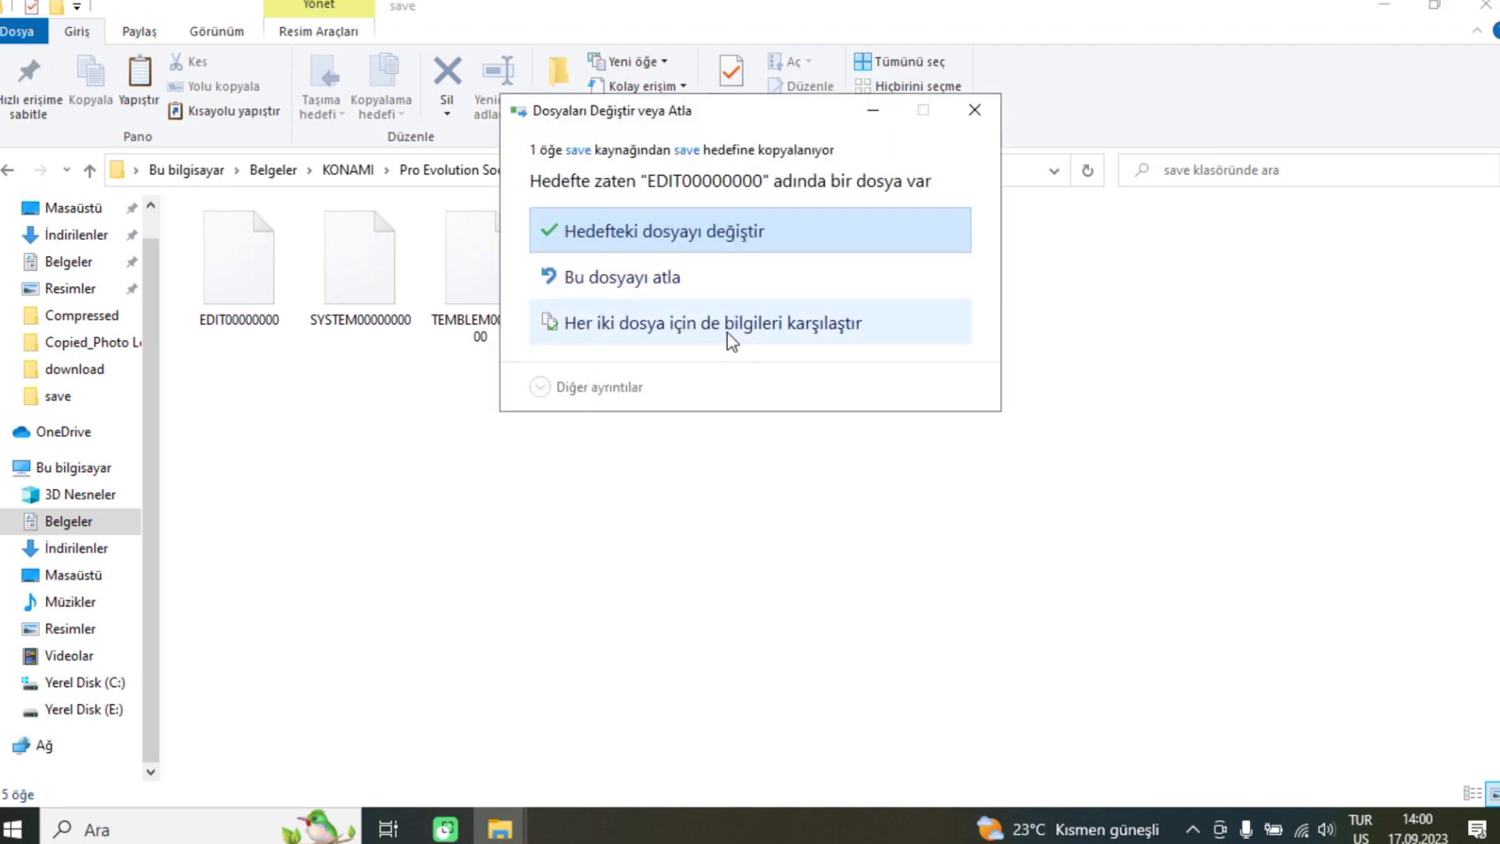
click(762, 238)
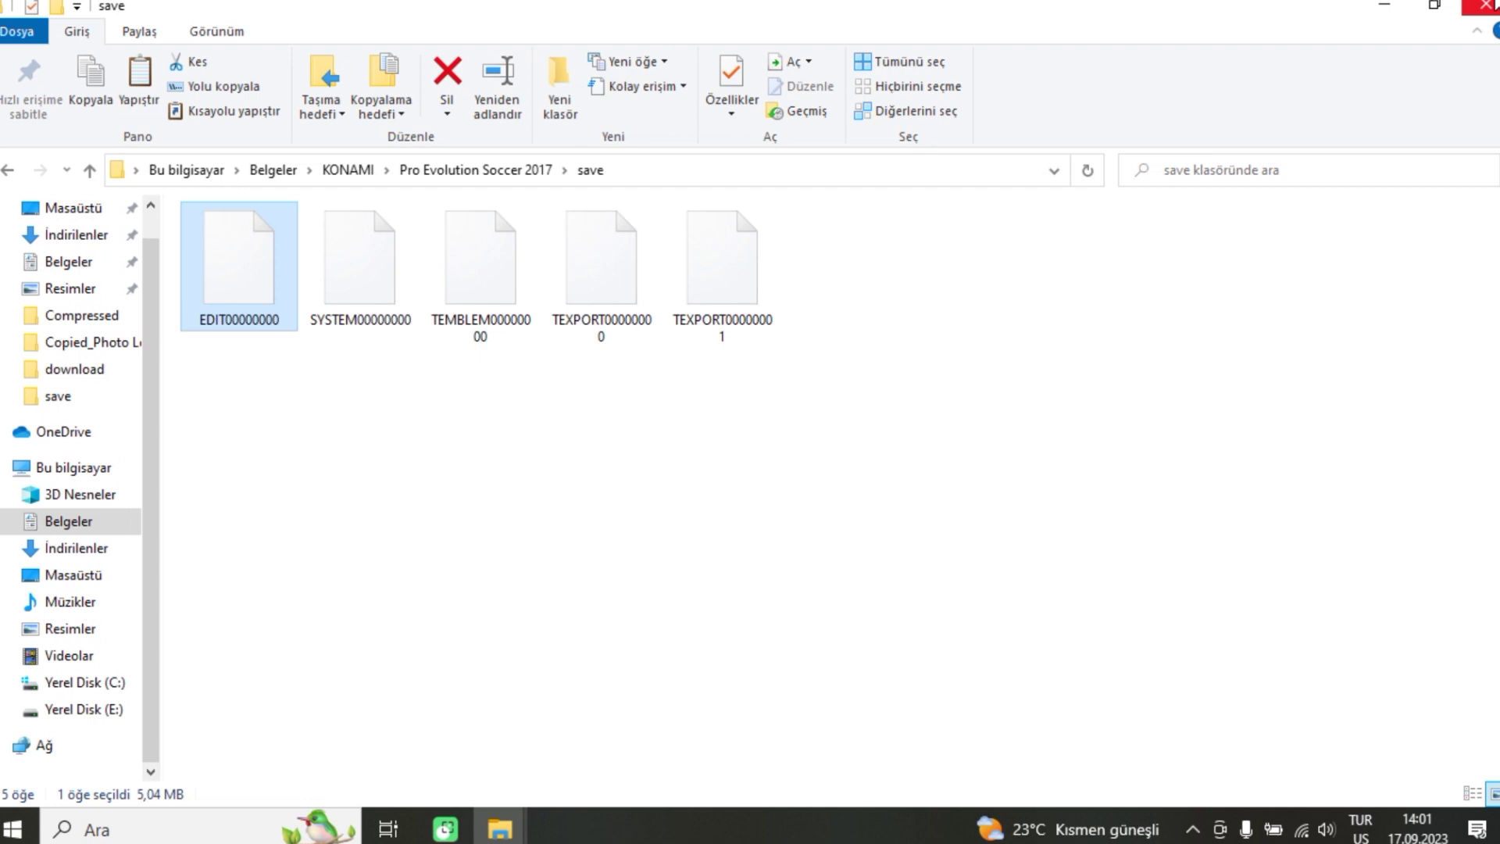
click(1488, 6)
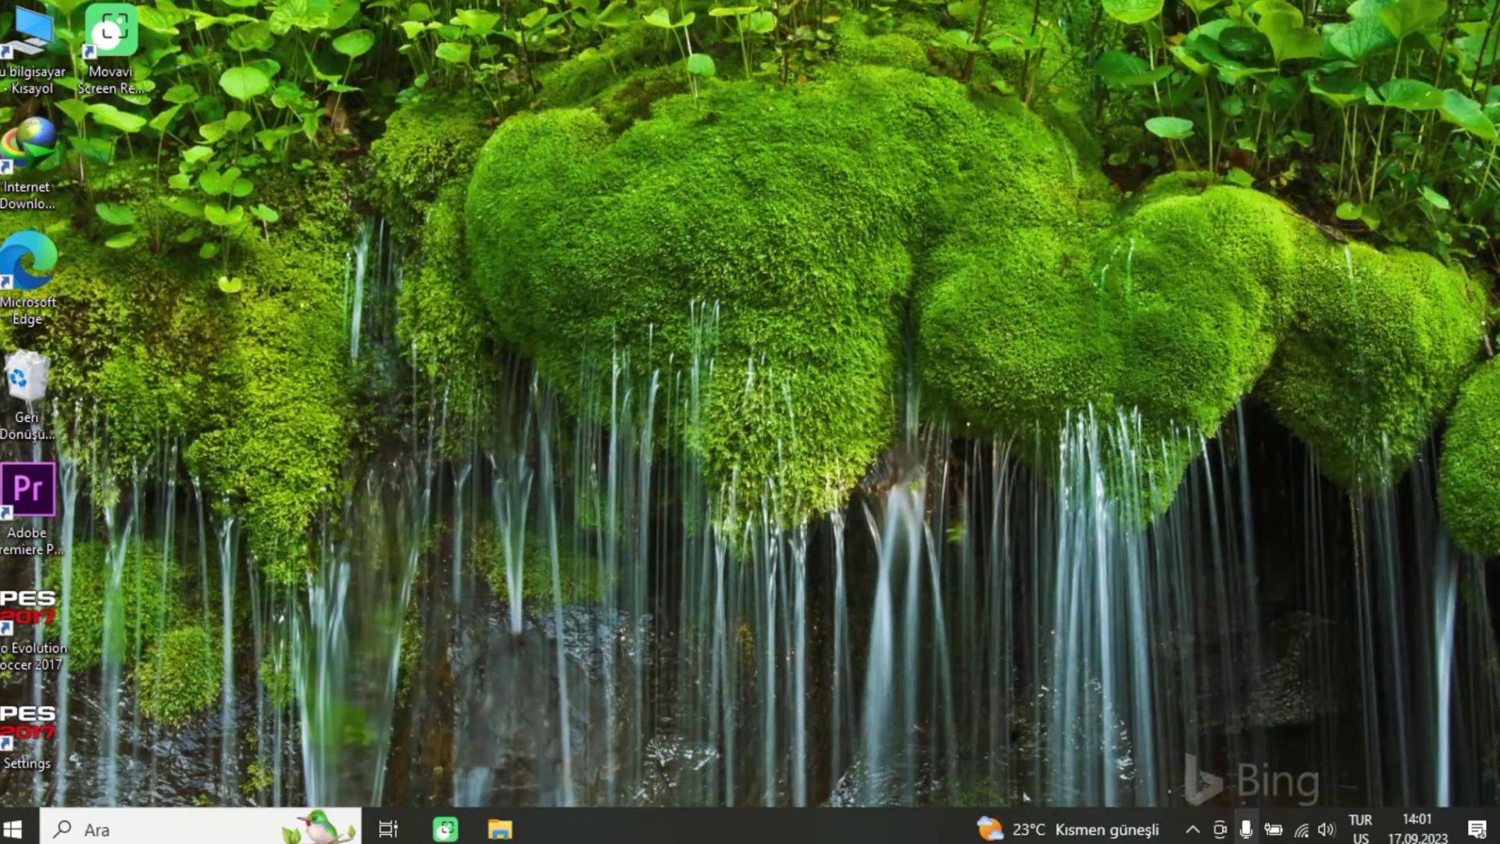